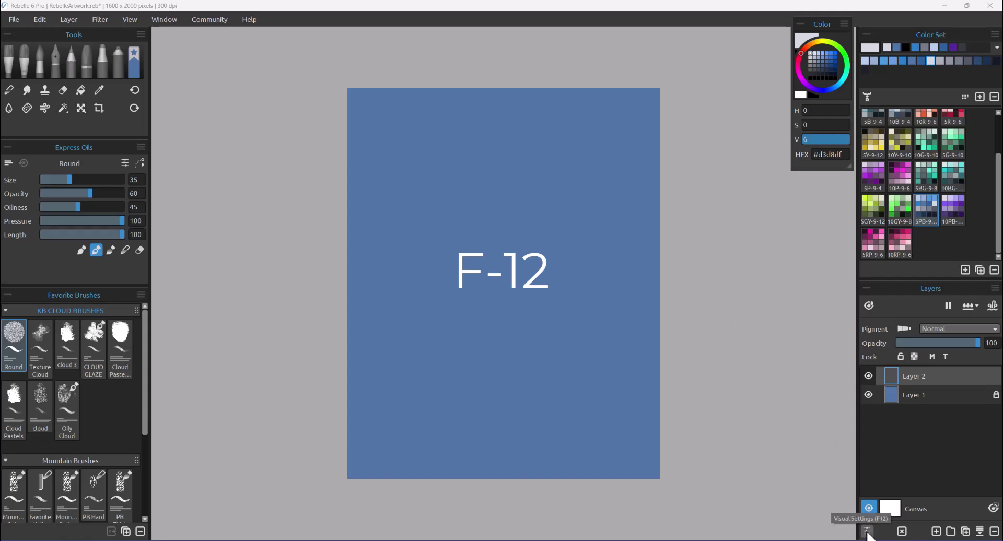
Step: Open the Visual Settings, collapse Watercolor Behavior, and examine the Oils & Acrylics and Canvas Visibility options
left_click(867, 532)
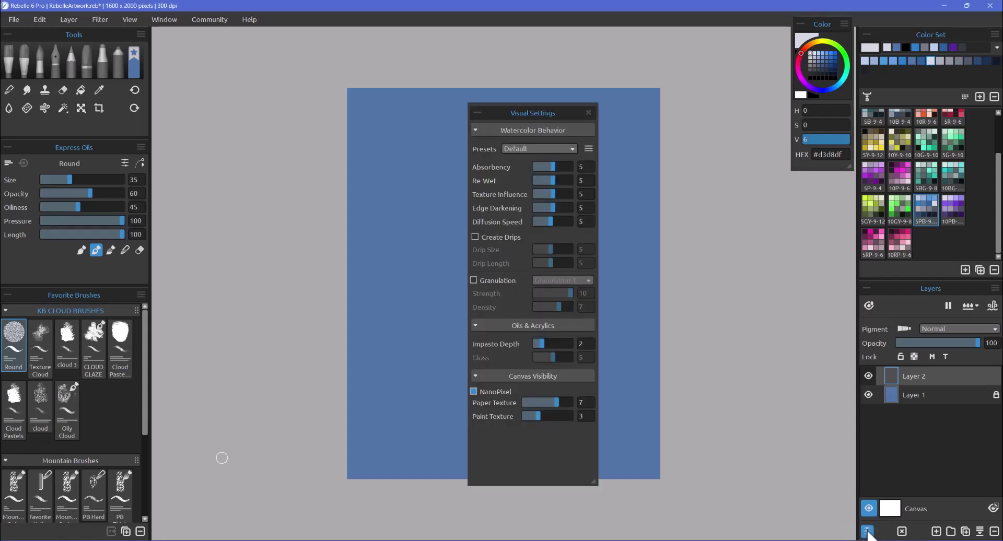
left_click_drag(575, 113, 545, 76)
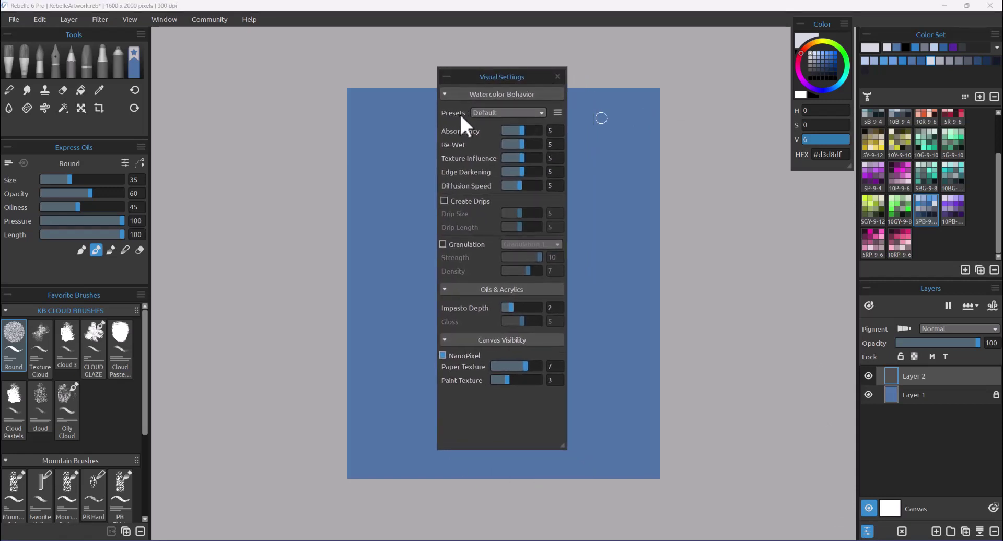
left_click(448, 92)
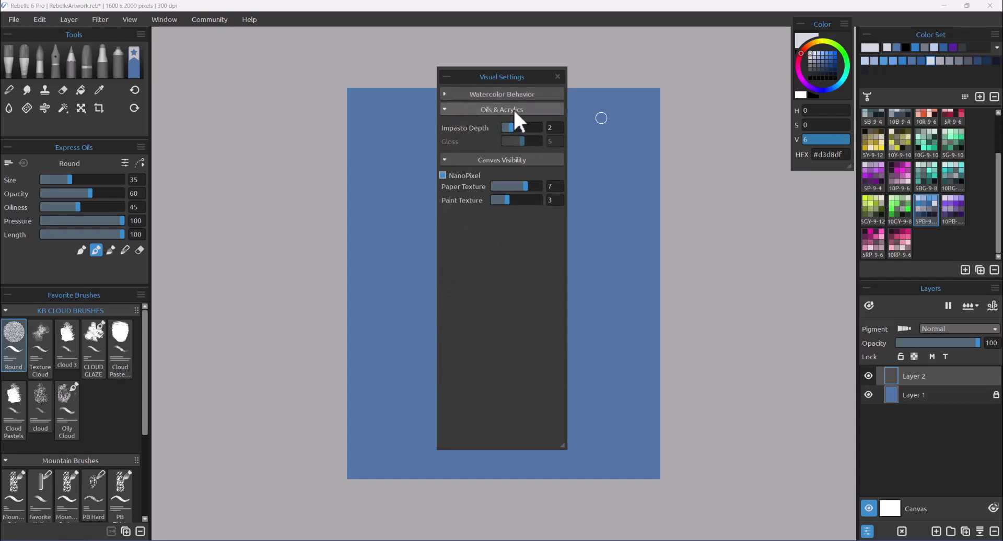
left_click(445, 177)
left_click(617, 107)
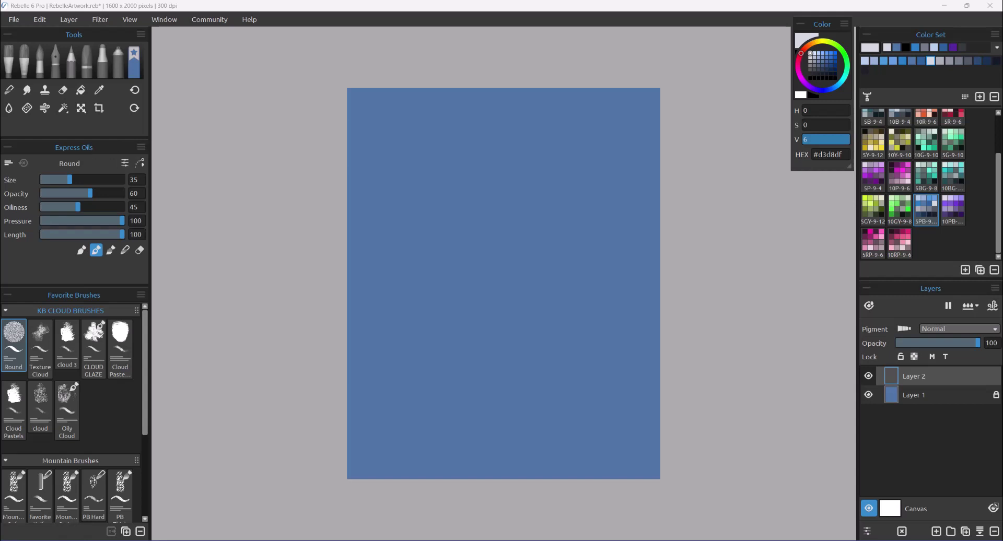
Step: Open the Brush Creator for the Round brush without the image library and reposition it over the canvas
left_click(125, 163)
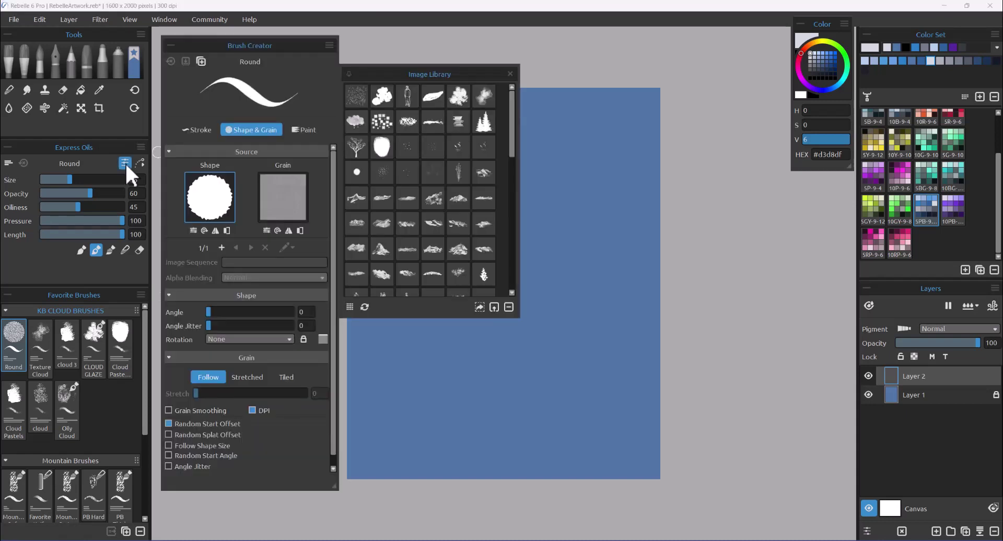
left_click(511, 74)
mouse_move(287, 39)
left_mouse_down()
mouse_move(335, 54)
mouse_move(318, 47)
left_mouse_up()
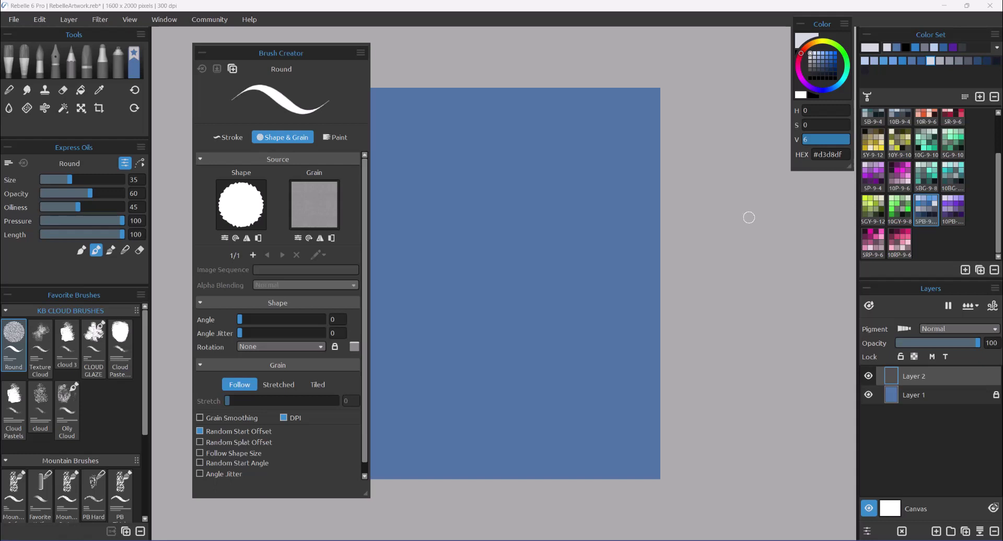
Step: Examine the available shape images in the image library for the Round brush
left_click(243, 201)
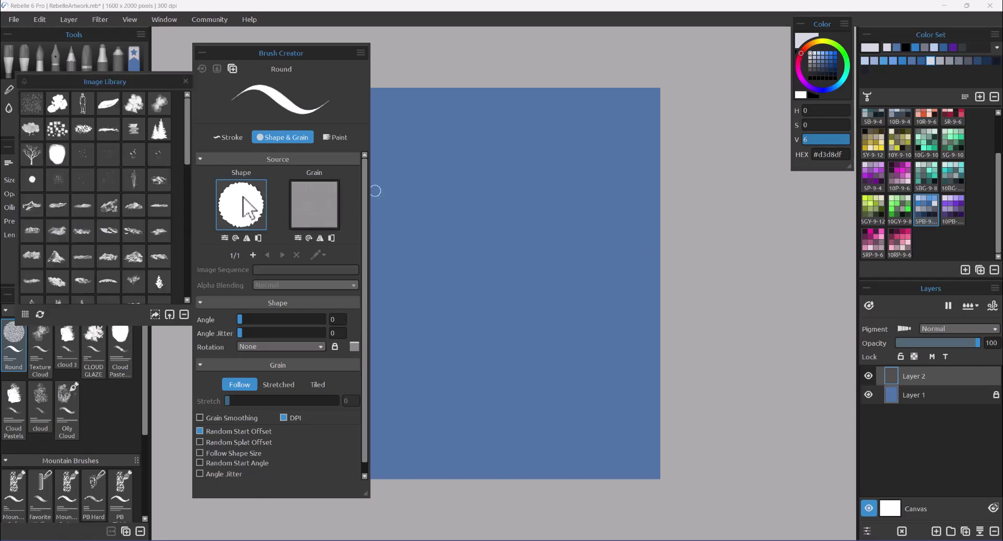
left_click_drag(233, 48, 399, 43)
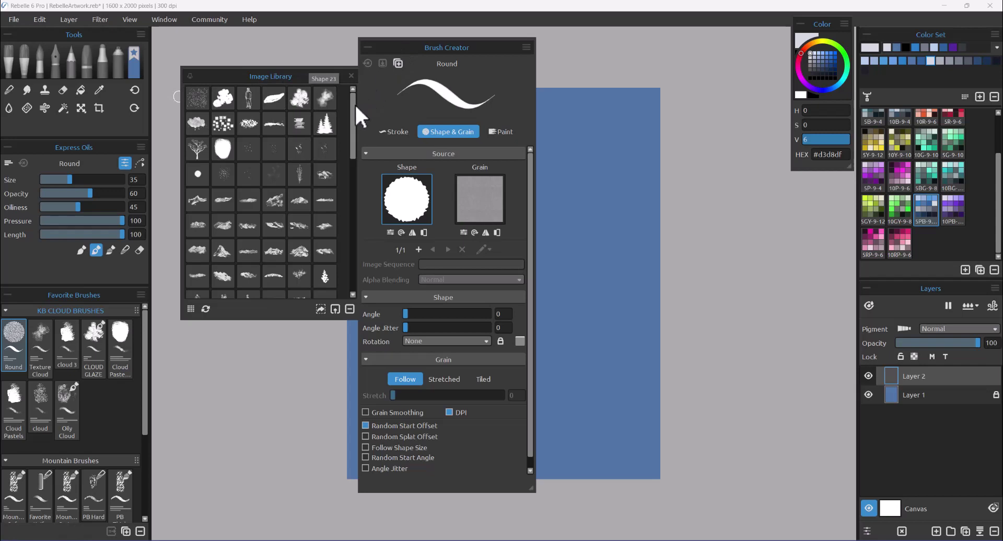
left_click_drag(355, 103, 353, 236)
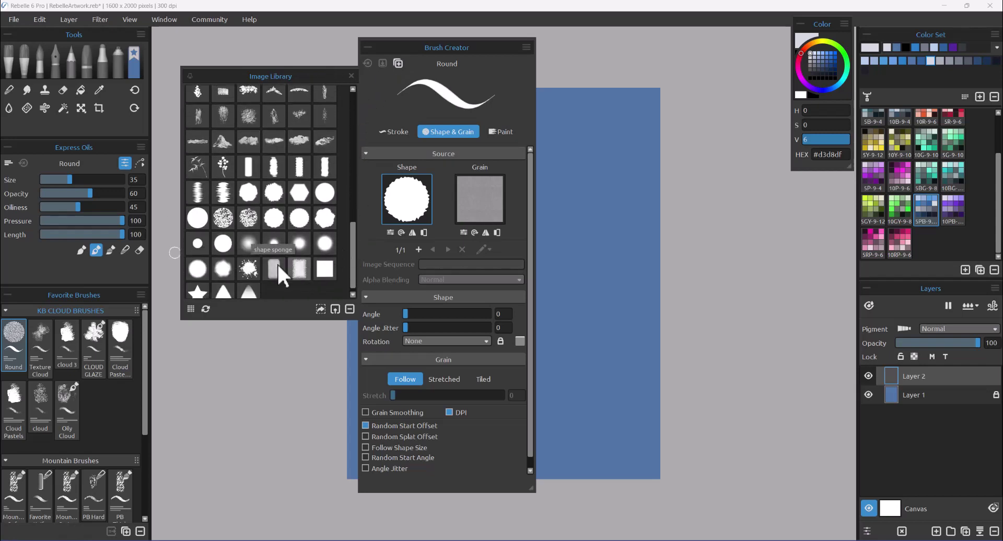
left_click(15, 333)
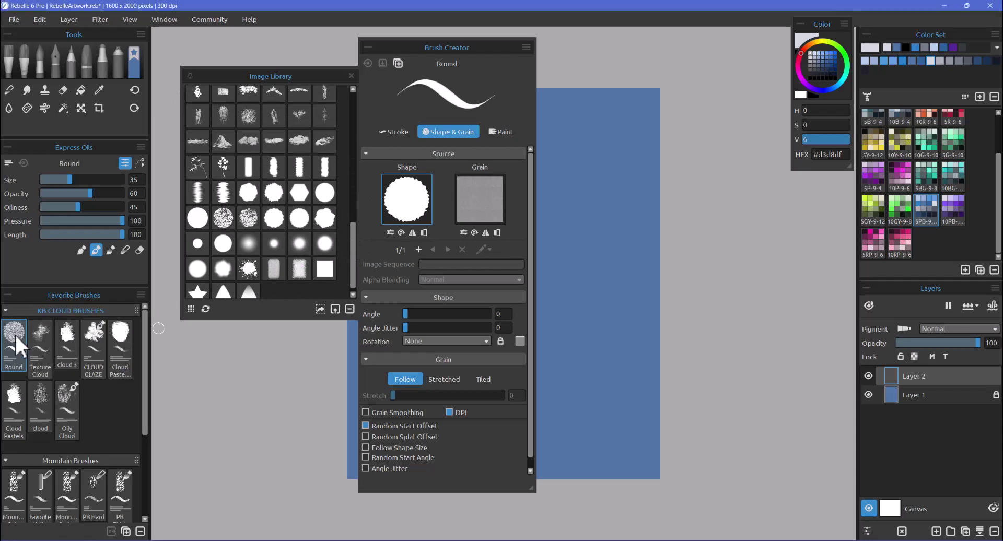
left_click(197, 270)
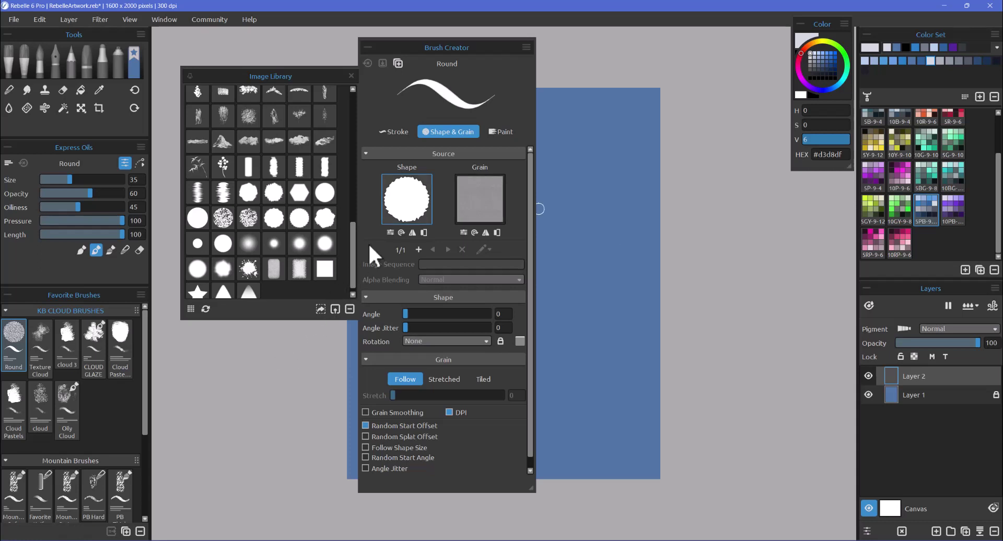
left_click(407, 209)
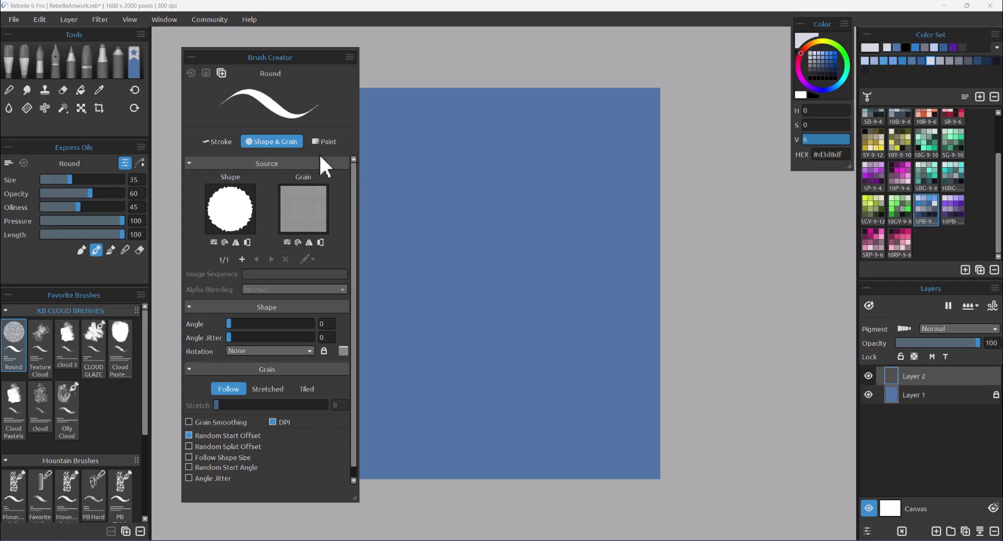
left_click(232, 206)
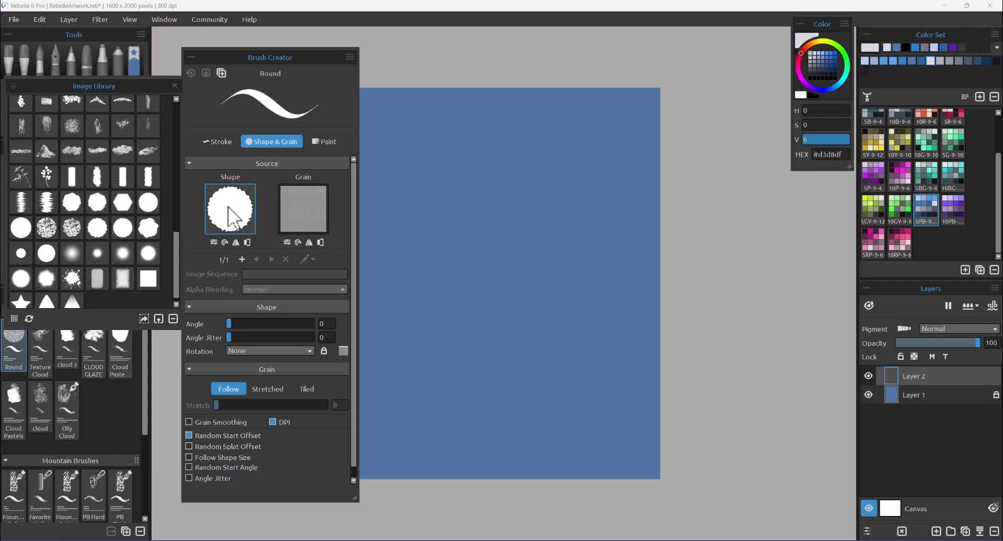
left_click(230, 209)
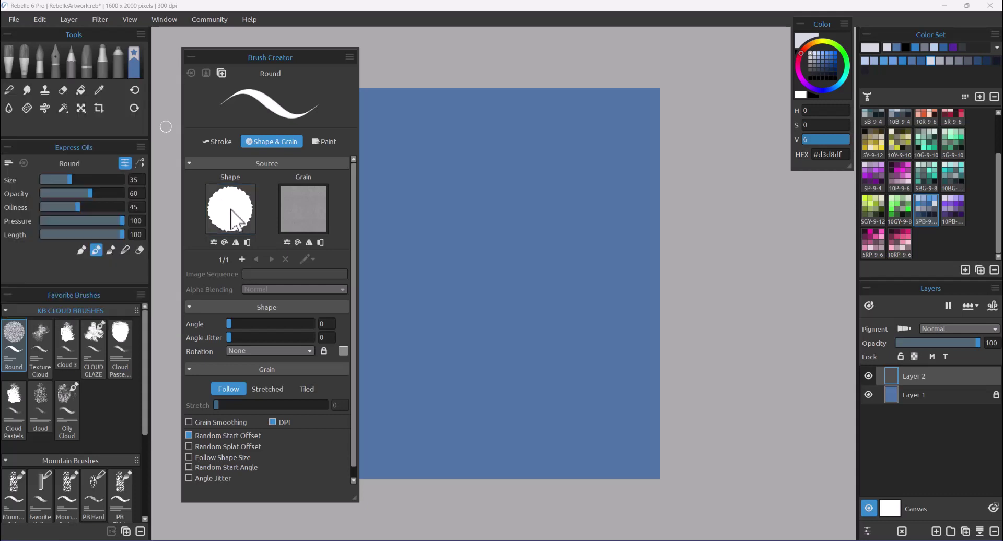
Step: Replace the Round brush's grain with the plain white texture from the image library
left_click(310, 208)
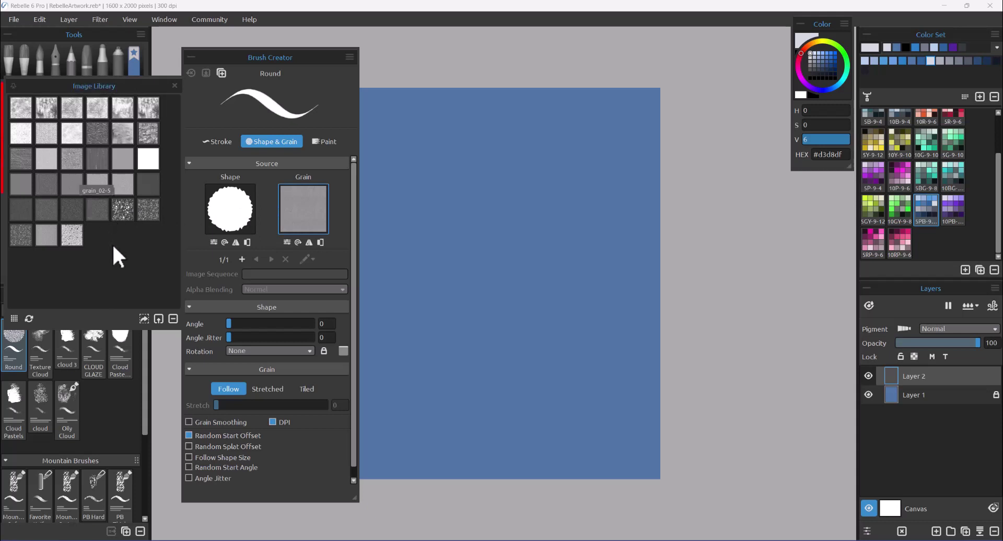
left_click(149, 159)
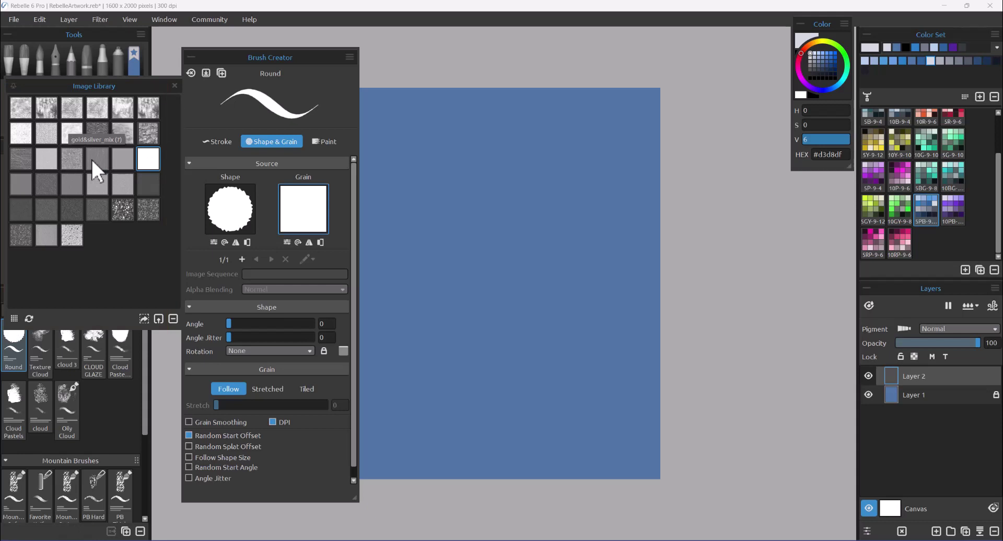
left_click(225, 242)
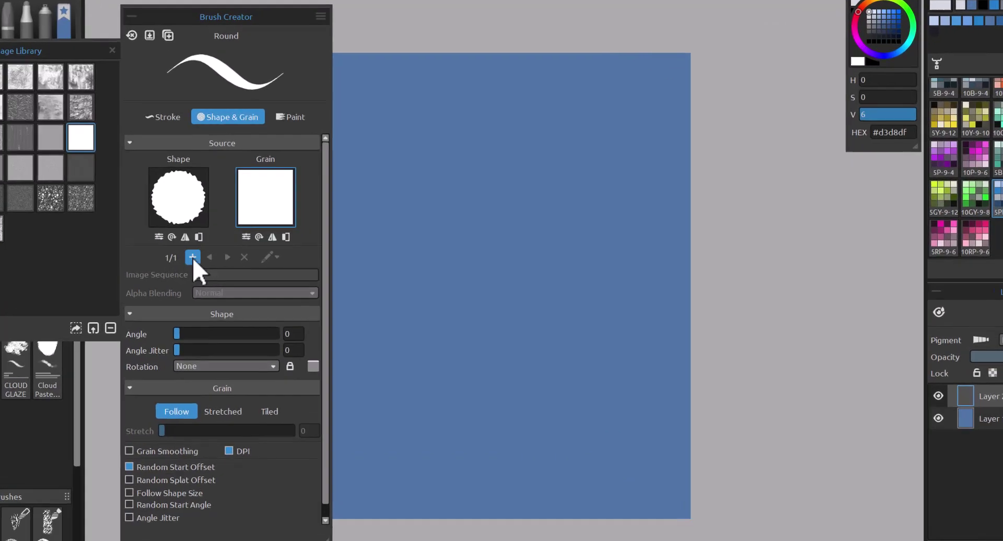
Step: Add a second image to the brush's sequence and give it the irregular, ragged-edged round shape
left_click(241, 259)
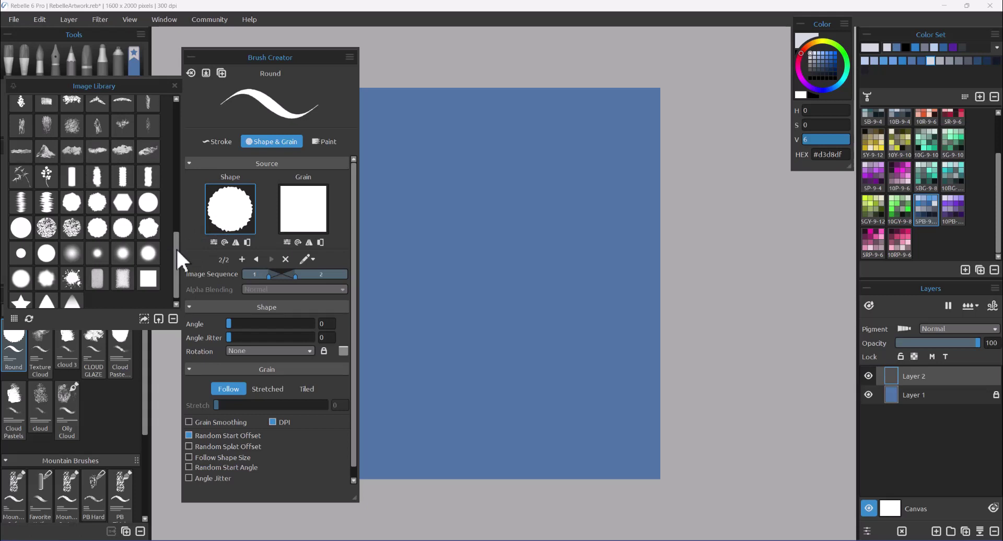
left_click_drag(177, 247, 179, 240)
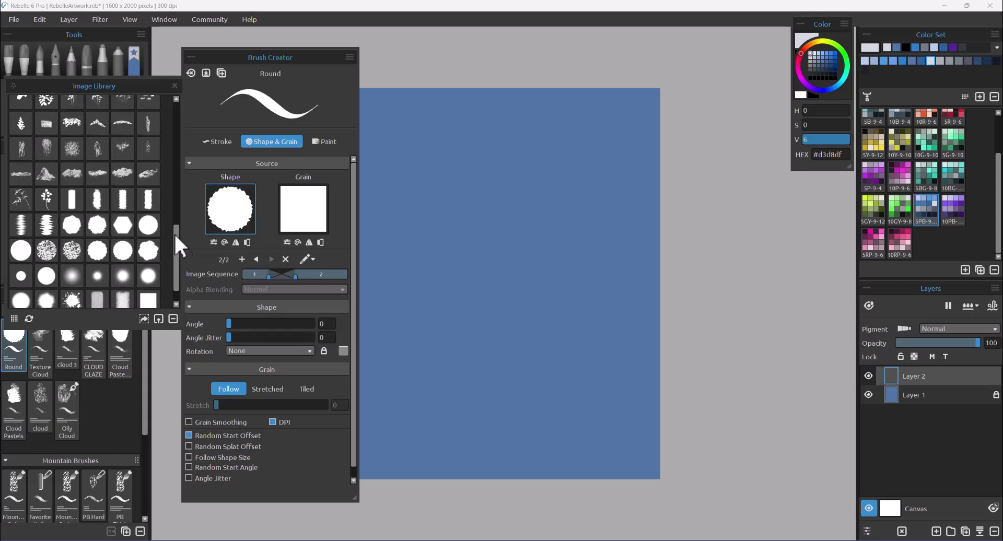
left_click_drag(174, 233, 166, 103)
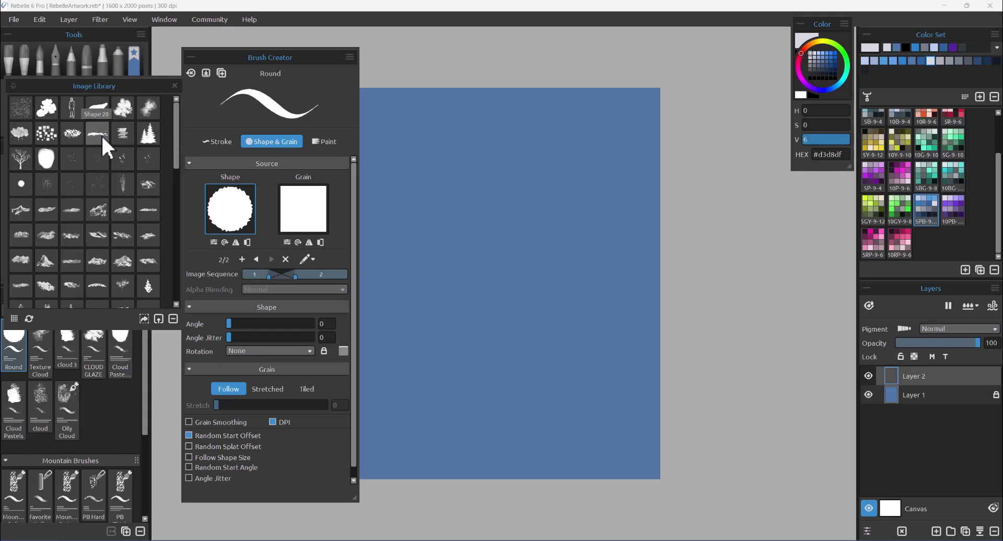
left_click_drag(176, 126, 171, 256)
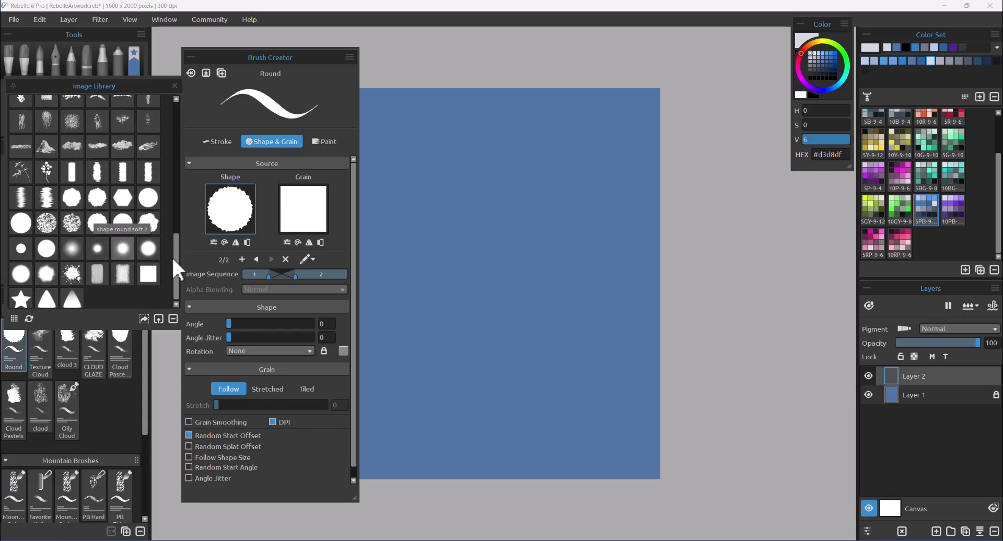
left_click(149, 224)
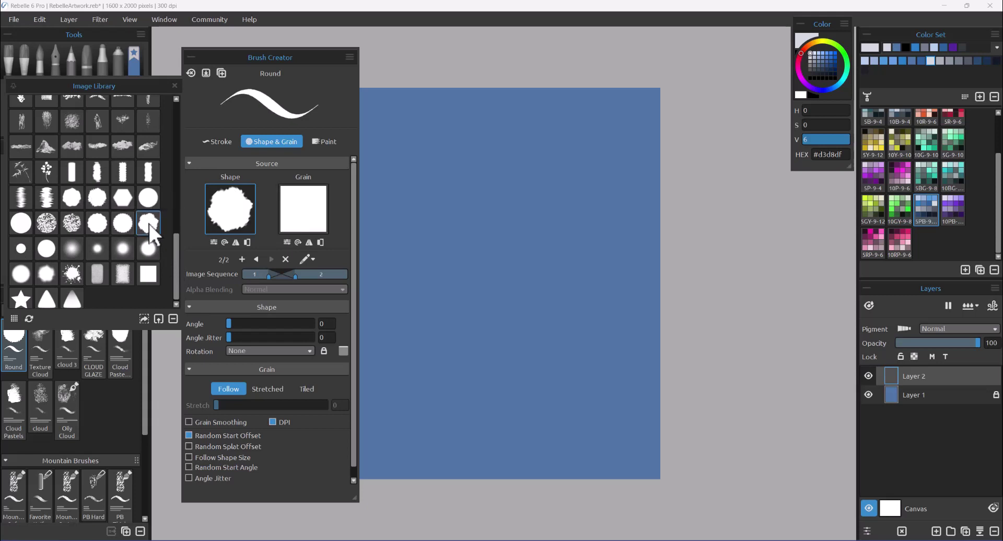
Step: Give the second image the rough streaked grain, with its texture scale at 83 and contrast at 57
left_click(306, 203)
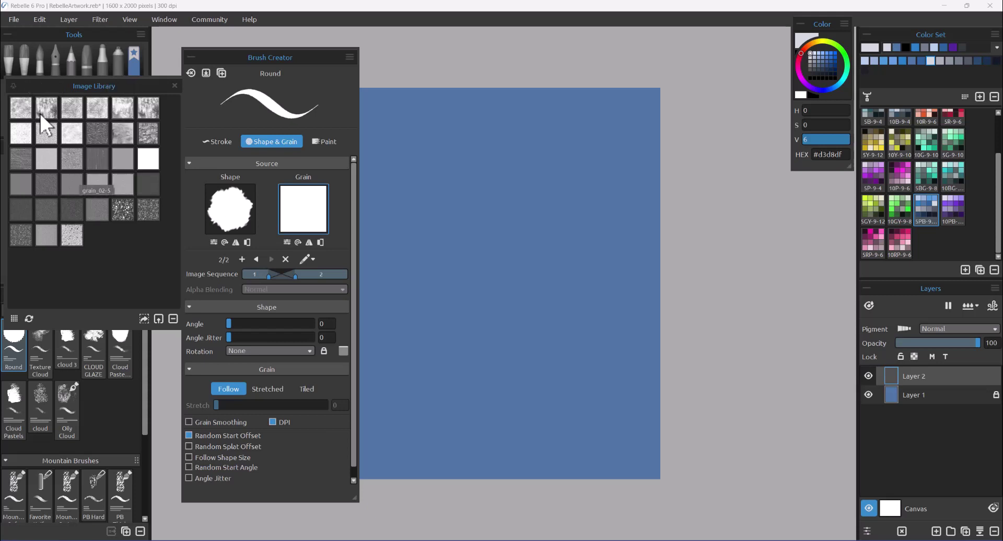
left_click(149, 134)
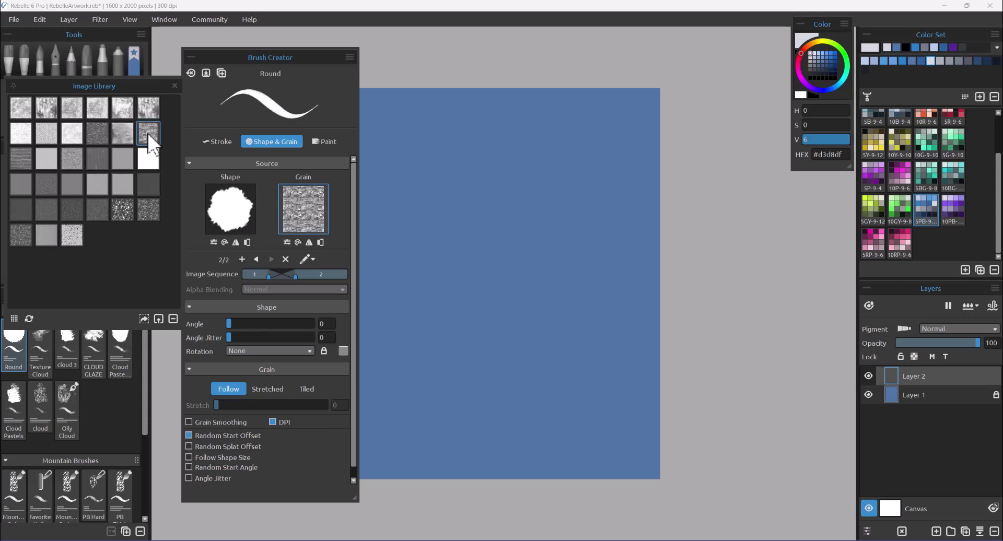
left_click(286, 242)
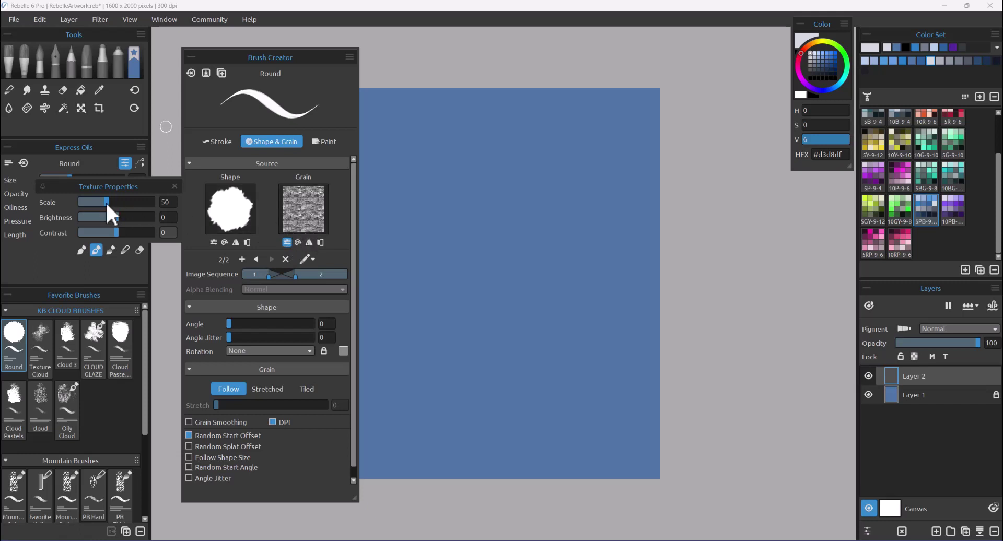
left_click_drag(107, 204, 136, 230)
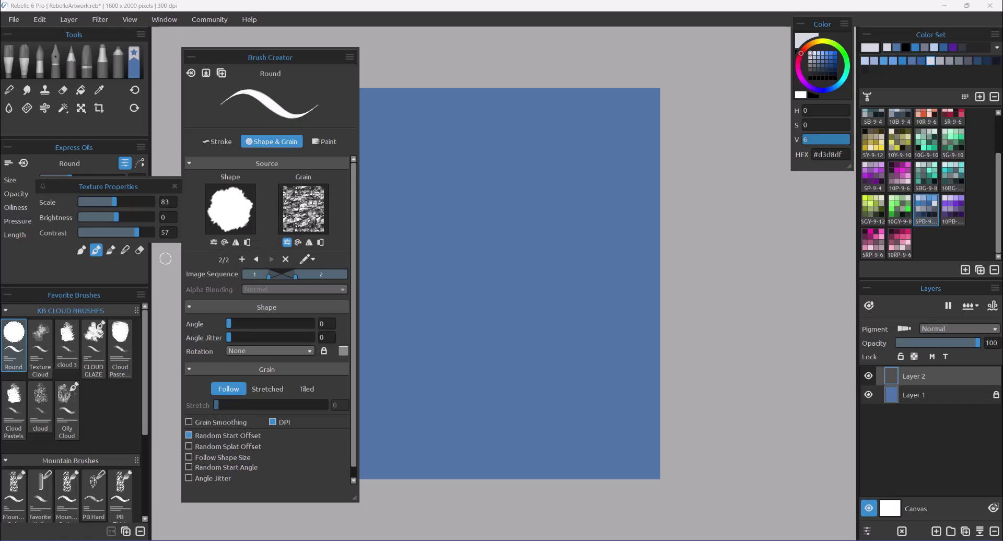
left_click(174, 186)
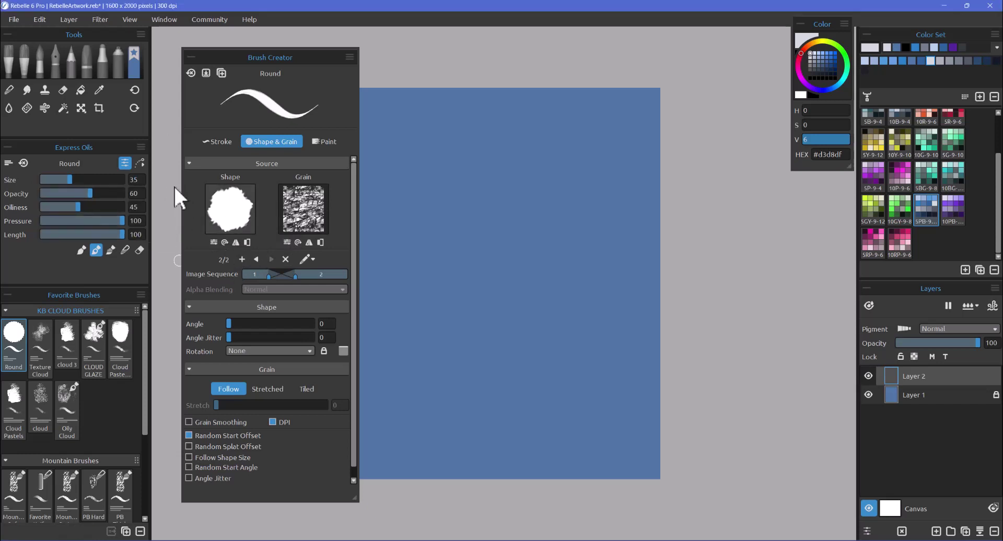
Step: Add a third image to the brush's sequence, using the splat shape with the plain white grain
left_click(233, 222)
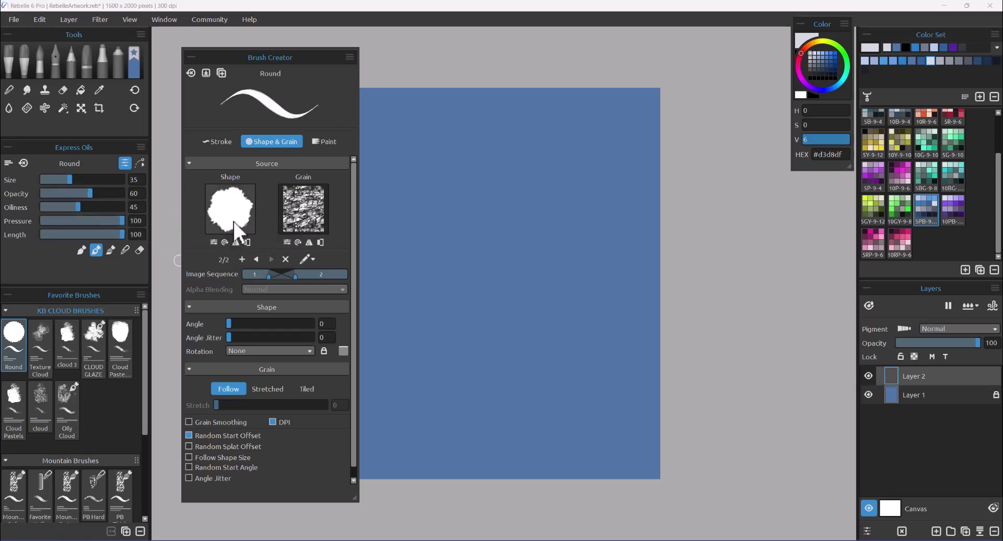
left_click(241, 260)
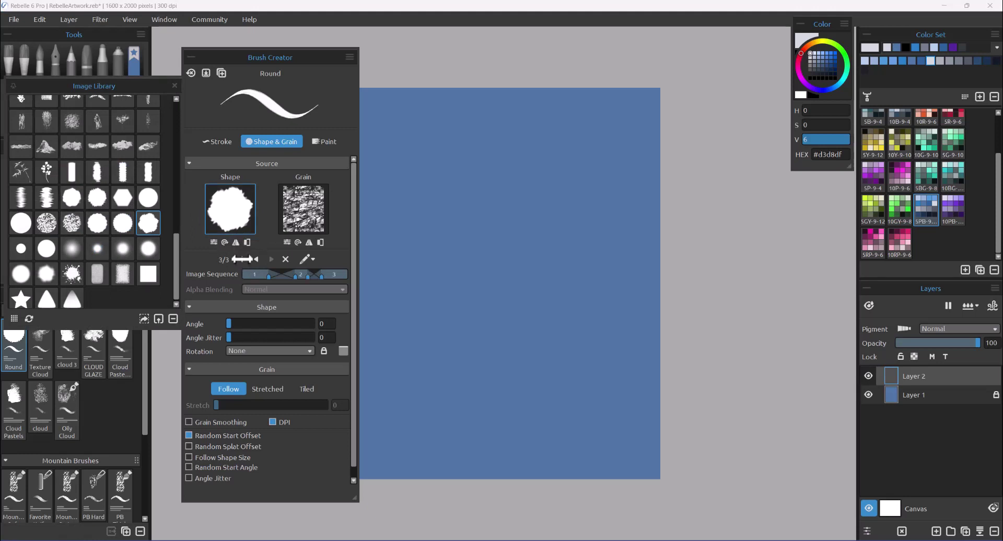
left_click(73, 274)
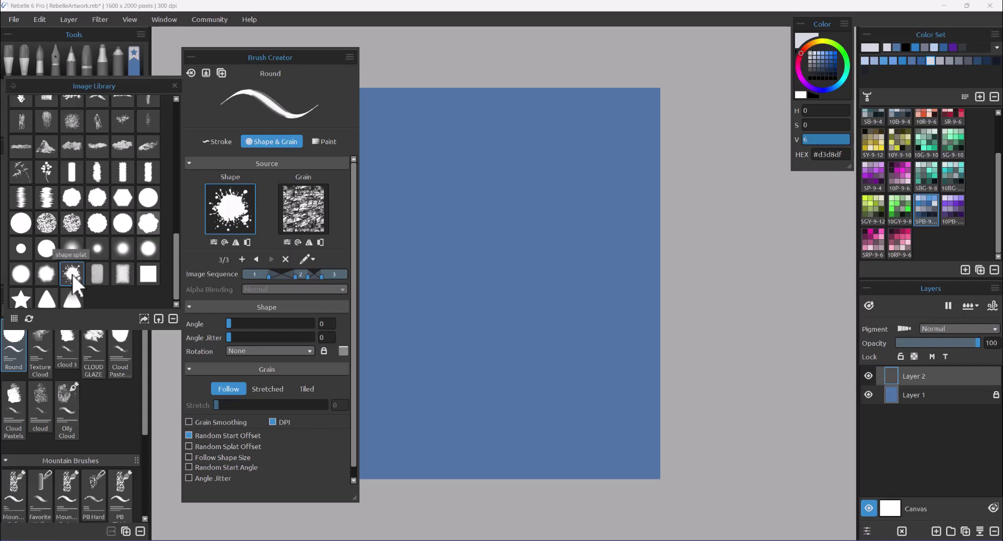
left_click(309, 242)
left_click(305, 203)
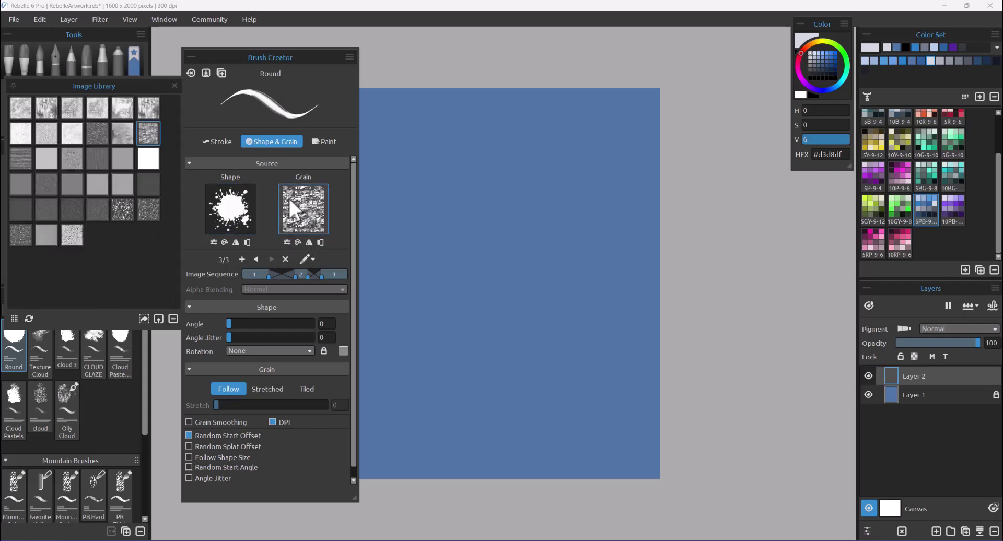
left_click(150, 159)
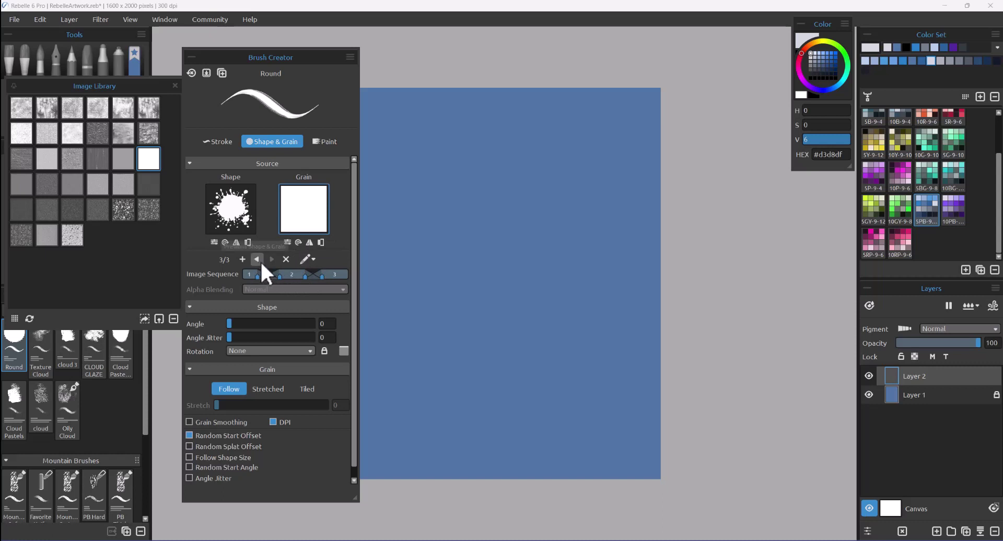
Step: Set the texture order of the brush's image sequence to Sequential
left_click(313, 259)
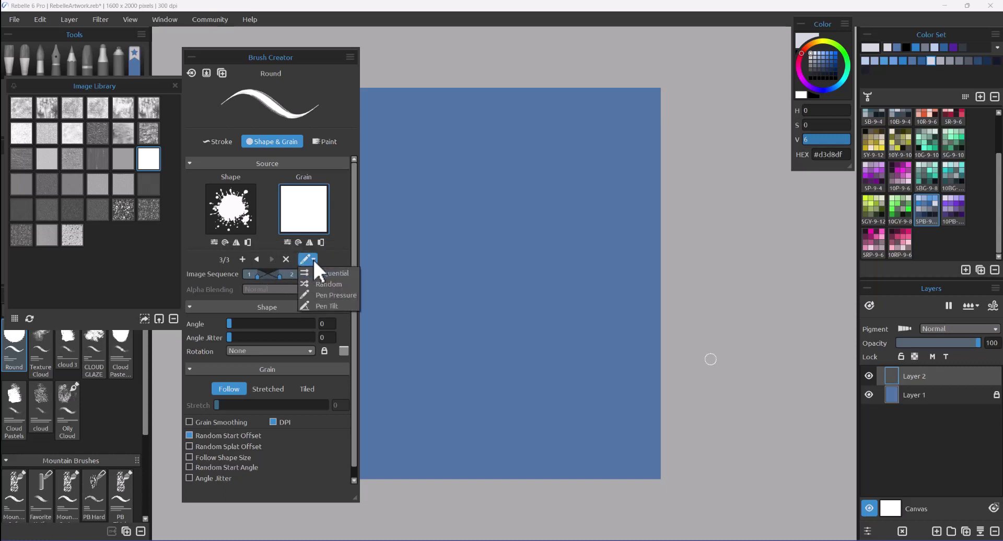
left_click(335, 256)
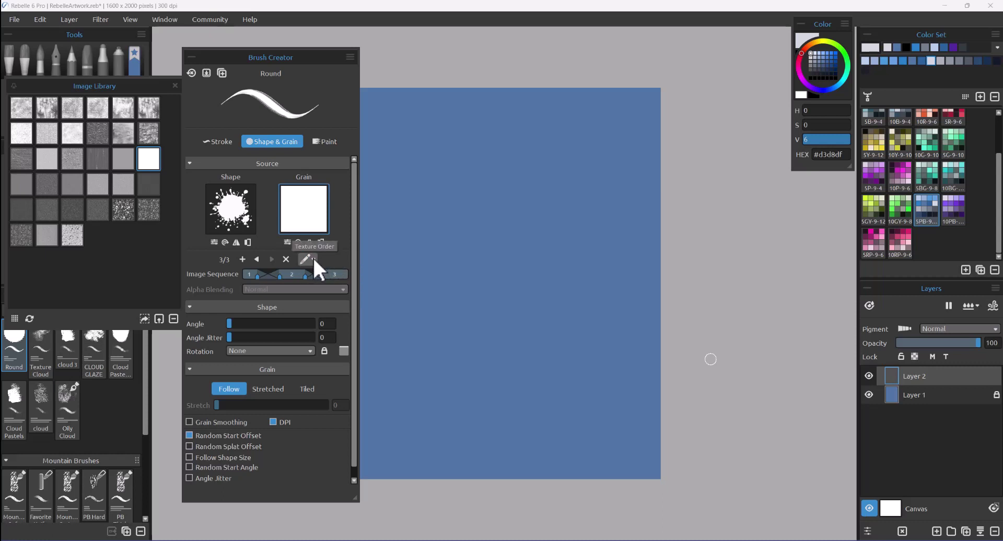
left_click(312, 257)
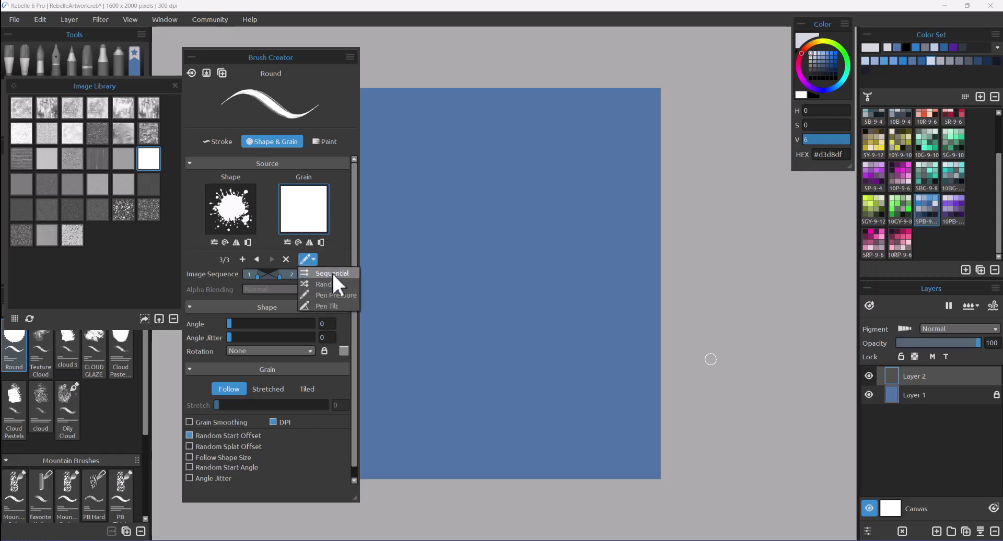
left_click(332, 273)
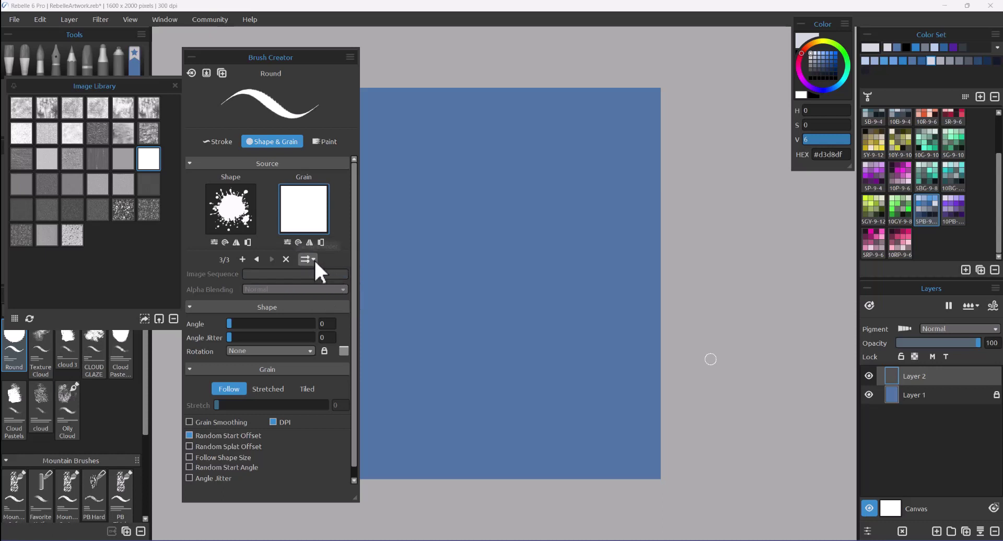
Step: Switch the brush's texture order to Random and set the Image Sequence value to 20
left_click(313, 258)
left_click(325, 281)
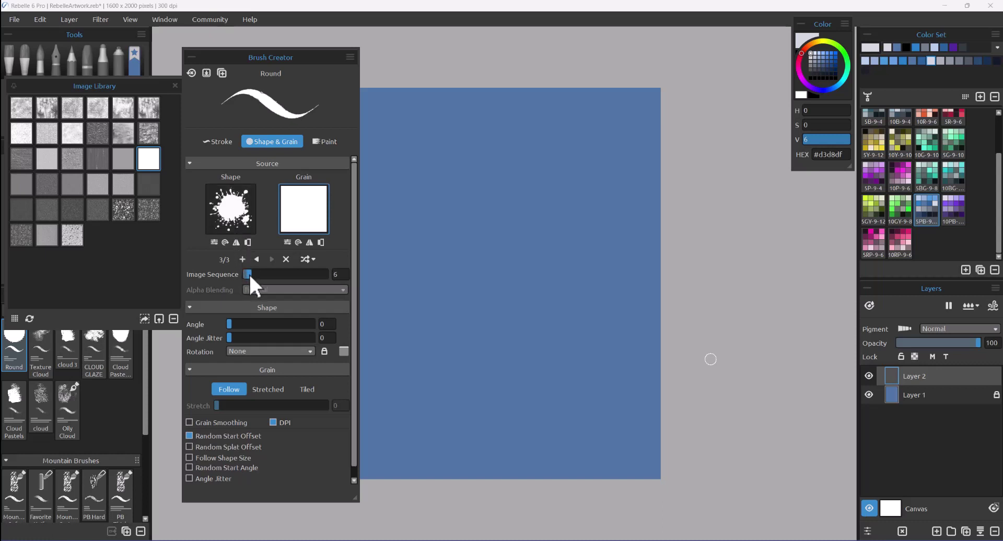
left_click_drag(248, 274, 261, 274)
Step: Enlarge the Round brush to size 59
left_click(930, 61)
key("ctrl+alt")
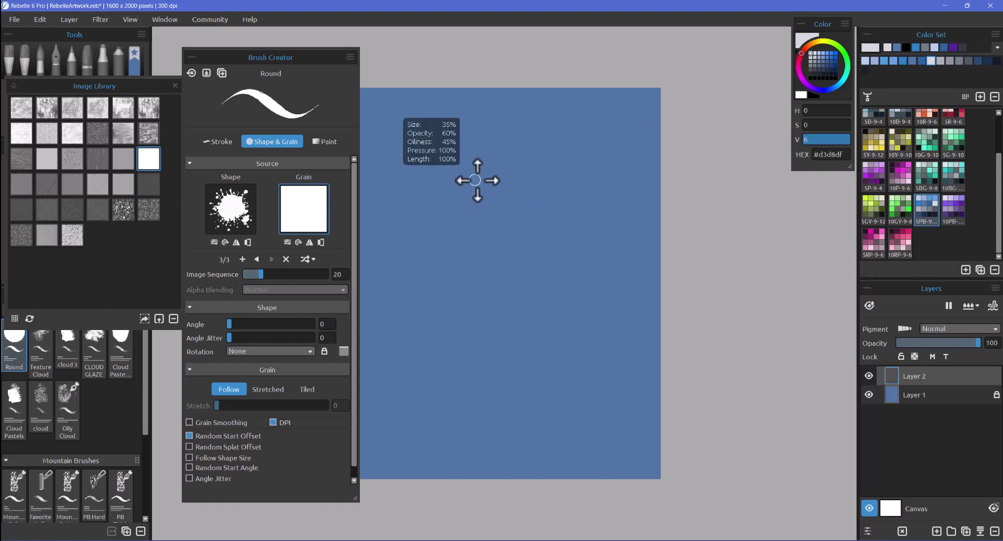
Step: Paint several curved test strokes on Layer 2 with the randomised brush and clear them from the canvas
left_click_drag(500, 140, 472, 187)
left_click_drag(510, 195, 482, 241)
left_click_drag(441, 160, 445, 228)
left_click_drag(555, 169, 555, 302)
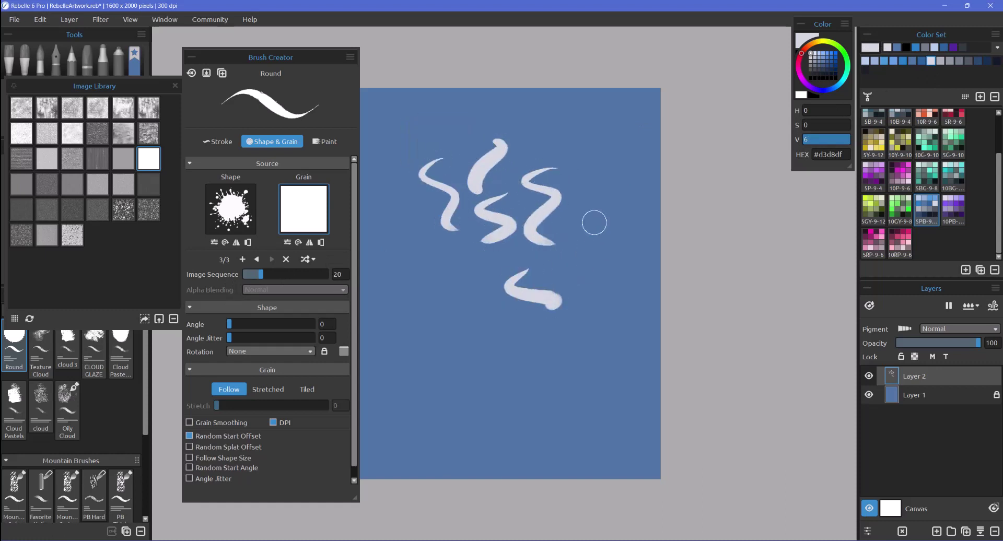
left_click_drag(591, 220, 590, 291)
key("Delete")
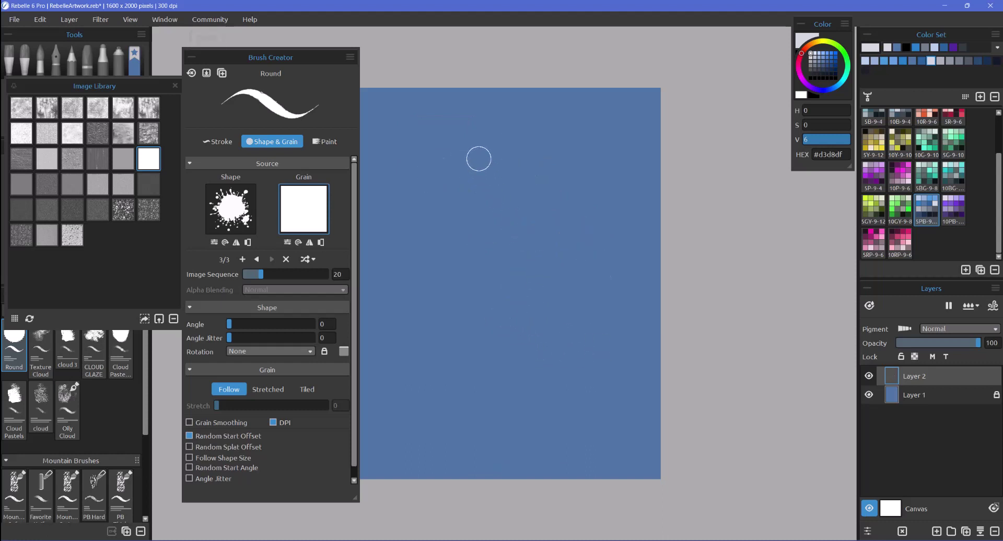
left_click_drag(488, 154, 499, 196)
left_click_drag(490, 228, 473, 255)
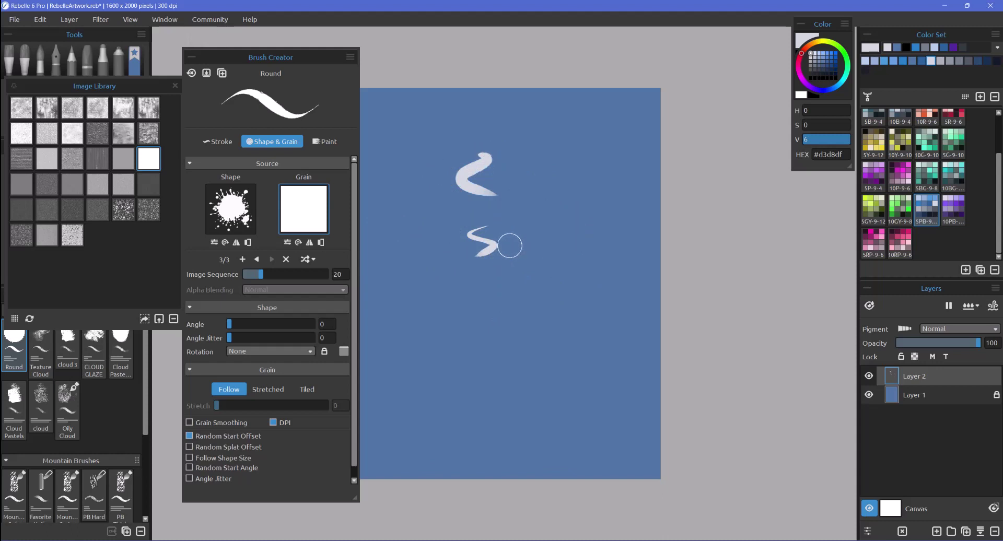
key("Delete")
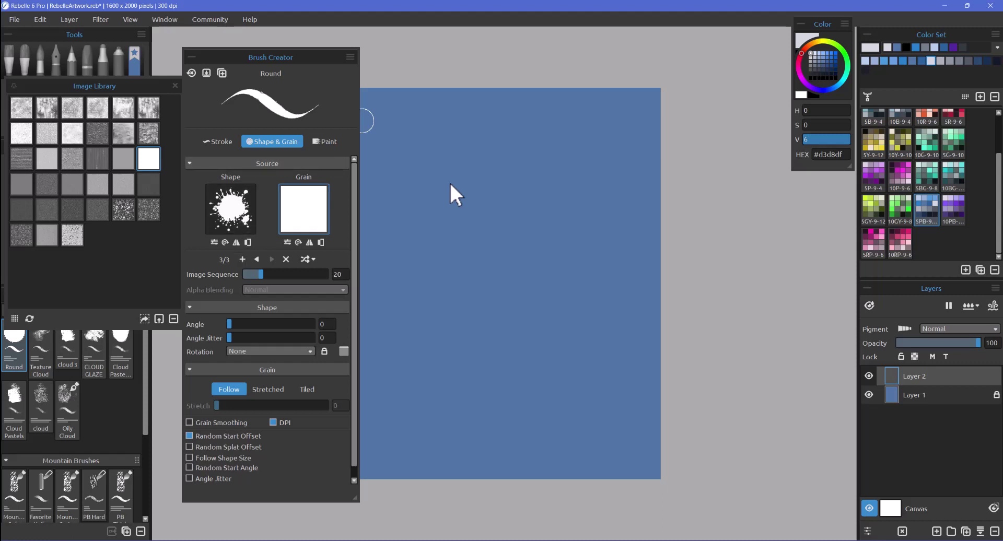
Step: Page back and forth through the brush's three shape and grain images and review the texture order options
left_click(256, 258)
left_click(256, 258)
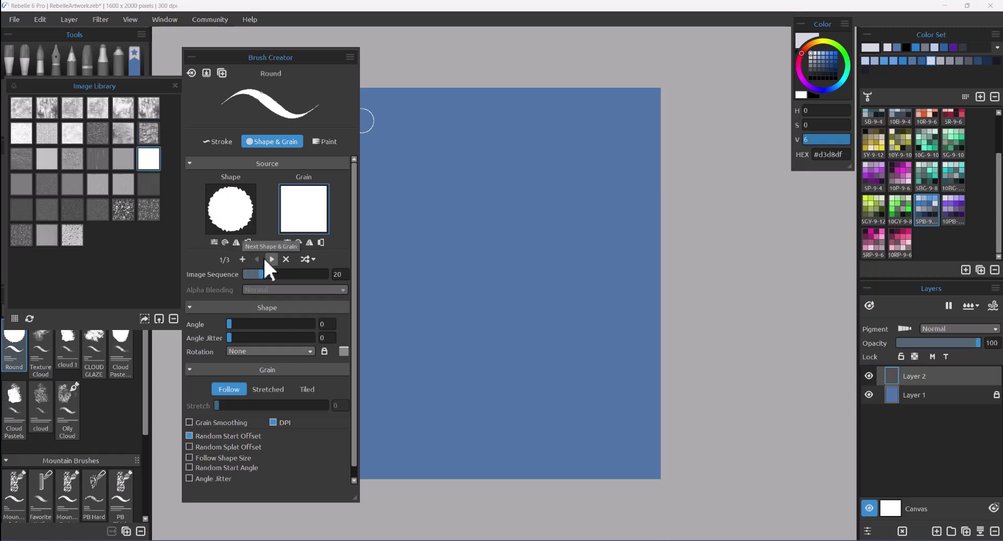
left_click(272, 258)
left_click(272, 258)
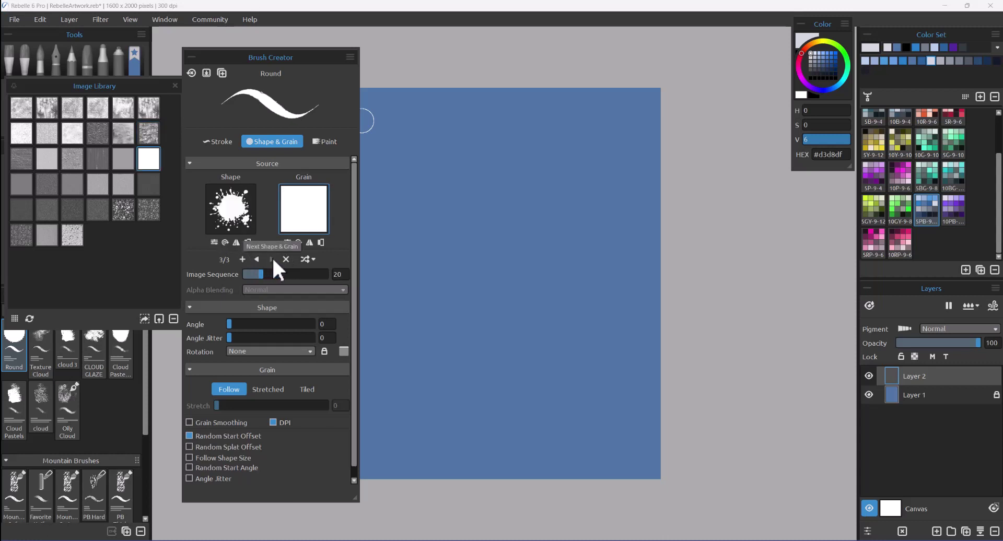
left_click(257, 258)
left_click(257, 259)
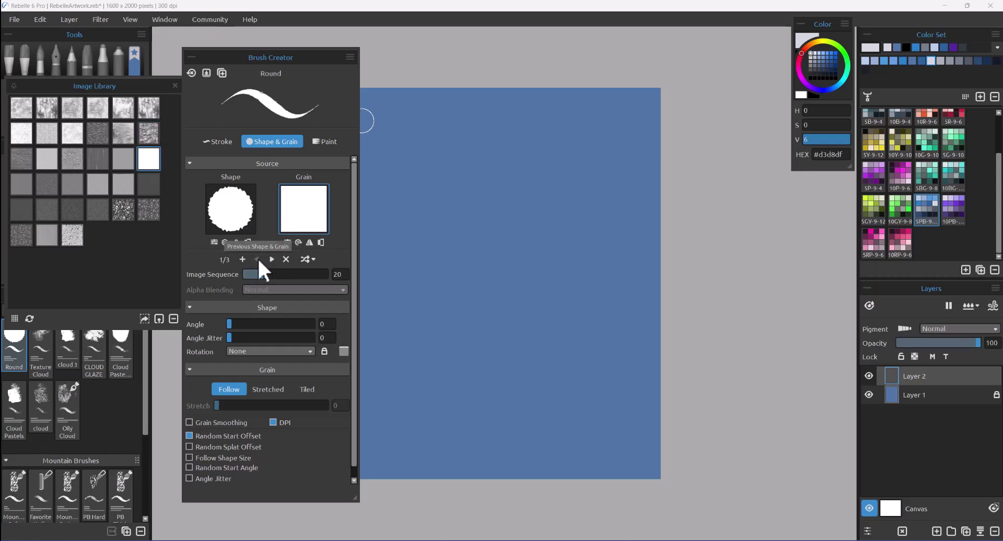
left_click(271, 258)
left_click(271, 259)
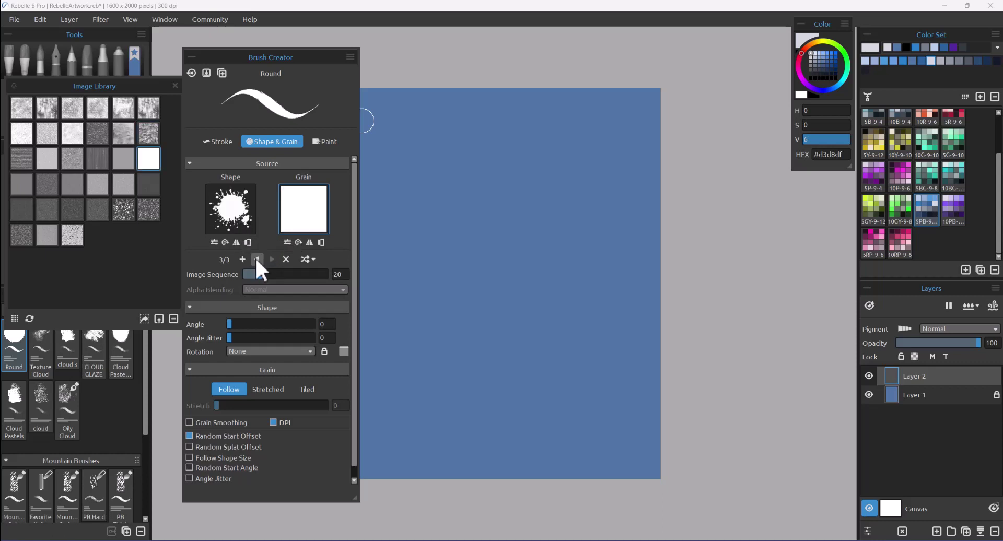
left_click(256, 259)
left_click(257, 259)
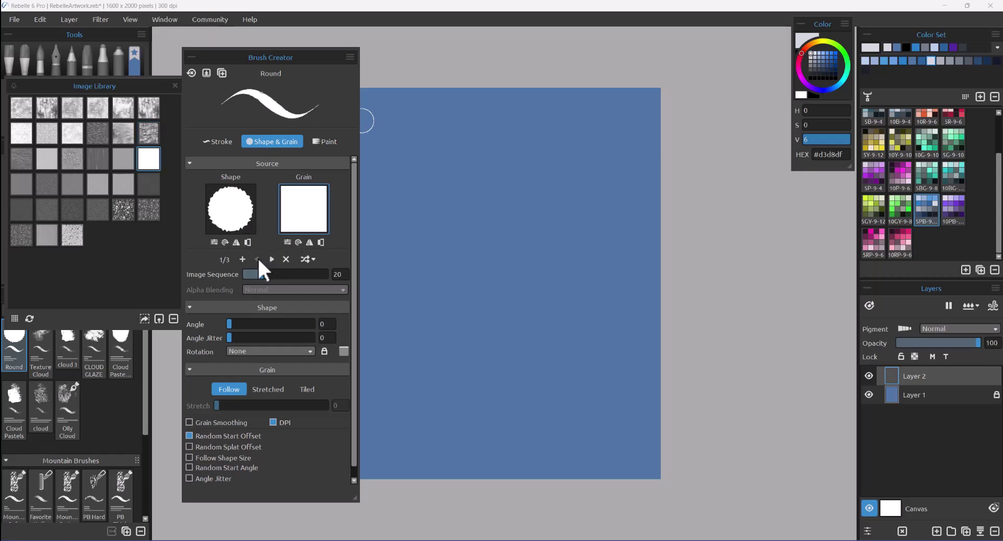
left_click(314, 258)
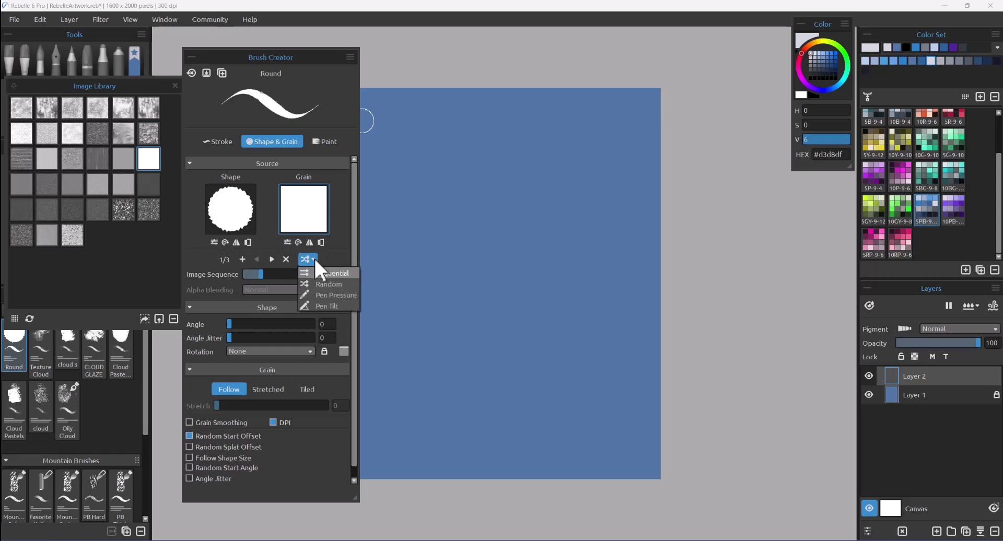
left_click(199, 257)
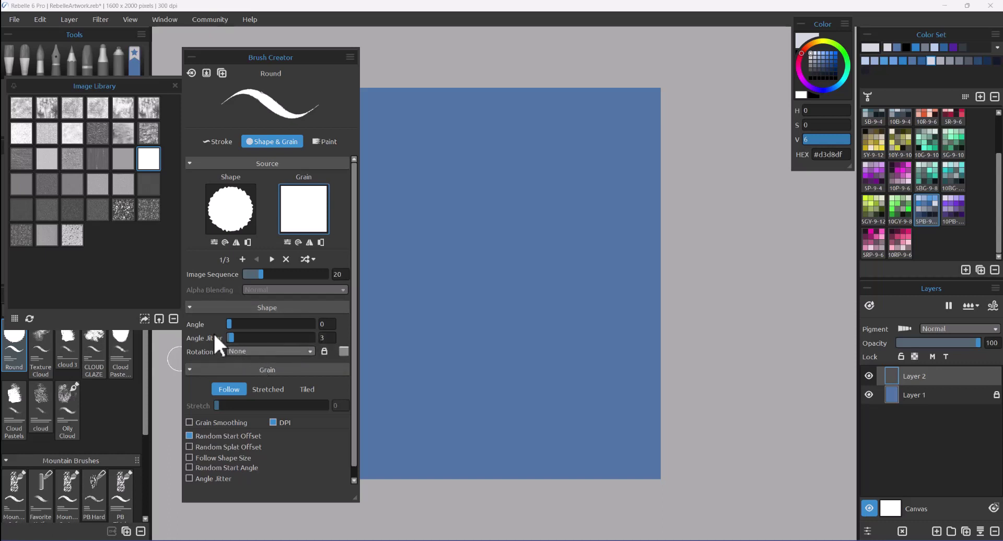
Step: Set the shape's rotation to Pen Rotation and paint a wavy test stroke on Layer 2
left_click(308, 349)
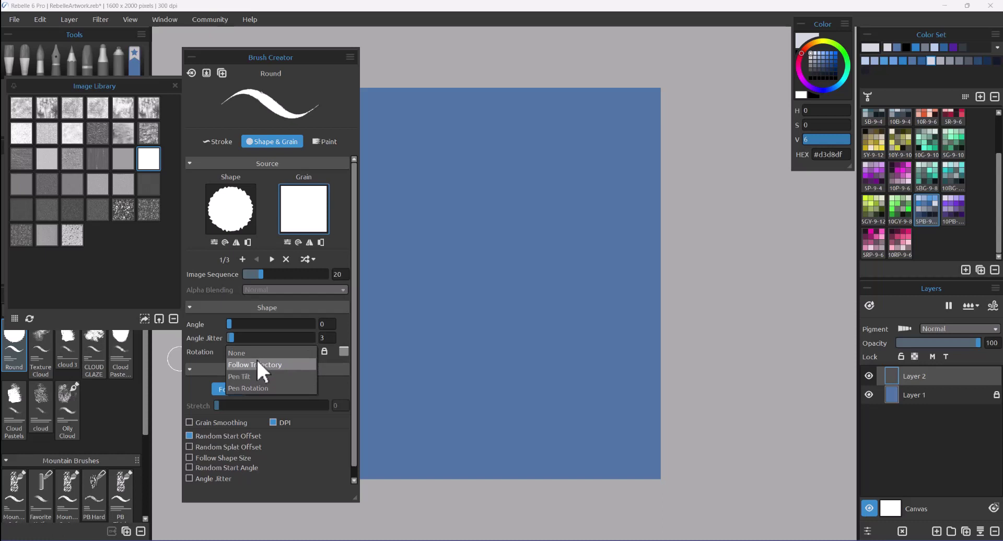
left_click(261, 388)
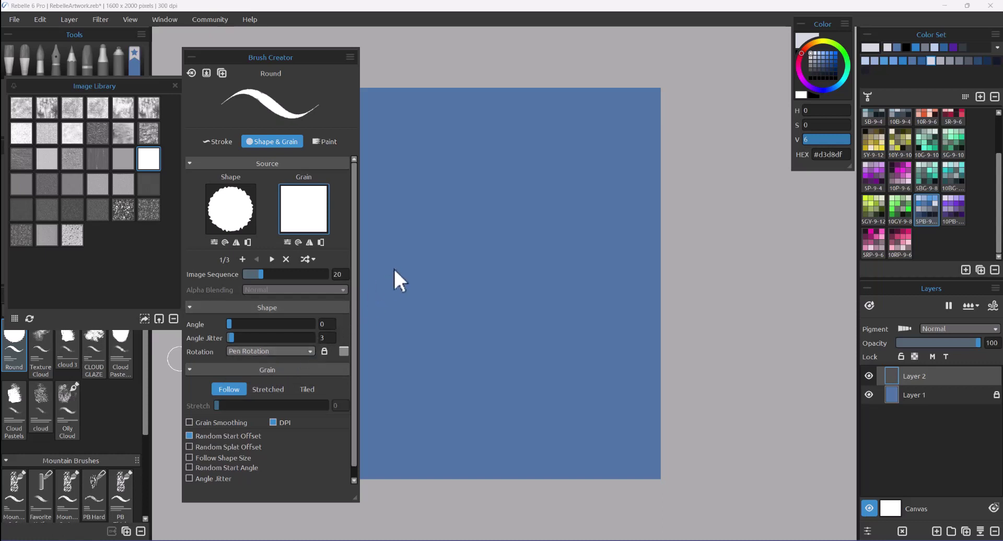
left_click_drag(436, 238, 481, 328)
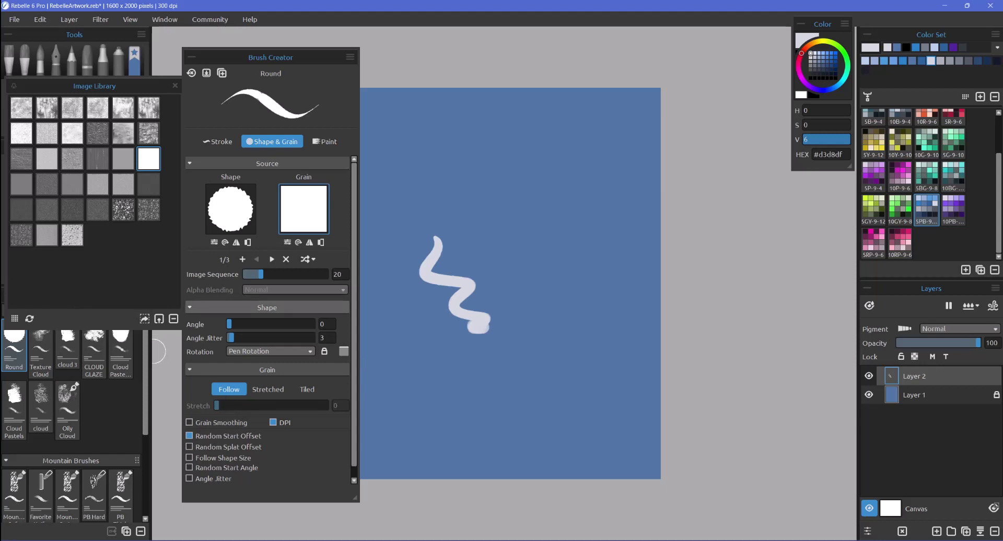
Step: Change the grain mode to Stretched with a stretch of 10 and paint short test strokes on the canvas
left_click(267, 388)
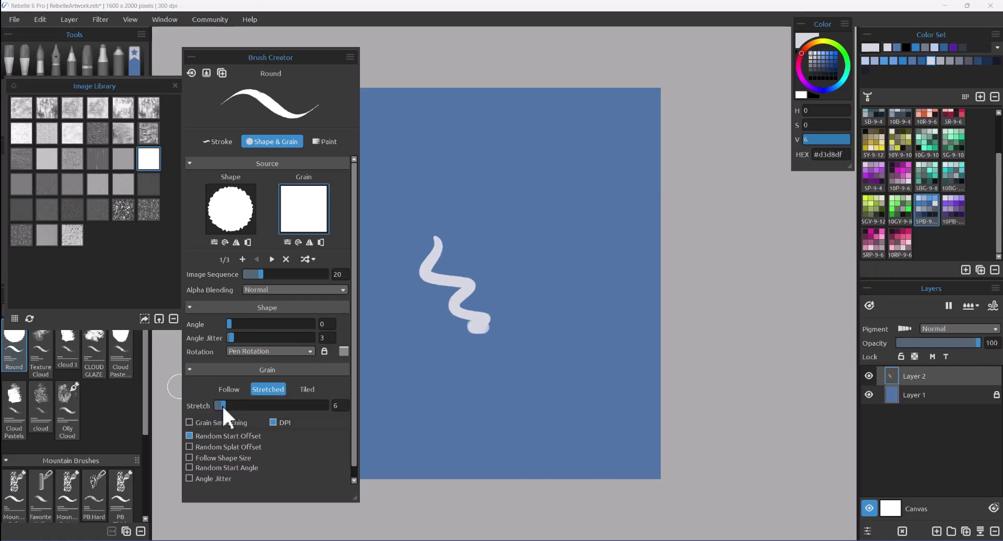
left_click_drag(224, 405, 227, 405)
mouse_move(435, 361)
left_mouse_down()
mouse_move(425, 370)
mouse_move(452, 396)
left_mouse_up()
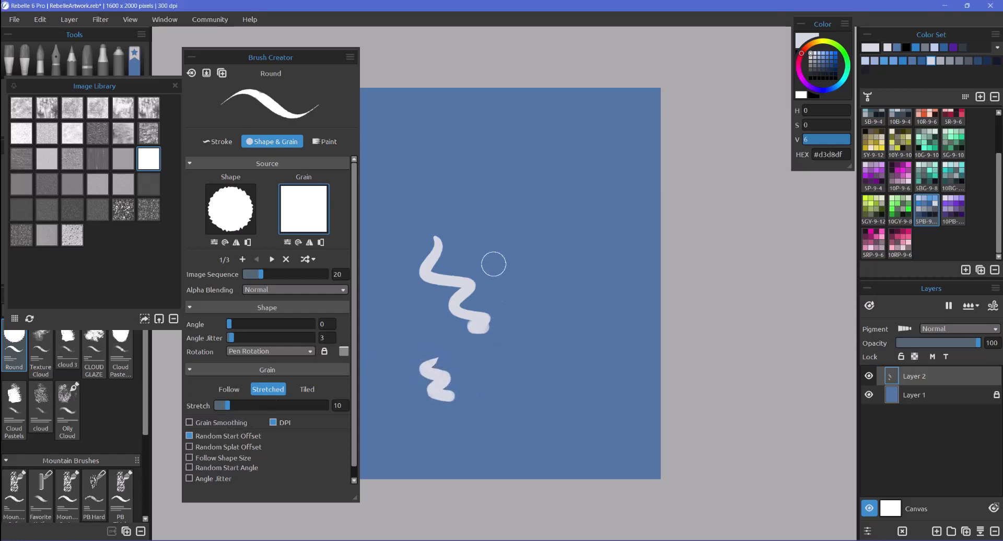
mouse_move(491, 219)
left_mouse_down()
mouse_move(478, 236)
mouse_move(498, 254)
left_mouse_up()
mouse_move(522, 224)
left_mouse_down()
mouse_move(518, 253)
mouse_move(439, 245)
mouse_move(508, 231)
mouse_move(471, 219)
mouse_move(502, 286)
left_mouse_up()
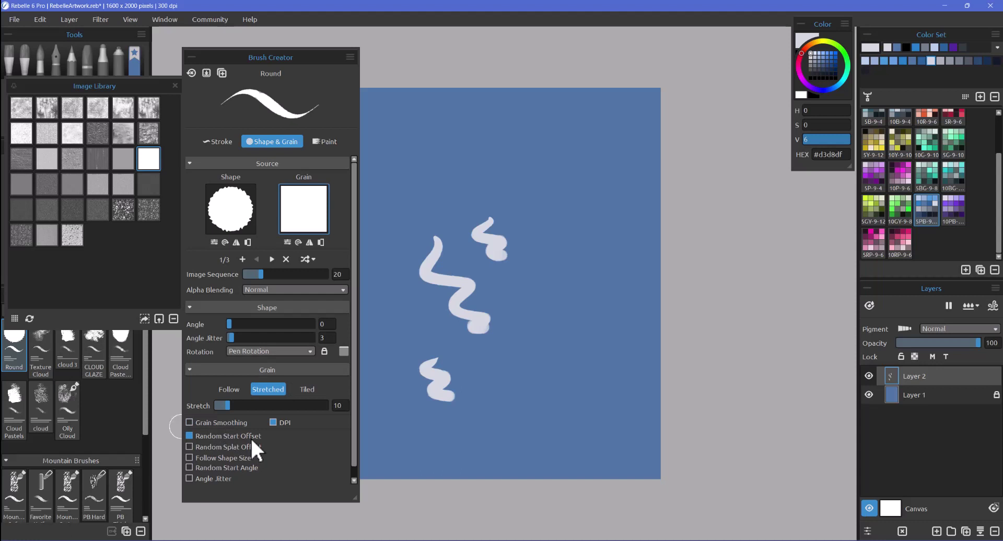
Step: Enable Random Start Angle, Angle Jitter and Random Splat Offset for the grain
mouse_move(435, 366)
left_mouse_down()
mouse_move(455, 387)
mouse_move(438, 392)
mouse_move(454, 399)
left_mouse_up()
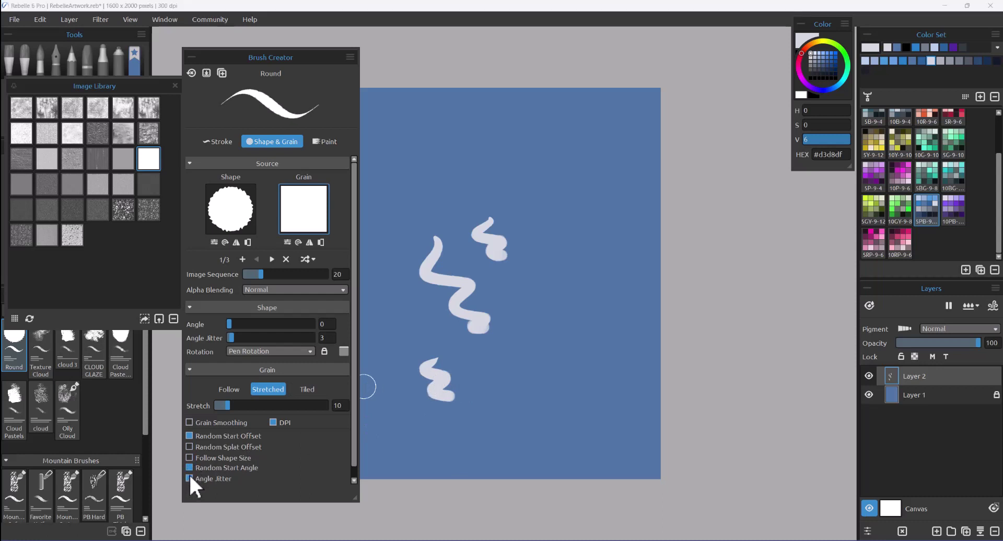
left_click(189, 447)
Step: Keep the paint blending at Default, set the Paper Texture Contrast to 59 and paint a test stroke and dot
left_click(329, 140)
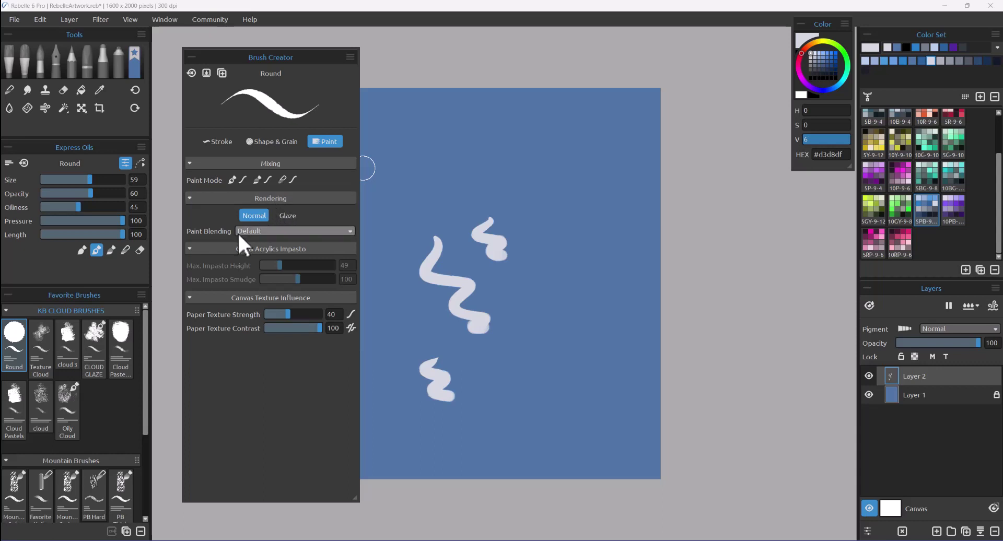
left_click(324, 231)
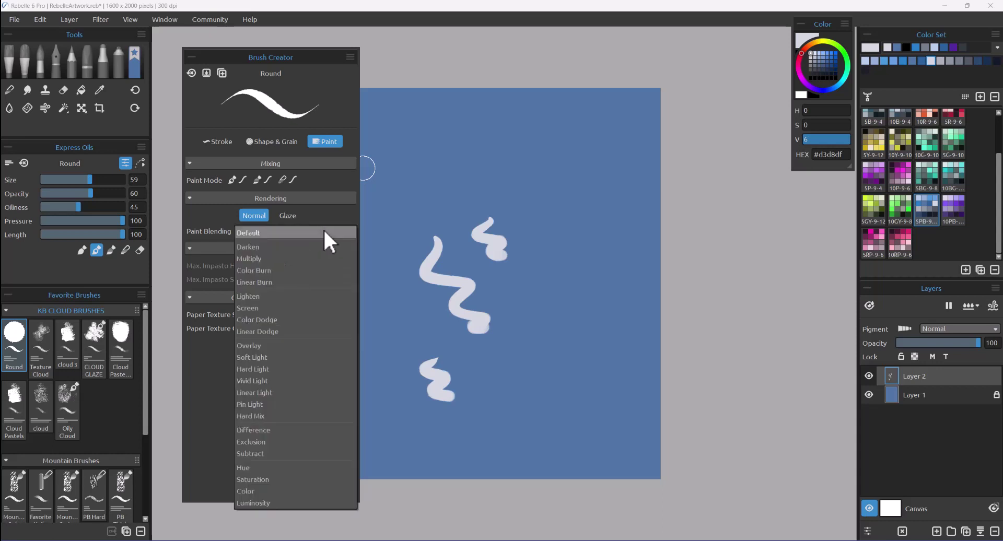
left_click(324, 232)
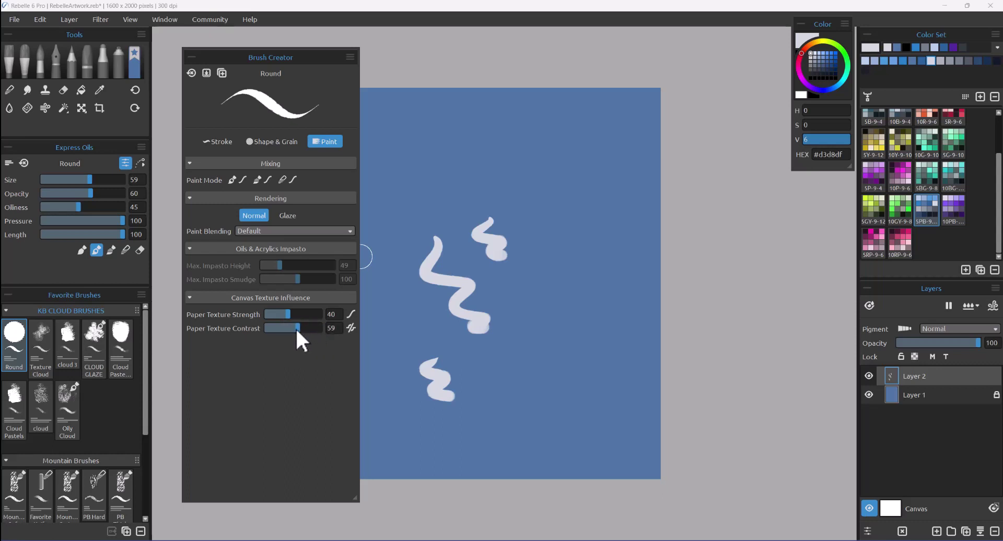
left_click_drag(296, 327, 298, 328)
mouse_move(531, 197)
left_mouse_down()
mouse_move(560, 219)
mouse_move(537, 255)
left_mouse_up()
left_click(549, 265)
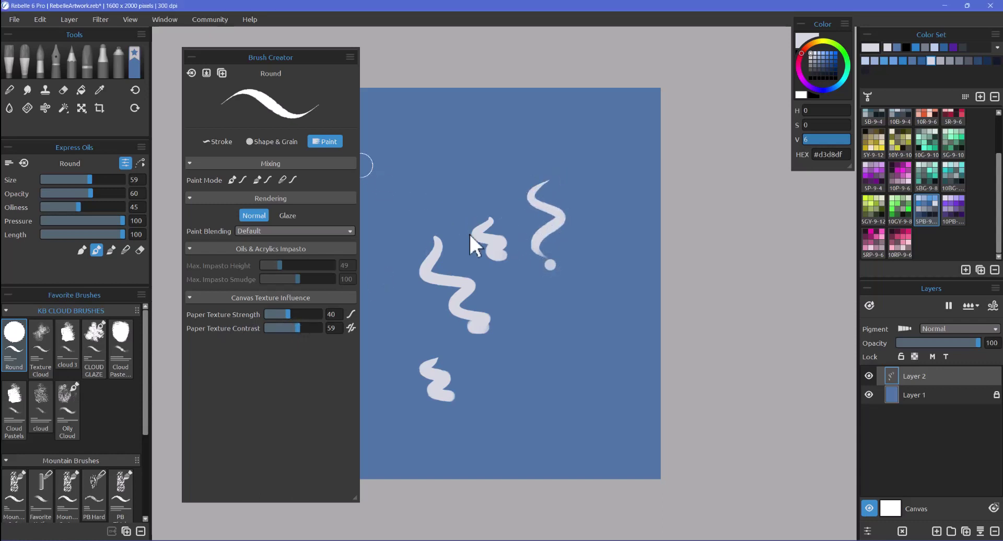
Step: Raise the brush's maximum size to 700 px and paint a large test dab near the canvas's upper left
left_click(221, 140)
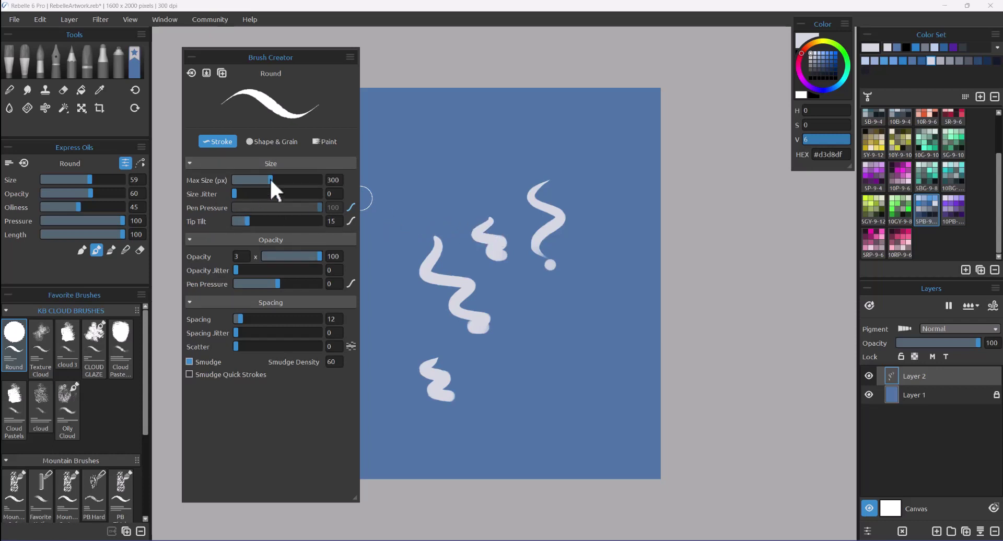
left_click_drag(270, 181, 326, 183)
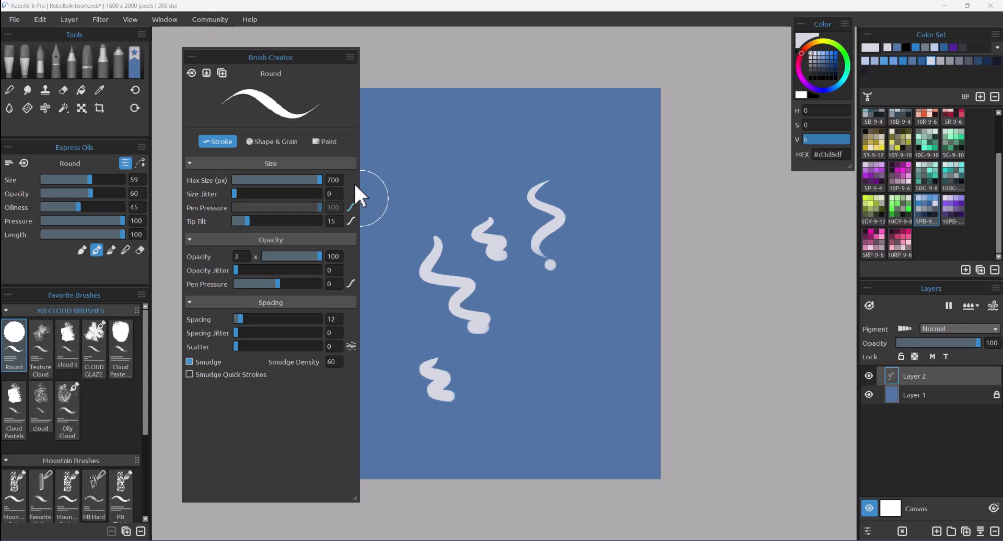
left_click_drag(426, 159, 432, 183)
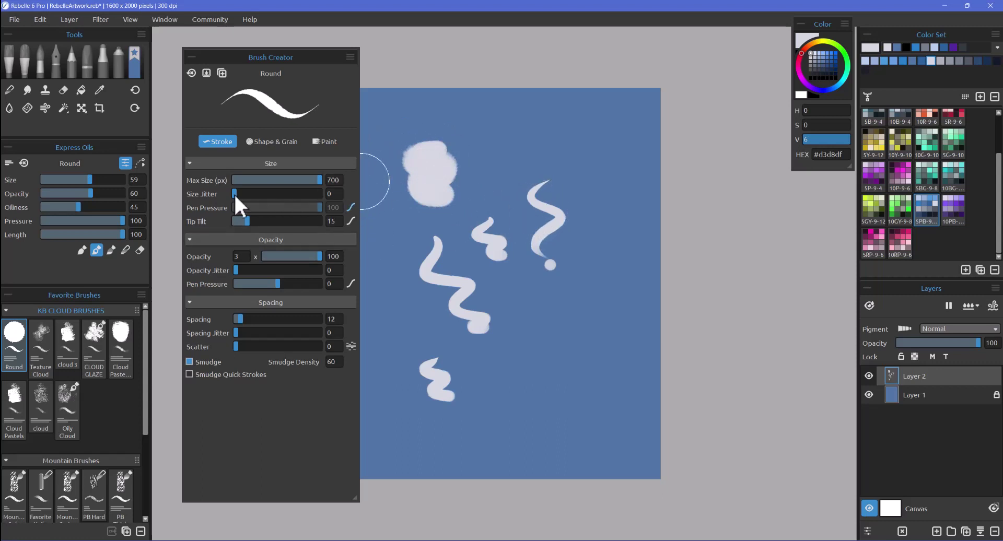
Step: Test a size jitter of 38 with several dabs on the canvas and settle on a value of 17
left_click_drag(238, 195, 267, 194)
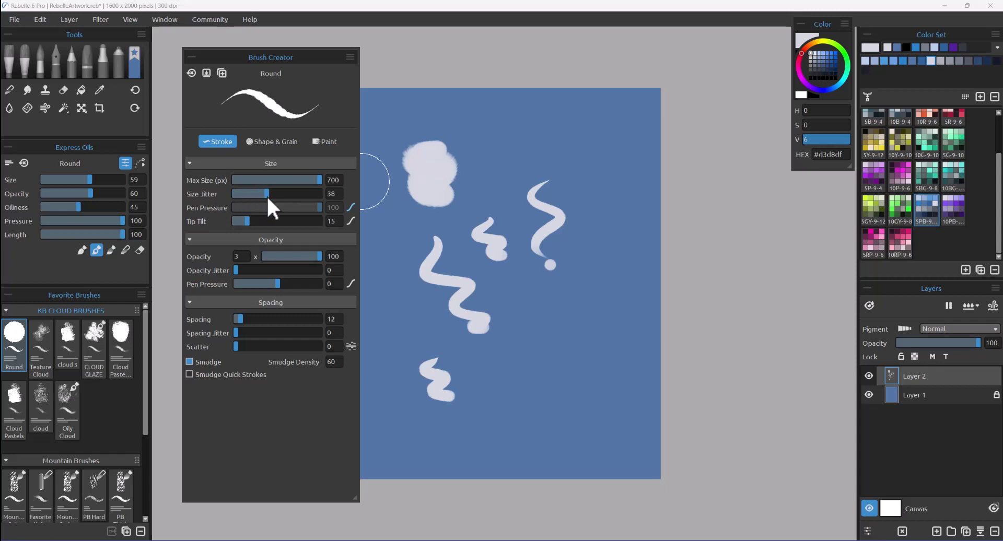
left_click_drag(501, 153, 494, 170)
left_click_drag(559, 149, 572, 168)
left_click_drag(580, 233, 587, 237)
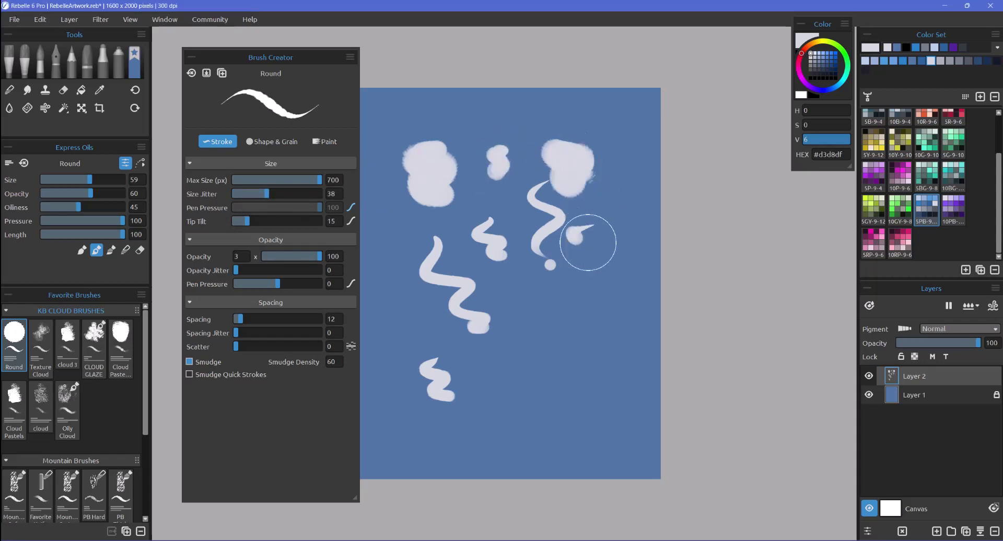
mouse_move(549, 306)
left_mouse_down()
mouse_move(539, 324)
mouse_move(553, 296)
left_mouse_up()
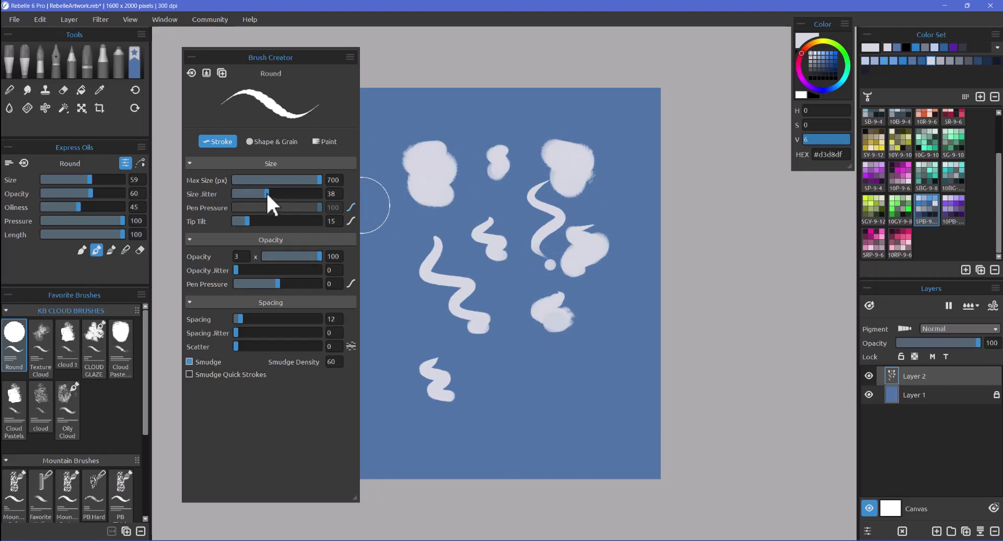
left_click_drag(267, 195, 249, 195)
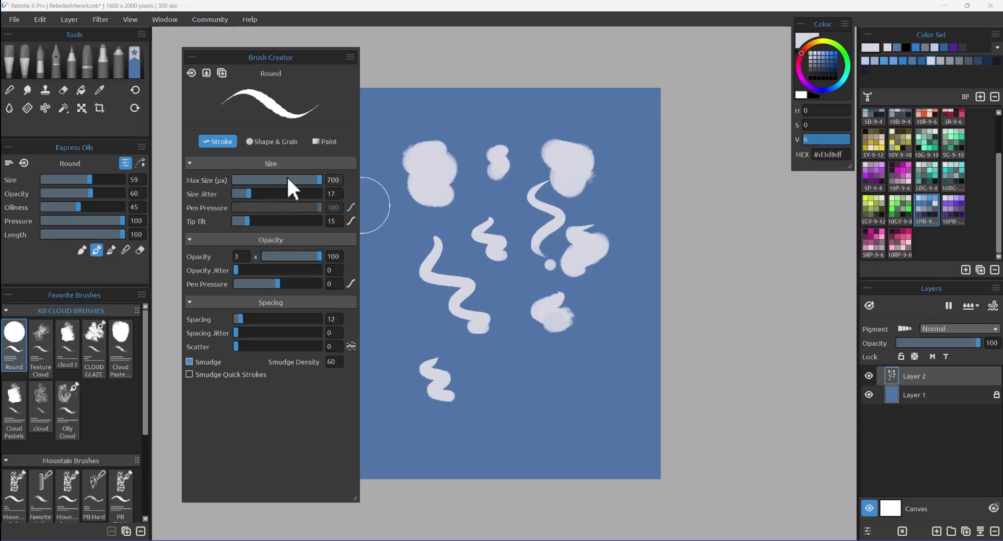
Step: Clear the test strokes from Layer 2, paint one curved stroke and set the brush's Tip Tilt to 0
mouse_move(423, 127)
left_mouse_down()
mouse_move(463, 112)
mouse_move(576, 112)
mouse_move(610, 138)
left_mouse_up()
key("Delete")
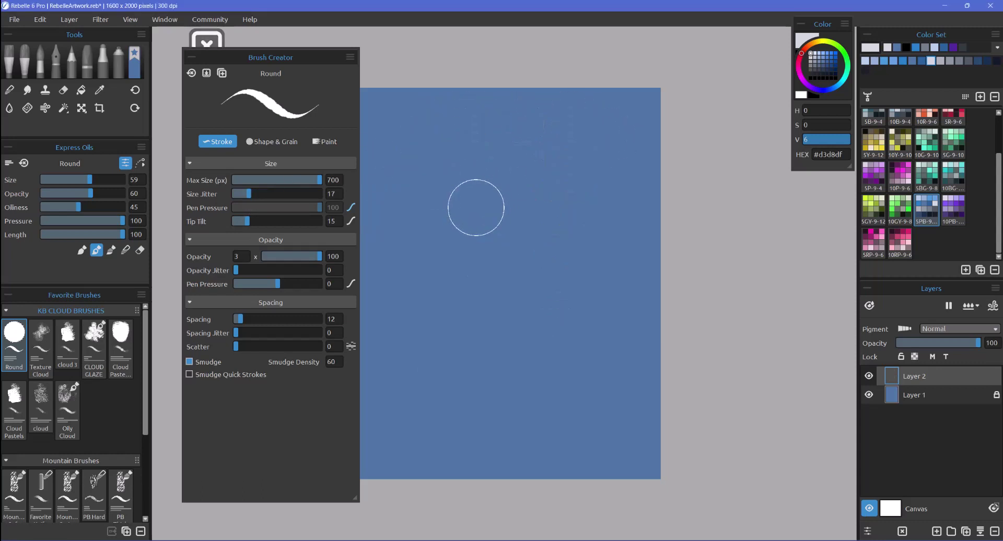
left_click_drag(443, 167, 492, 236)
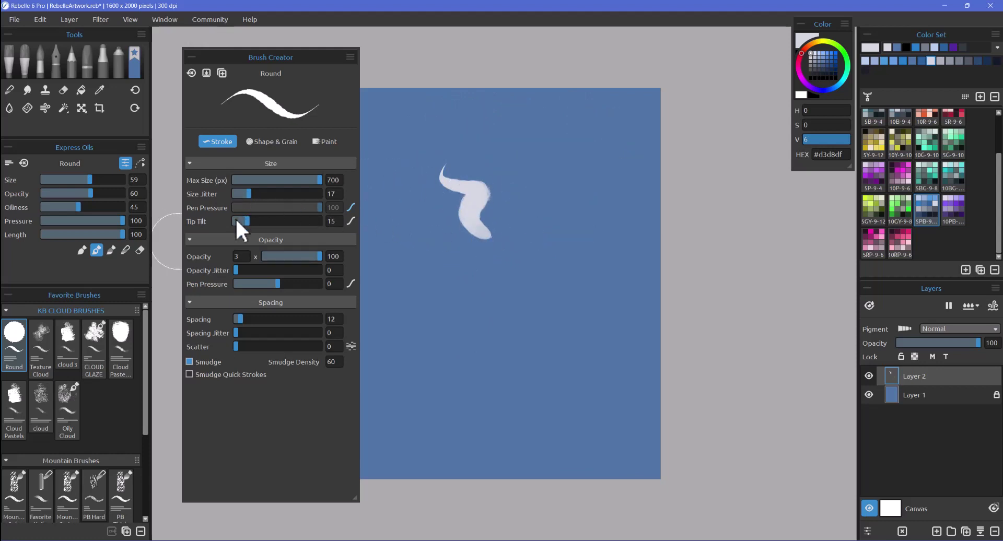
left_click_drag(234, 221, 227, 222)
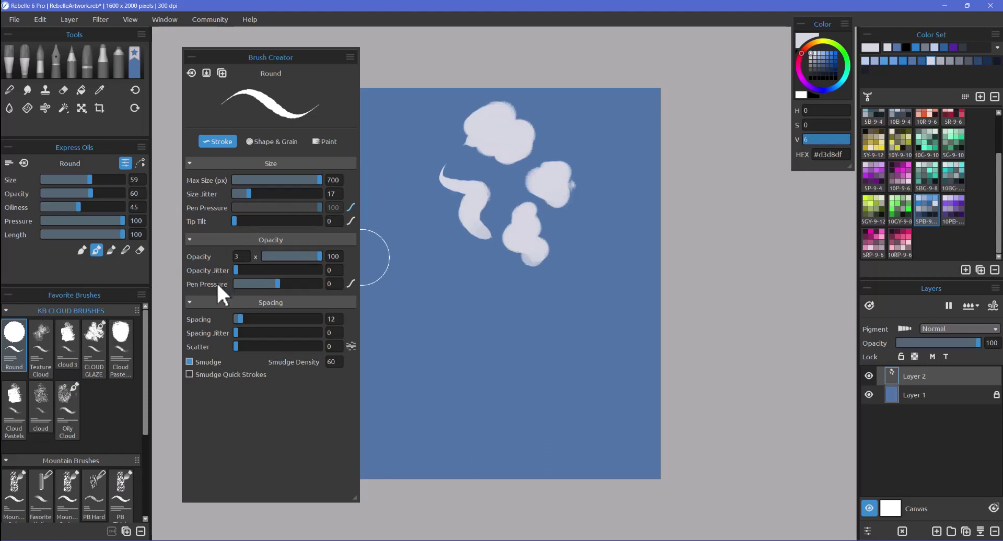
Step: Set the opacity Pen Pressure to 90, paint test dabs in the canvas's lower half and clear the layer
left_click_drag(277, 284, 317, 284)
mouse_move(444, 272)
left_mouse_down()
mouse_move(454, 302)
mouse_move(517, 315)
mouse_move(494, 306)
mouse_move(522, 337)
left_mouse_up()
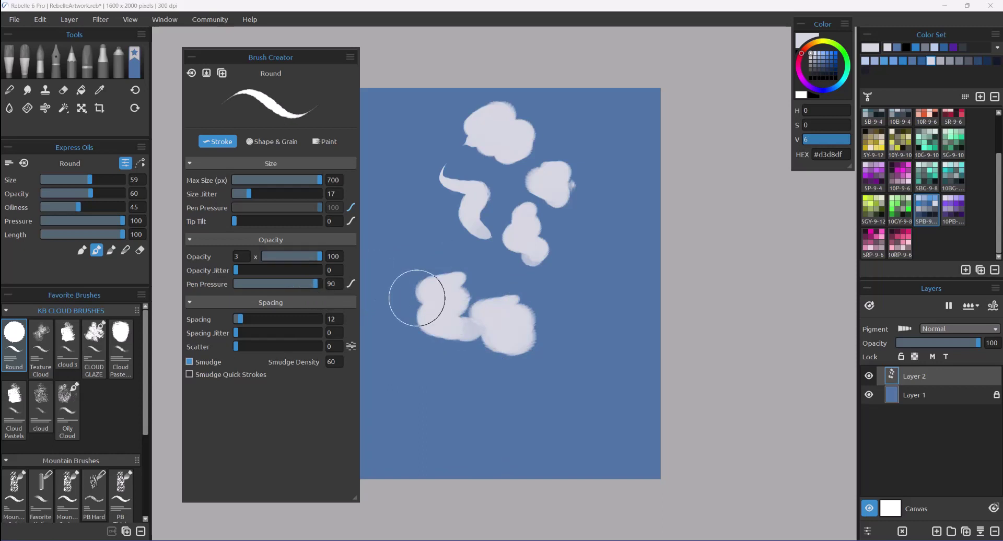
left_click(312, 284)
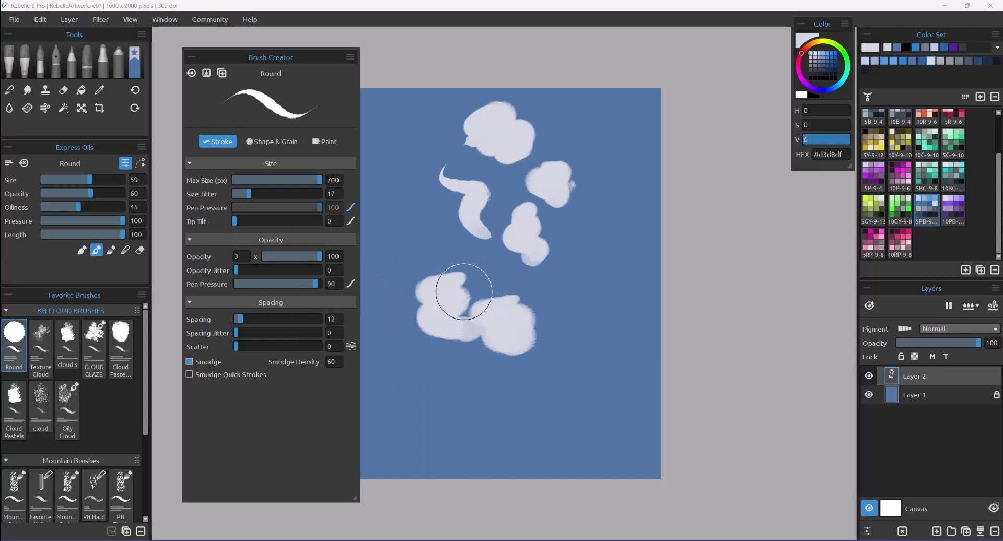
key("Delete")
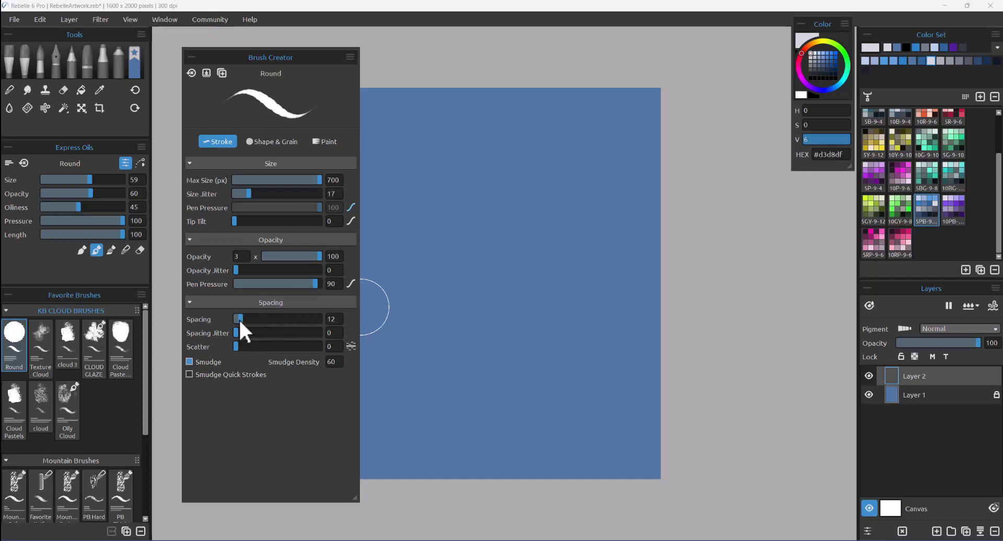
Step: Set the brush spacing to 36 and test it with cloud shapes and one long curved stroke
left_click_drag(239, 319, 250, 318)
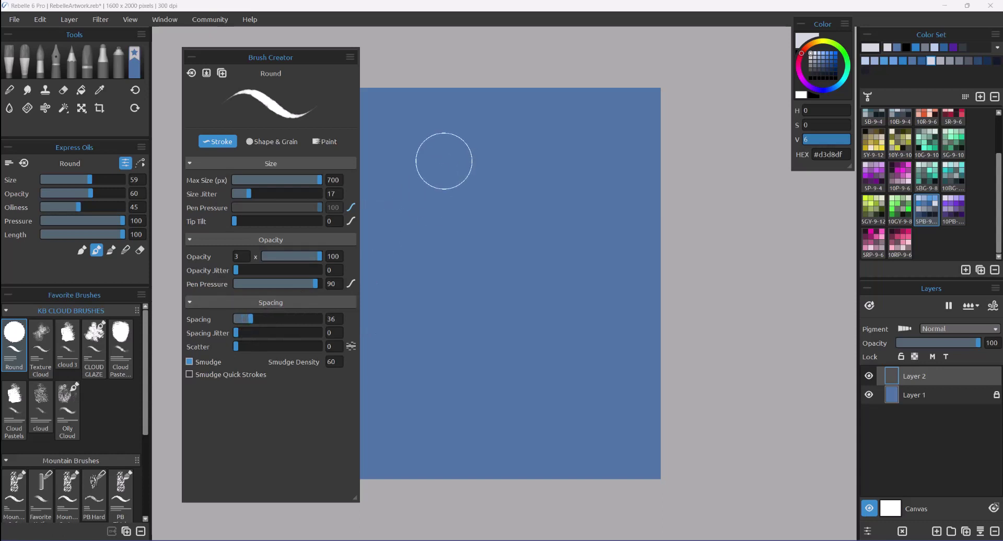
mouse_move(444, 161)
left_mouse_down()
mouse_move(459, 231)
mouse_move(481, 180)
mouse_move(465, 146)
mouse_move(491, 156)
mouse_move(481, 178)
mouse_move(488, 194)
mouse_move(444, 150)
mouse_move(443, 133)
mouse_move(489, 217)
mouse_move(451, 174)
mouse_move(476, 211)
mouse_move(503, 231)
left_mouse_up()
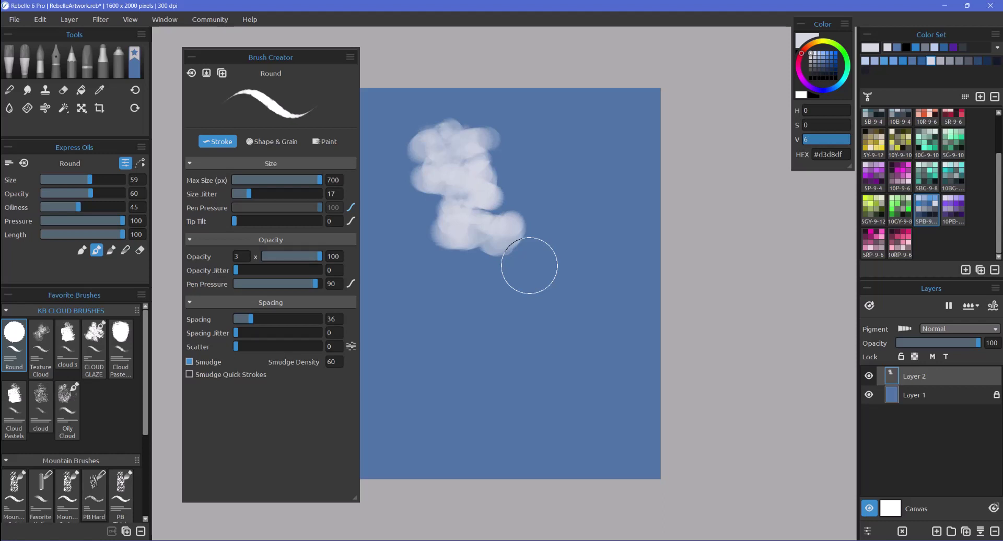
mouse_move(506, 152)
left_mouse_down()
mouse_move(529, 161)
mouse_move(502, 130)
mouse_move(509, 152)
mouse_move(447, 256)
mouse_move(418, 249)
mouse_move(471, 306)
left_mouse_up()
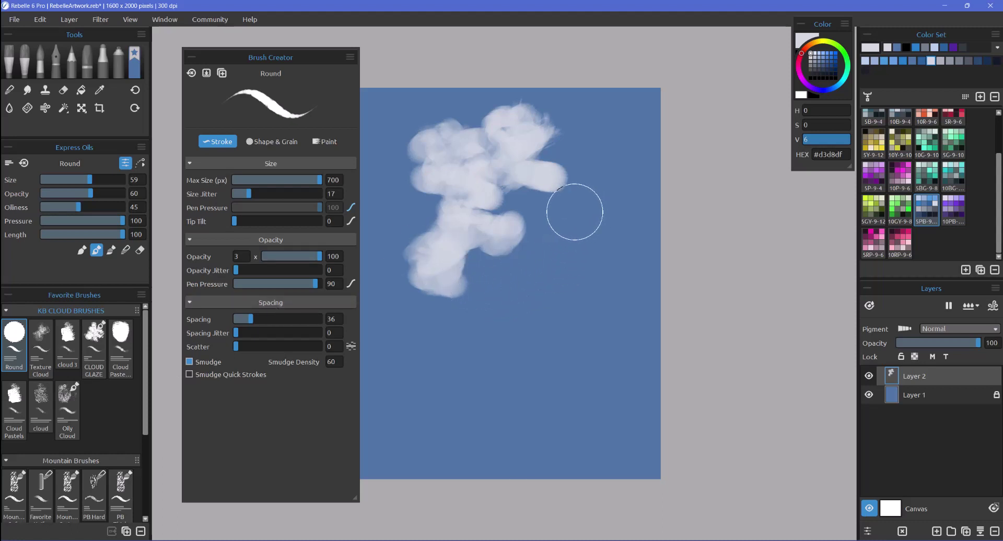
mouse_move(573, 219)
left_mouse_down()
mouse_move(570, 304)
mouse_move(454, 367)
mouse_move(445, 388)
mouse_move(484, 421)
left_mouse_up()
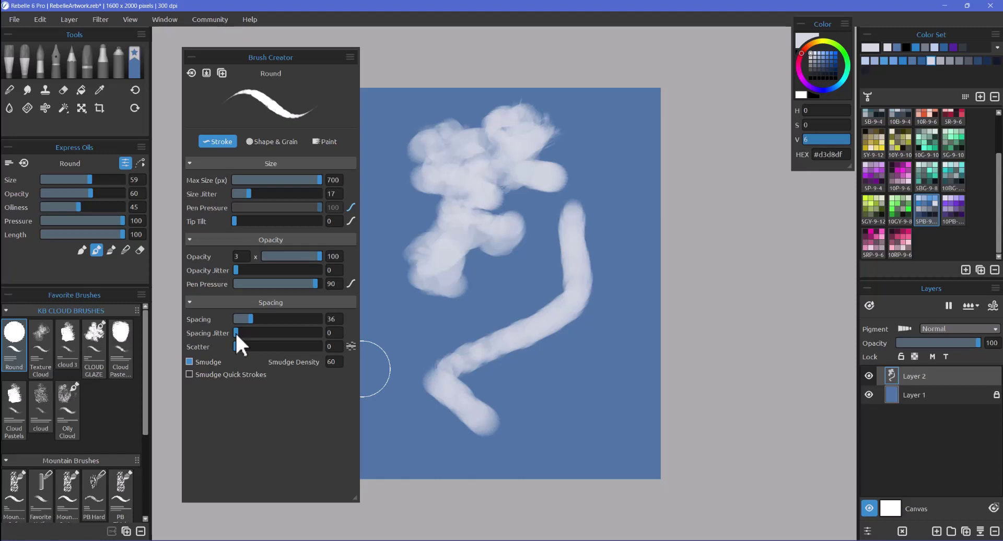
Step: Set the Spacing Jitter to 51 and paint test strokes and a cloud on the cleared layer
left_click_drag(239, 333, 279, 333)
key("Delete")
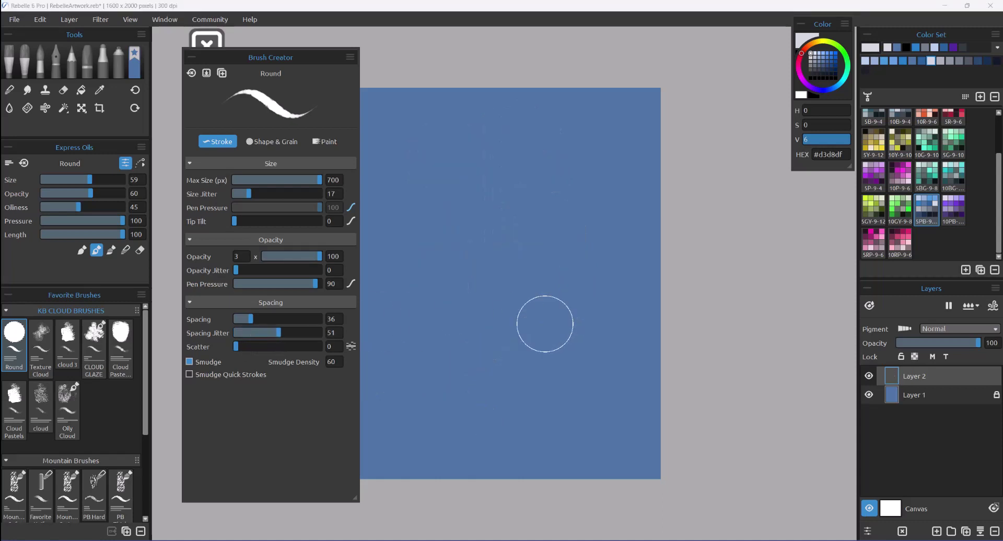
mouse_move(483, 138)
left_mouse_down()
mouse_move(472, 229)
mouse_move(449, 258)
mouse_move(474, 328)
mouse_move(542, 319)
mouse_move(534, 209)
mouse_move(591, 194)
left_mouse_up()
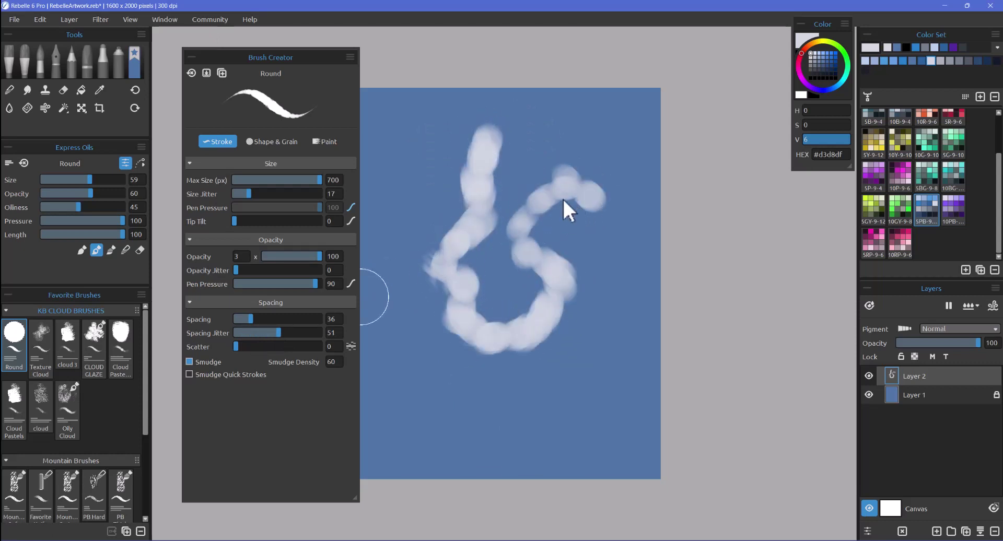
left_click(424, 189)
mouse_move(413, 180)
left_mouse_down()
mouse_move(447, 167)
mouse_move(455, 203)
mouse_move(419, 122)
mouse_move(419, 146)
mouse_move(447, 159)
mouse_move(437, 129)
mouse_move(448, 188)
mouse_move(528, 242)
mouse_move(501, 166)
mouse_move(531, 179)
left_mouse_up()
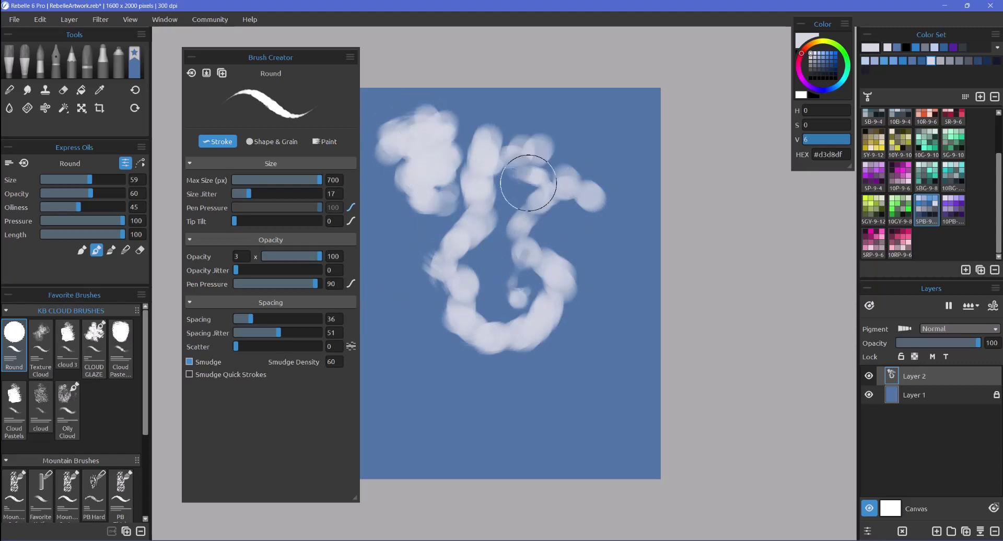
key("Delete")
mouse_move(519, 140)
left_mouse_down()
mouse_move(474, 169)
mouse_move(507, 199)
mouse_move(443, 163)
mouse_move(478, 130)
mouse_move(466, 178)
mouse_move(476, 227)
mouse_move(544, 218)
mouse_move(519, 167)
mouse_move(563, 188)
mouse_move(516, 139)
mouse_move(556, 170)
mouse_move(507, 214)
mouse_move(547, 224)
mouse_move(506, 184)
mouse_move(523, 241)
mouse_move(478, 253)
mouse_move(422, 206)
mouse_move(451, 245)
mouse_move(446, 172)
left_mouse_up()
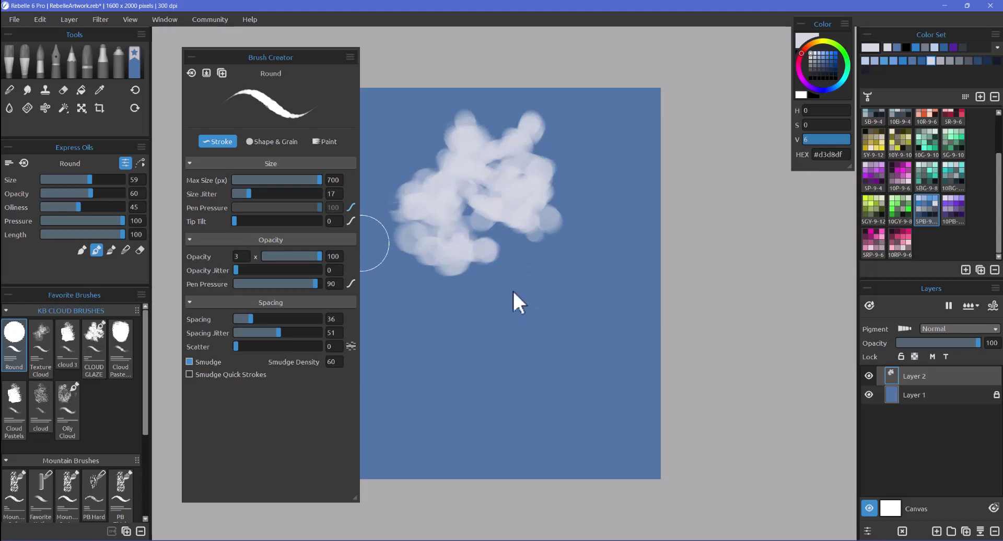
Step: Reduce the Spacing Jitter to 34 and paint several separate test clouds, clearing the layer between tries
left_click_drag(276, 330, 264, 331)
mouse_move(470, 311)
left_mouse_down()
mouse_move(471, 364)
mouse_move(512, 340)
mouse_move(483, 302)
mouse_move(511, 358)
mouse_move(498, 357)
mouse_move(537, 346)
mouse_move(512, 345)
left_mouse_up()
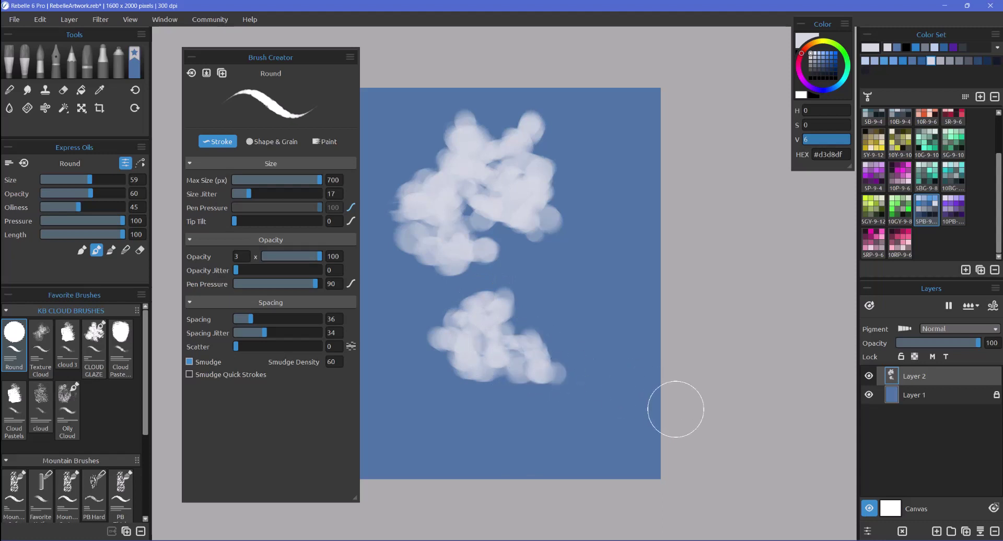
mouse_move(477, 307)
left_mouse_down()
mouse_move(514, 315)
mouse_move(564, 400)
left_mouse_up()
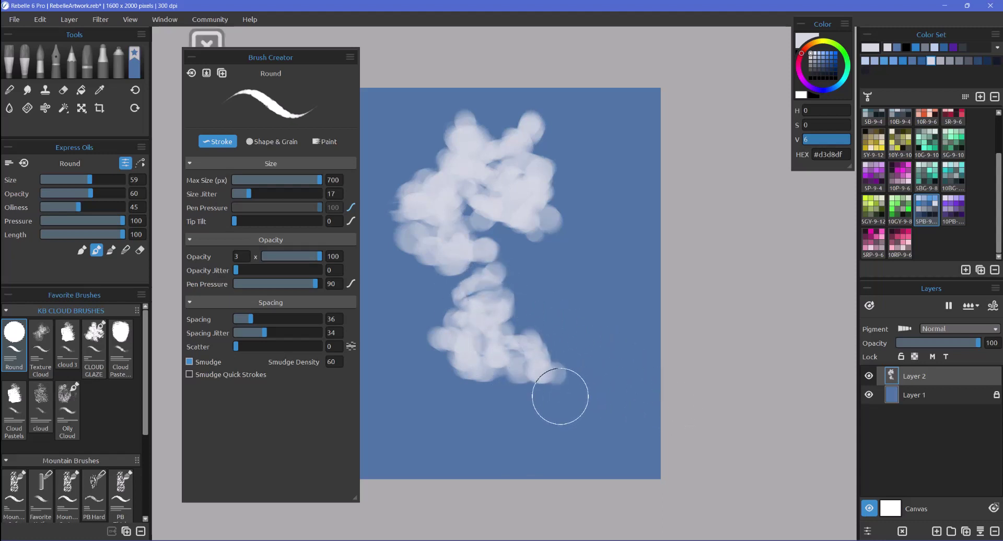
key("Delete")
mouse_move(466, 141)
left_mouse_down()
mouse_move(474, 182)
mouse_move(486, 168)
mouse_move(452, 148)
mouse_move(474, 146)
mouse_move(494, 188)
mouse_move(469, 214)
mouse_move(451, 208)
mouse_move(482, 209)
mouse_move(460, 203)
mouse_move(463, 146)
mouse_move(436, 127)
mouse_move(484, 168)
mouse_move(485, 200)
mouse_move(454, 180)
mouse_move(509, 236)
mouse_move(519, 214)
mouse_move(535, 242)
mouse_move(500, 237)
mouse_move(528, 233)
mouse_move(559, 290)
mouse_move(573, 236)
mouse_move(447, 102)
left_mouse_up()
mouse_move(494, 303)
left_mouse_down()
mouse_move(526, 311)
mouse_move(546, 277)
mouse_move(554, 298)
mouse_move(529, 284)
mouse_move(522, 296)
left_mouse_up()
mouse_move(563, 178)
left_mouse_down()
mouse_move(562, 132)
mouse_move(580, 192)
mouse_move(612, 212)
mouse_move(579, 244)
left_mouse_up()
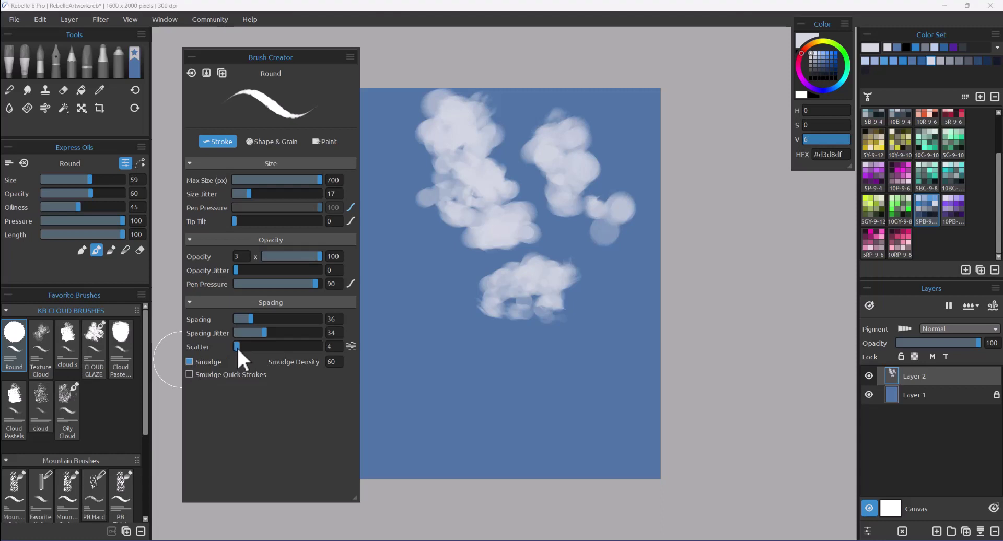
Step: Raise the Scatter to 28 and paint test cloud strokes in the canvas's lower half
left_click_drag(237, 346, 244, 347)
left_click_drag(424, 370, 469, 377)
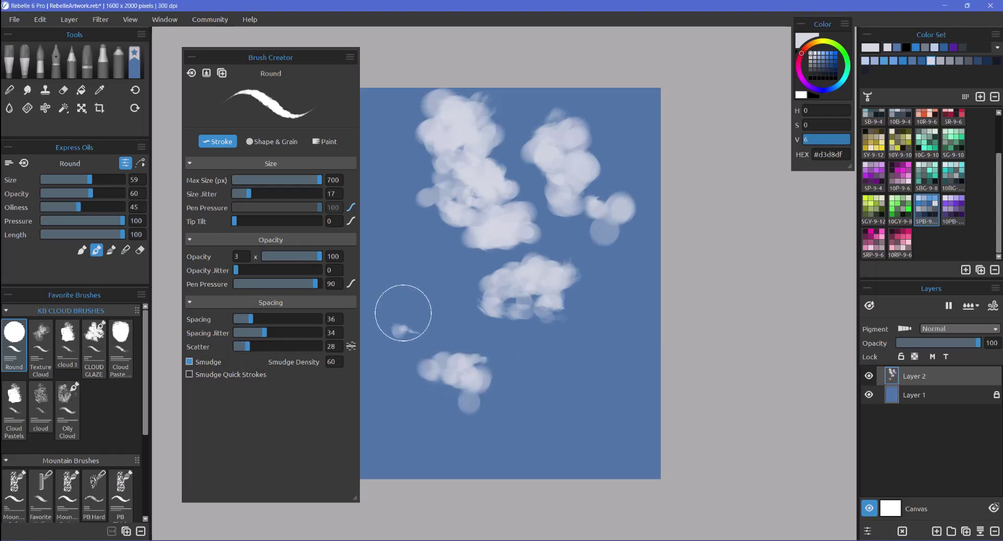
mouse_move(401, 316)
left_mouse_down()
mouse_move(462, 353)
mouse_move(444, 300)
mouse_move(497, 372)
mouse_move(546, 387)
left_mouse_up()
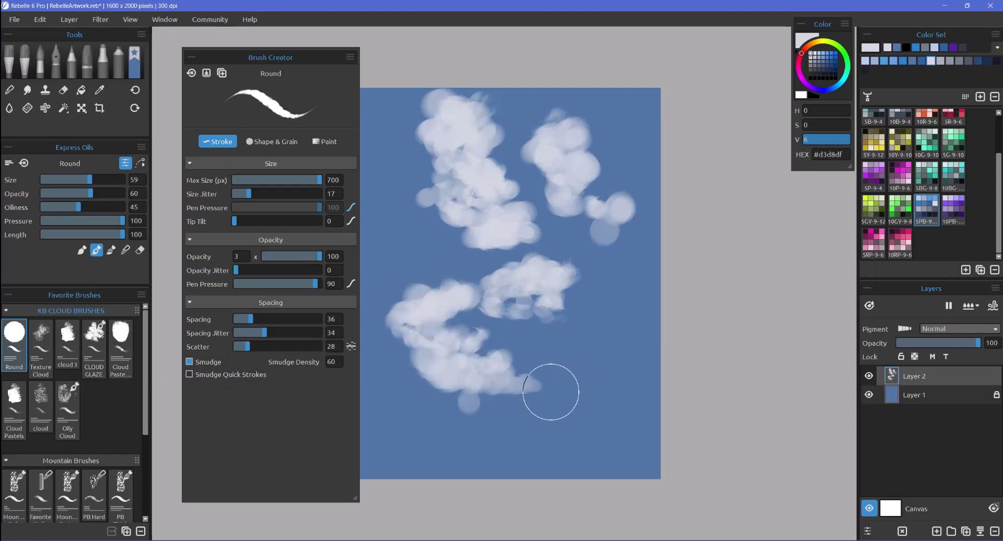
Step: Clear the layer and try out the scattered brush with small cloud strokes, wiping the layer once between attempts
key("Delete")
mouse_move(466, 162)
left_mouse_down()
mouse_move(487, 188)
mouse_move(451, 163)
mouse_move(455, 150)
mouse_move(490, 193)
mouse_move(462, 152)
mouse_move(463, 123)
mouse_move(496, 158)
left_mouse_up()
mouse_move(498, 181)
left_mouse_down()
mouse_move(485, 165)
mouse_move(528, 204)
mouse_move(541, 177)
mouse_move(510, 152)
mouse_move(563, 208)
mouse_move(538, 193)
mouse_move(558, 180)
mouse_move(548, 146)
mouse_move(574, 199)
left_mouse_up()
mouse_move(469, 215)
left_mouse_down()
mouse_move(442, 229)
mouse_move(462, 244)
mouse_move(422, 189)
mouse_move(458, 266)
mouse_move(508, 254)
mouse_move(521, 220)
mouse_move(526, 268)
mouse_move(554, 250)
mouse_move(596, 287)
mouse_move(575, 313)
left_mouse_up()
key("Delete")
left_click_drag(459, 146, 494, 179)
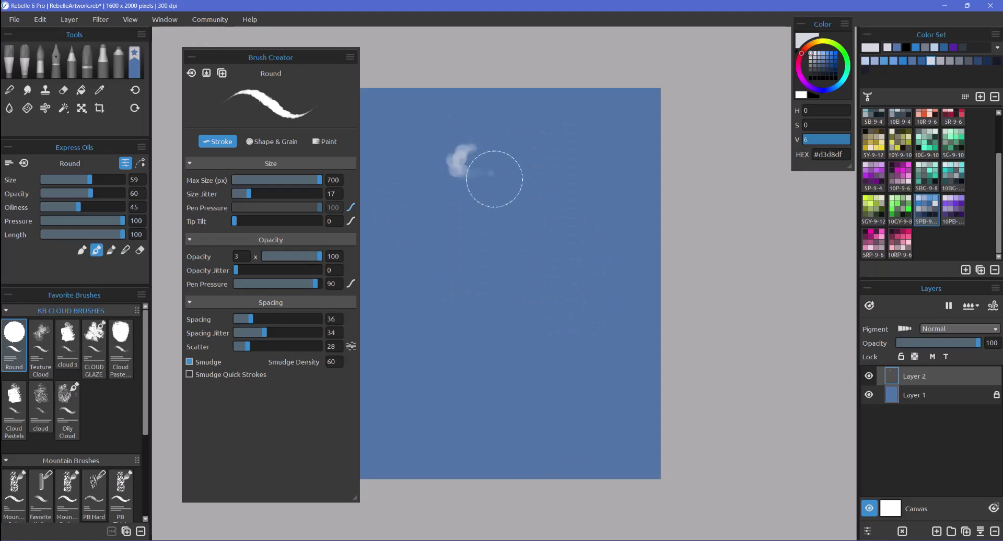
mouse_move(454, 130)
left_mouse_down()
mouse_move(503, 177)
mouse_move(521, 174)
mouse_move(506, 151)
left_mouse_up()
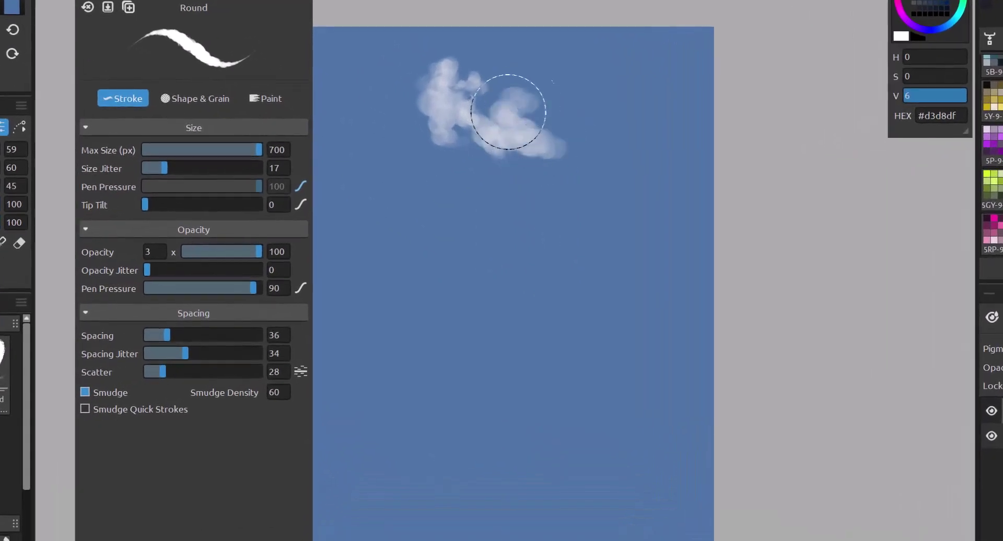
mouse_move(509, 112)
left_mouse_down()
mouse_move(555, 142)
mouse_move(628, 146)
mouse_move(562, 134)
left_mouse_up()
mouse_move(593, 230)
left_mouse_down()
mouse_move(530, 233)
mouse_move(482, 269)
mouse_move(387, 193)
mouse_move(481, 242)
mouse_move(492, 273)
mouse_move(495, 197)
mouse_move(511, 351)
mouse_move(472, 325)
mouse_move(584, 361)
mouse_move(634, 172)
mouse_move(604, 286)
left_mouse_up()
Step: Clear the layer, reduce the Scatter to 12 and paint a test cloud near the canvas's top
key("Delete")
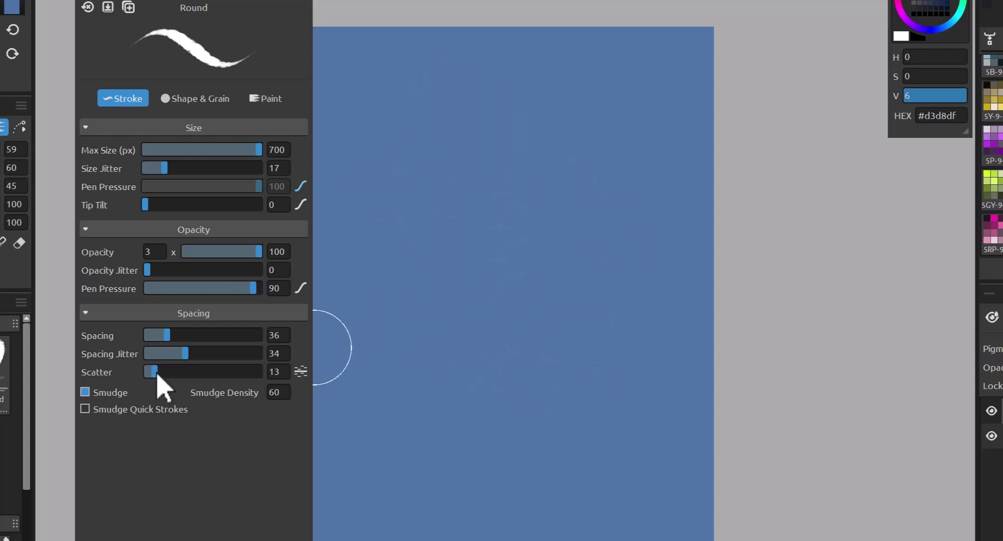
left_click_drag(156, 373, 154, 373)
mouse_move(491, 128)
left_mouse_down()
mouse_move(498, 176)
mouse_move(459, 131)
mouse_move(470, 116)
mouse_move(491, 142)
mouse_move(513, 142)
mouse_move(517, 179)
mouse_move(537, 192)
mouse_move(561, 115)
mouse_move(602, 241)
left_mouse_up()
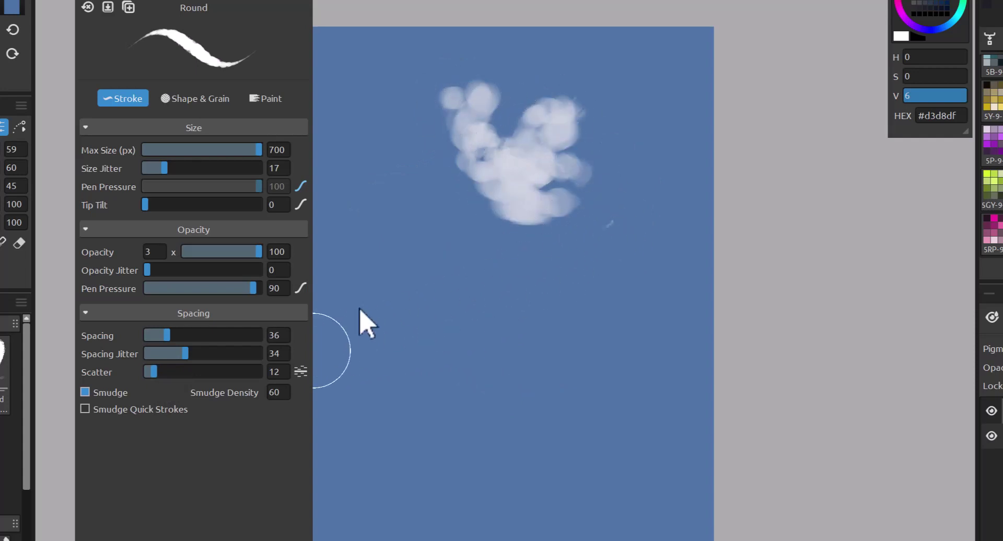
Step: Turn off Smudge, undo the previous test painting and paint a new pair of joined cloud masses in the canvas's upper half
left_click(85, 393)
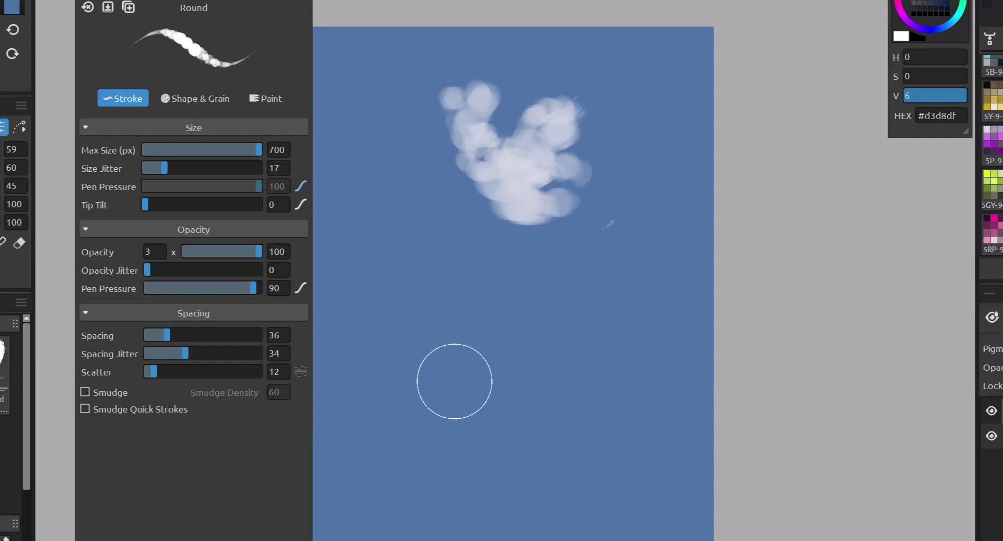
key("ctrl+z")
mouse_move(489, 146)
left_mouse_down()
mouse_move(491, 194)
mouse_move(520, 170)
mouse_move(475, 134)
mouse_move(527, 203)
mouse_move(501, 210)
mouse_move(481, 198)
mouse_move(540, 249)
mouse_move(494, 185)
mouse_move(422, 148)
mouse_move(404, 123)
mouse_move(425, 125)
mouse_move(458, 158)
mouse_move(460, 124)
left_mouse_up()
mouse_move(533, 221)
left_mouse_down()
mouse_move(574, 232)
mouse_move(572, 215)
mouse_move(651, 235)
mouse_move(507, 188)
mouse_move(514, 138)
mouse_move(466, 95)
mouse_move(455, 108)
mouse_move(432, 99)
mouse_move(444, 105)
mouse_move(442, 97)
mouse_move(431, 154)
mouse_move(442, 175)
mouse_move(477, 192)
mouse_move(505, 152)
left_mouse_up()
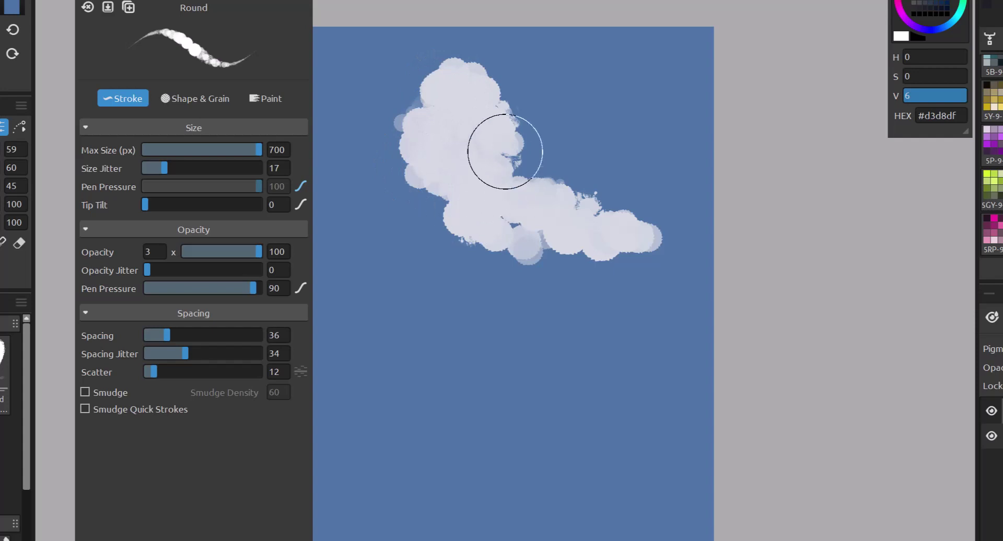
mouse_move(567, 227)
left_mouse_down()
mouse_move(620, 206)
mouse_move(564, 128)
mouse_move(577, 165)
mouse_move(608, 195)
mouse_move(553, 190)
mouse_move(560, 149)
mouse_move(589, 120)
mouse_move(575, 120)
mouse_move(589, 124)
mouse_move(574, 99)
mouse_move(617, 145)
mouse_move(634, 186)
mouse_move(591, 230)
left_mouse_up()
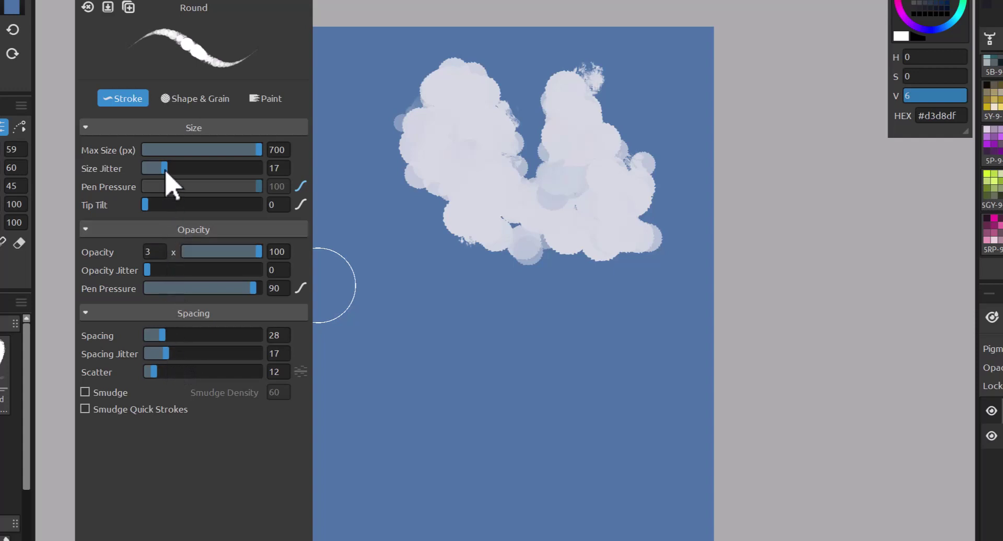
Step: Set Size Jitter to 16, Spacing to 18 and Spacing Jitter to 17, testing with clouds and repainting one on the cleared layer
mouse_move(429, 261)
left_mouse_down()
mouse_move(475, 332)
mouse_move(414, 286)
mouse_move(483, 330)
mouse_move(450, 282)
mouse_move(432, 316)
mouse_move(406, 262)
mouse_move(488, 364)
mouse_move(540, 362)
mouse_move(539, 332)
mouse_move(548, 361)
left_mouse_up()
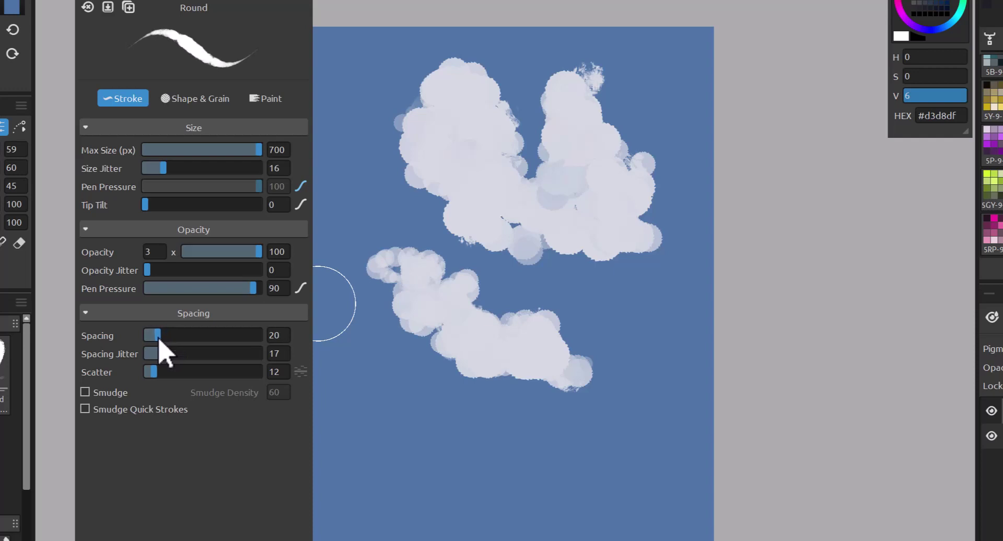
mouse_move(395, 422)
left_mouse_down()
mouse_move(397, 454)
mouse_move(433, 414)
mouse_move(435, 441)
left_mouse_up()
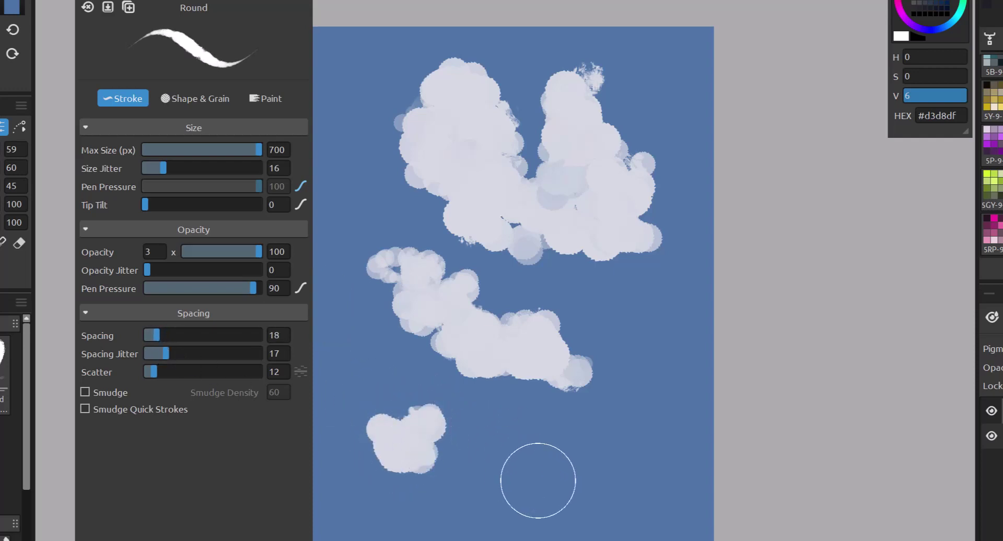
key("Delete")
mouse_move(470, 119)
left_mouse_down()
mouse_move(450, 162)
mouse_move(450, 123)
mouse_move(502, 139)
mouse_move(497, 147)
mouse_move(439, 107)
mouse_move(442, 92)
mouse_move(475, 99)
mouse_move(528, 194)
mouse_move(535, 148)
mouse_move(590, 187)
mouse_move(547, 94)
mouse_move(559, 144)
left_mouse_up()
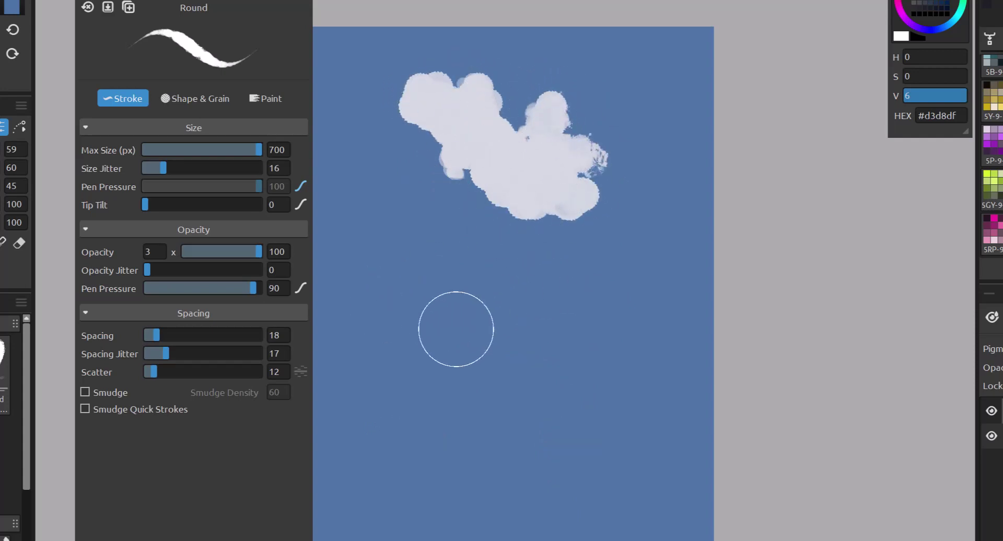
Step: Extend the test cloud down the canvas with more strokes and a wide cloud base below it
left_click_drag(456, 330, 352, 388)
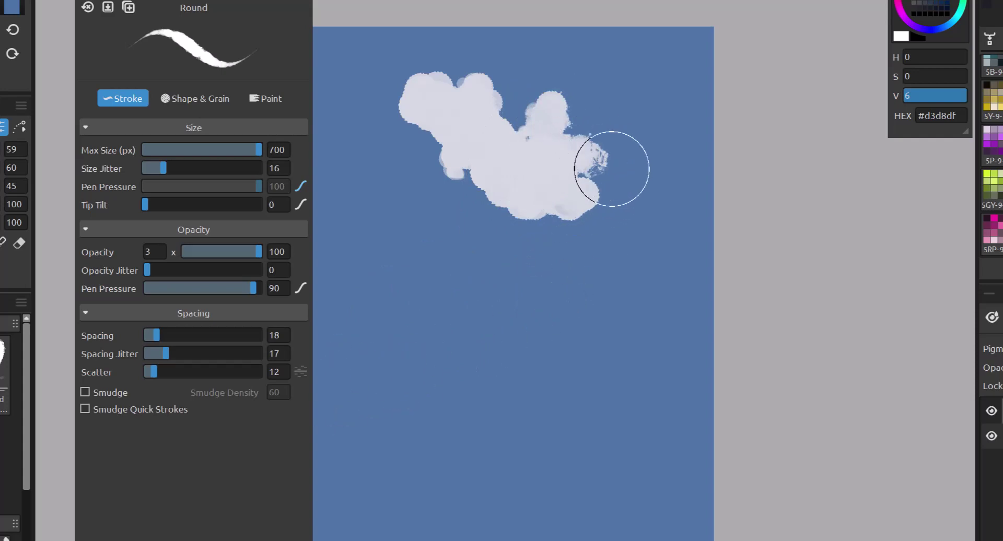
mouse_move(478, 108)
left_mouse_down()
mouse_move(428, 103)
mouse_move(419, 68)
mouse_move(428, 120)
left_mouse_up()
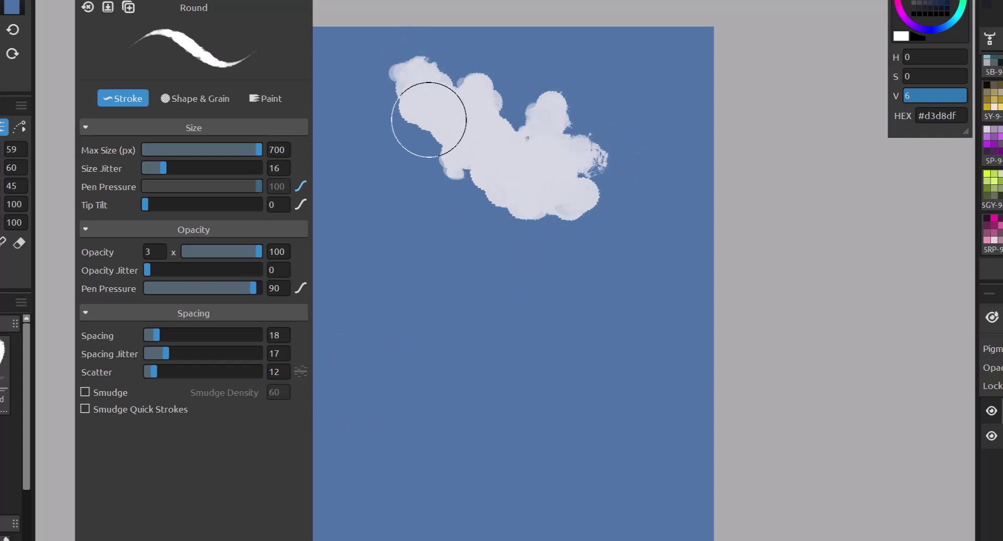
mouse_move(455, 239)
left_mouse_down()
mouse_move(415, 219)
mouse_move(478, 249)
mouse_move(446, 224)
mouse_move(494, 245)
mouse_move(480, 212)
mouse_move(438, 201)
left_mouse_up()
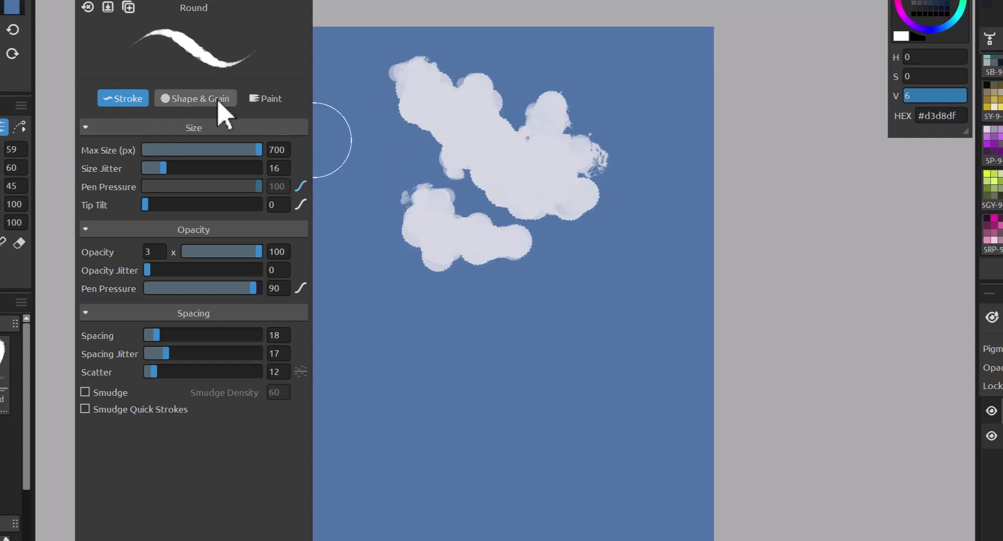
mouse_move(478, 272)
left_mouse_down()
mouse_move(596, 311)
mouse_move(562, 277)
mouse_move(607, 268)
mouse_move(581, 247)
mouse_move(590, 276)
mouse_move(531, 217)
left_mouse_up()
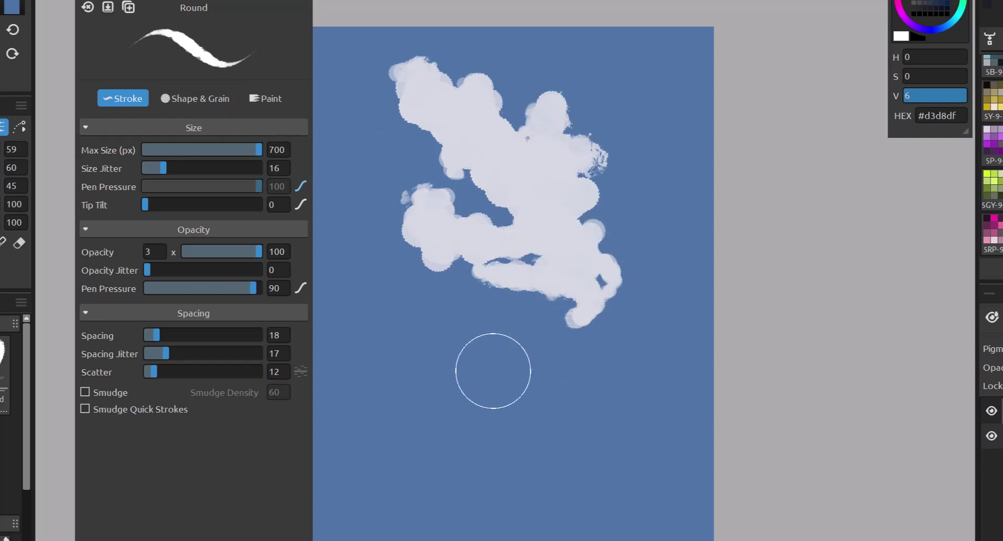
mouse_move(493, 370)
left_mouse_down()
mouse_move(588, 336)
mouse_move(594, 306)
mouse_move(551, 362)
mouse_move(615, 380)
mouse_move(582, 334)
mouse_move(630, 366)
left_mouse_up()
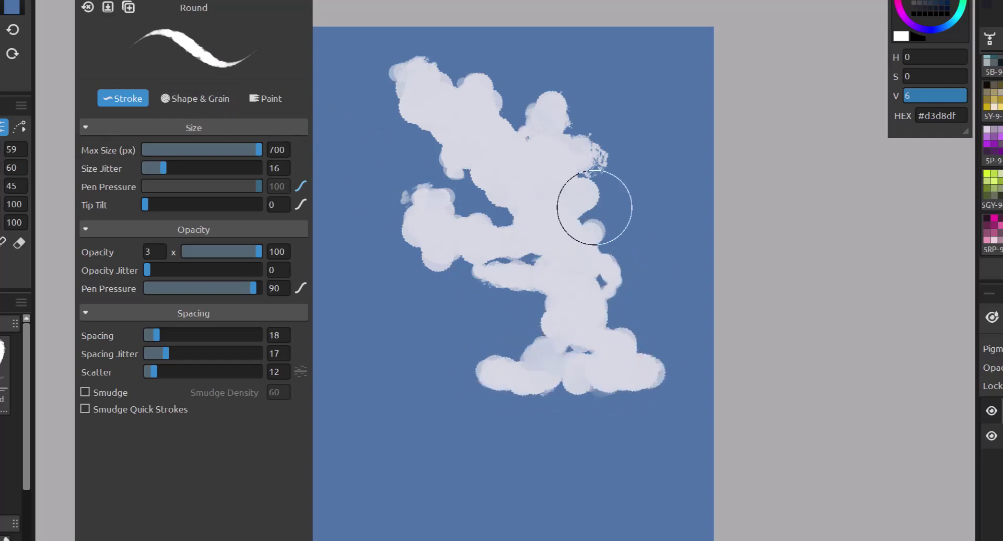
left_click(456, 208)
Step: Raise the Spacing to 29, clear the layer and paint a small test cloud near the canvas's top
left_click_drag(156, 336, 165, 336)
mouse_move(418, 318)
left_mouse_down()
mouse_move(419, 352)
mouse_move(424, 291)
mouse_move(488, 363)
mouse_move(381, 246)
mouse_move(388, 194)
mouse_move(376, 159)
mouse_move(411, 184)
left_mouse_up()
key("Delete")
mouse_move(470, 95)
left_mouse_down()
mouse_move(475, 118)
mouse_move(504, 130)
left_mouse_up()
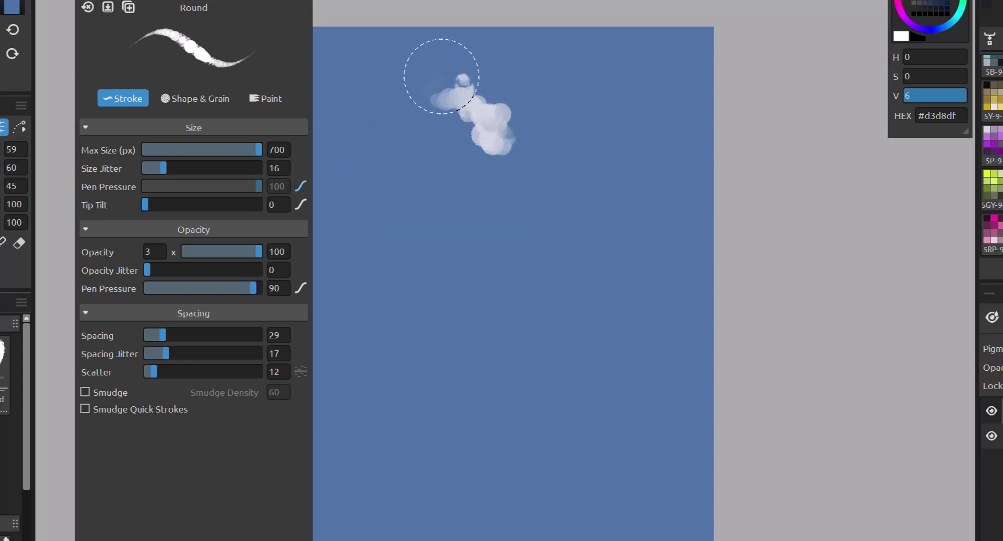
Step: Enlarge the test cloud near the canvas's top and paint another below it with Spacing 41 and Spacing Jitter 12
mouse_move(463, 87)
left_mouse_down()
mouse_move(492, 147)
mouse_move(532, 168)
mouse_move(494, 143)
mouse_move(519, 144)
mouse_move(482, 94)
mouse_move(513, 165)
mouse_move(546, 177)
mouse_move(522, 106)
mouse_move(542, 143)
mouse_move(509, 123)
left_mouse_up()
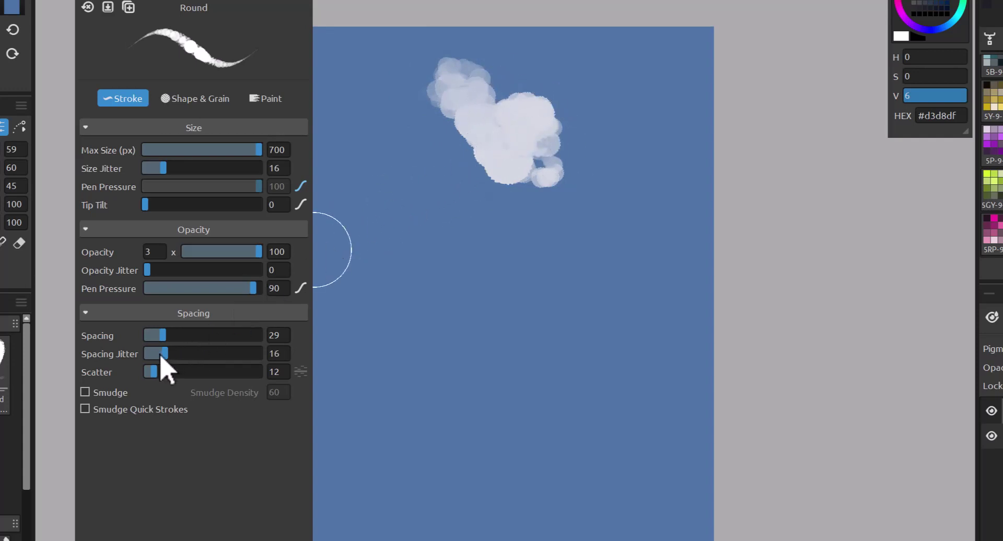
left_click_drag(165, 340, 175, 340)
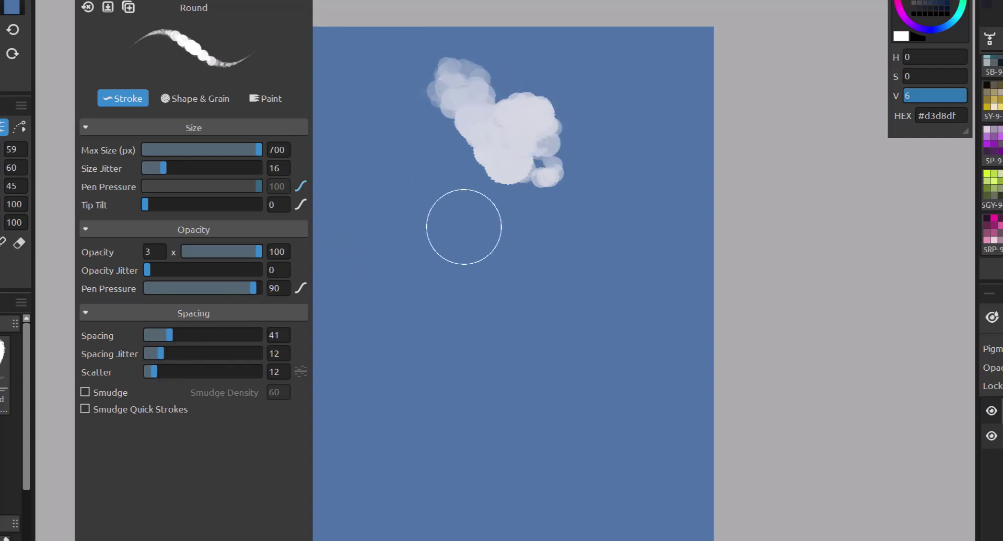
mouse_move(461, 226)
left_mouse_down()
mouse_move(474, 284)
mouse_move(453, 234)
mouse_move(459, 193)
mouse_move(421, 280)
left_mouse_up()
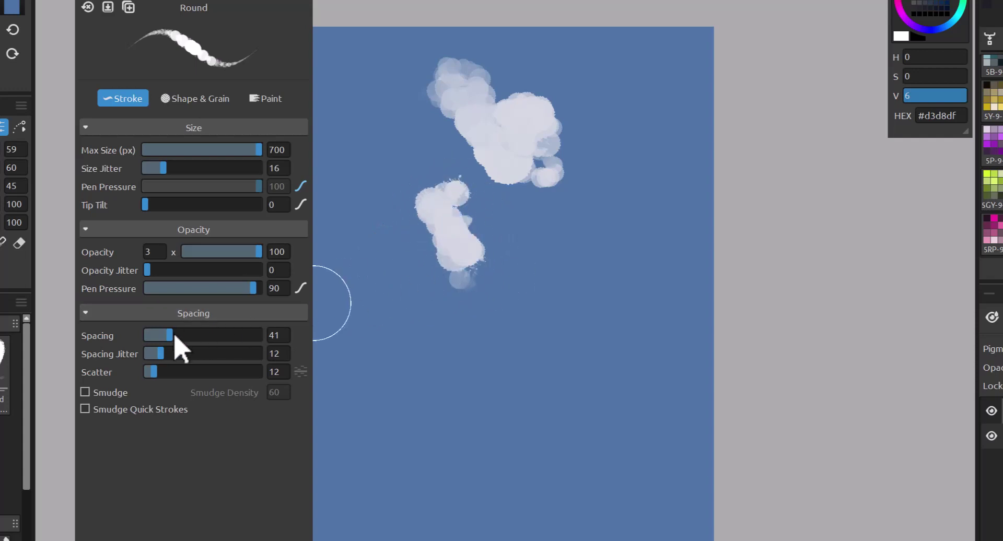
Step: Set the Spacing to 23, test it with a short stroke, and paint a wide cloud mass on the cleared layer
left_click_drag(174, 340, 158, 338)
left_click_drag(450, 314, 483, 343)
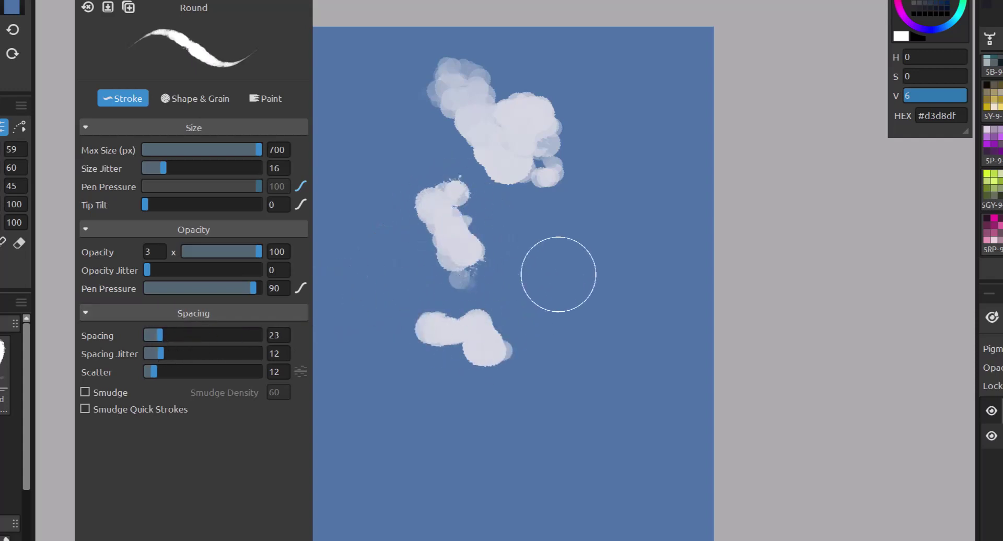
mouse_move(558, 273)
left_mouse_down()
mouse_move(547, 246)
mouse_move(620, 278)
mouse_move(653, 246)
left_mouse_up()
key("Delete")
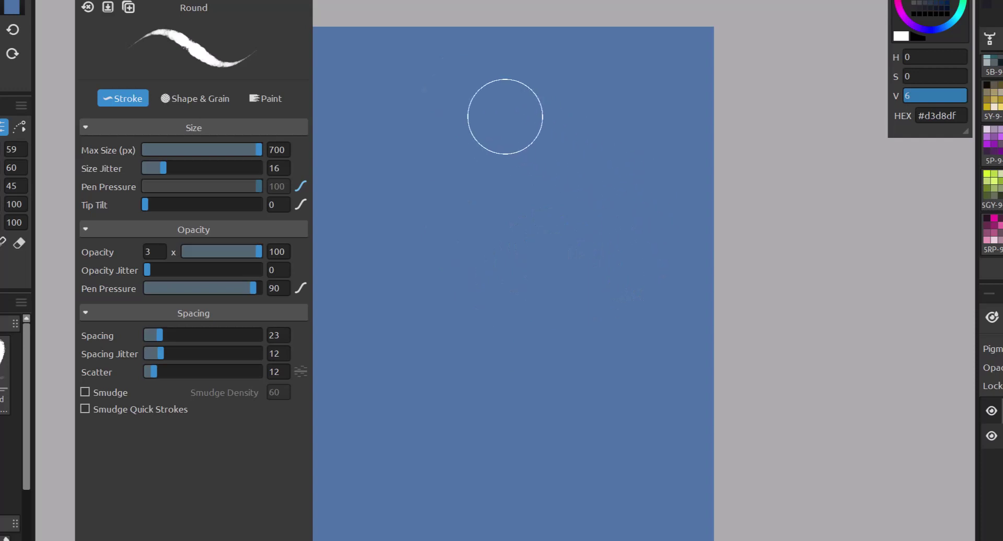
mouse_move(473, 107)
left_mouse_down()
mouse_move(504, 161)
mouse_move(439, 126)
mouse_move(432, 106)
mouse_move(451, 96)
mouse_move(499, 167)
mouse_move(493, 161)
mouse_move(562, 185)
mouse_move(501, 129)
mouse_move(524, 174)
mouse_move(568, 175)
mouse_move(517, 207)
mouse_move(542, 176)
mouse_move(529, 137)
mouse_move(525, 225)
mouse_move(608, 209)
mouse_move(547, 227)
mouse_move(522, 190)
mouse_move(515, 151)
mouse_move(439, 89)
mouse_move(395, 105)
mouse_move(459, 128)
mouse_move(510, 196)
mouse_move(443, 189)
mouse_move(478, 192)
mouse_move(392, 200)
mouse_move(441, 188)
mouse_move(479, 214)
mouse_move(523, 200)
mouse_move(524, 137)
mouse_move(548, 114)
mouse_move(518, 83)
mouse_move(569, 167)
mouse_move(599, 264)
mouse_move(612, 207)
mouse_move(601, 164)
mouse_move(551, 190)
mouse_move(548, 116)
mouse_move(403, 93)
mouse_move(390, 67)
mouse_move(436, 136)
mouse_move(427, 112)
mouse_move(368, 81)
mouse_move(405, 94)
mouse_move(461, 158)
mouse_move(443, 146)
mouse_move(461, 73)
left_mouse_up()
mouse_move(613, 207)
left_mouse_down()
mouse_move(662, 215)
mouse_move(589, 221)
left_mouse_up()
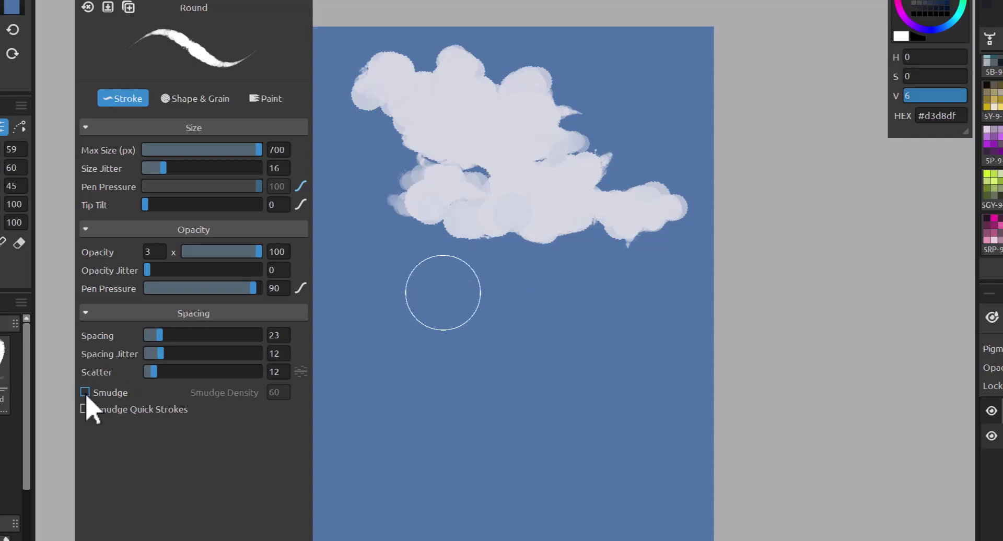
Step: Turn on Smudge, clear the layer and paint a wide flat-based cloud bank with a small cloud beneath it
left_click(85, 391)
mouse_move(546, 338)
left_mouse_down()
mouse_move(449, 322)
mouse_move(586, 397)
left_mouse_up()
key("Delete")
mouse_move(469, 142)
left_mouse_down()
mouse_move(436, 122)
mouse_move(488, 141)
mouse_move(459, 117)
mouse_move(506, 148)
mouse_move(555, 130)
mouse_move(585, 190)
mouse_move(410, 192)
mouse_move(455, 175)
mouse_move(584, 189)
mouse_move(553, 141)
mouse_move(420, 84)
mouse_move(419, 134)
mouse_move(594, 166)
mouse_move(589, 174)
mouse_move(600, 135)
mouse_move(546, 97)
mouse_move(522, 157)
mouse_move(547, 179)
mouse_move(571, 175)
mouse_move(512, 224)
mouse_move(354, 165)
mouse_move(535, 199)
mouse_move(622, 169)
mouse_move(587, 112)
mouse_move(639, 157)
mouse_move(603, 116)
mouse_move(621, 132)
mouse_move(613, 150)
mouse_move(676, 201)
mouse_move(461, 190)
mouse_move(371, 120)
mouse_move(360, 131)
left_mouse_up()
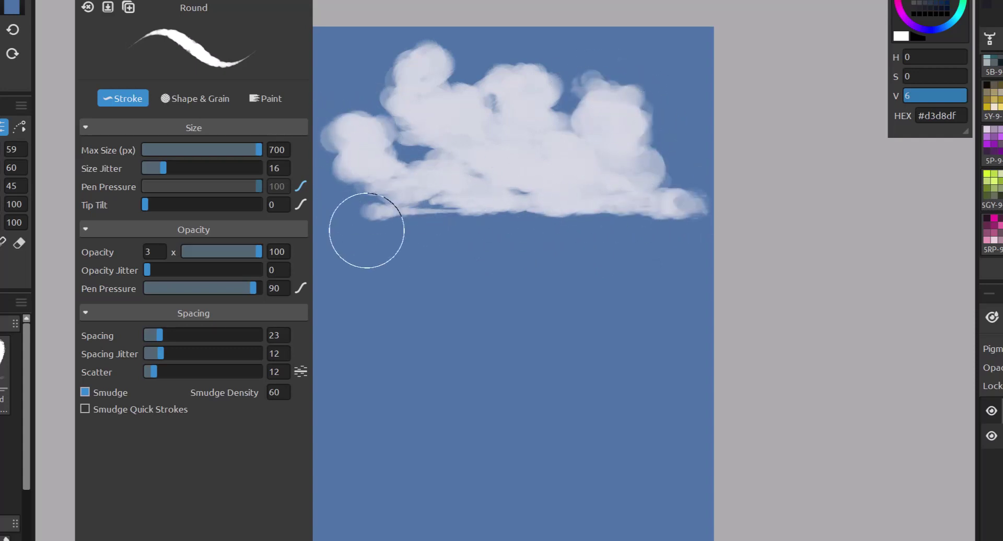
mouse_move(481, 314)
left_mouse_down()
mouse_move(463, 315)
mouse_move(418, 272)
left_mouse_up()
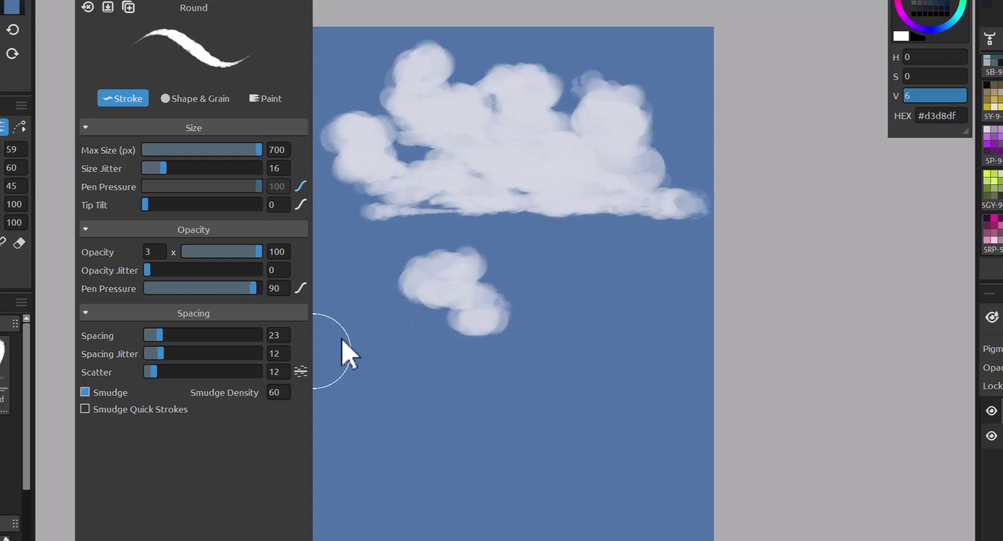
Step: Turn off Smudge and paint a white cloud column, overlaid with grey #8d96a3 strokes across the clouds' lower middle
left_click(118, 396)
mouse_move(605, 327)
left_mouse_down()
mouse_move(545, 313)
mouse_move(550, 285)
mouse_move(578, 293)
mouse_move(547, 286)
mouse_move(544, 257)
mouse_move(580, 288)
mouse_move(526, 209)
mouse_move(552, 243)
mouse_move(505, 213)
left_mouse_up()
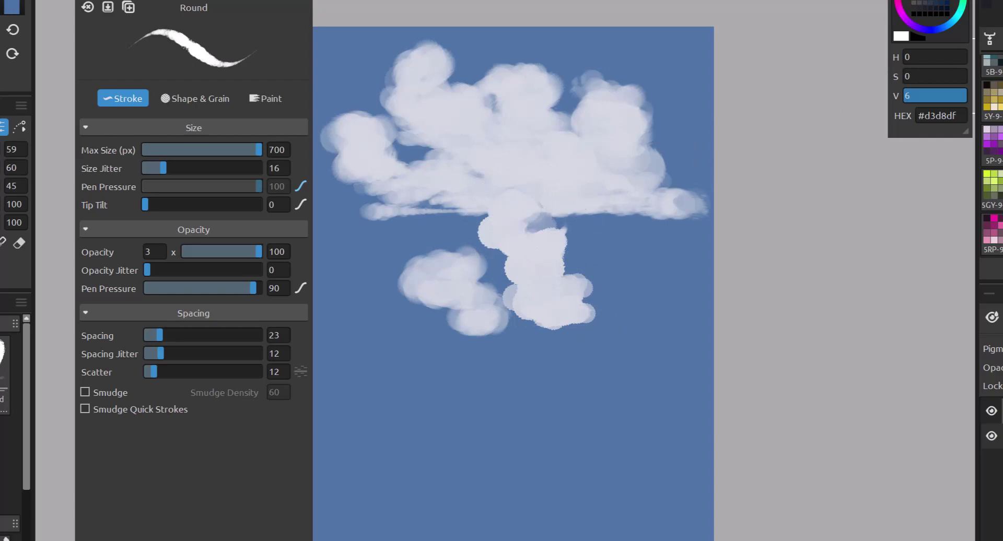
left_click(935, 11)
mouse_move(517, 263)
left_mouse_down()
mouse_move(482, 222)
mouse_move(497, 180)
mouse_move(519, 223)
mouse_move(498, 164)
left_mouse_up()
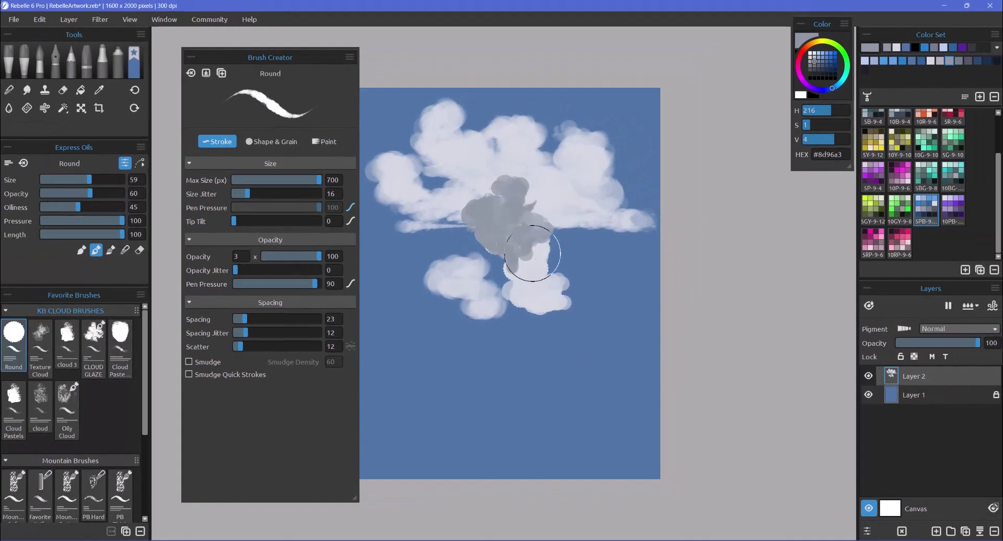
left_click_drag(532, 254, 546, 228)
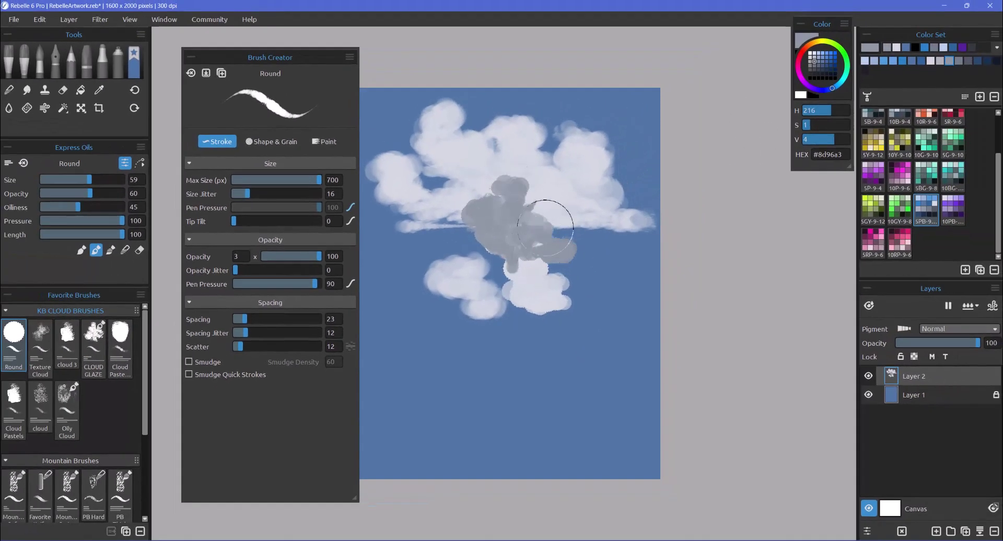
mouse_move(588, 259)
left_mouse_down()
mouse_move(594, 250)
mouse_move(450, 279)
left_mouse_up()
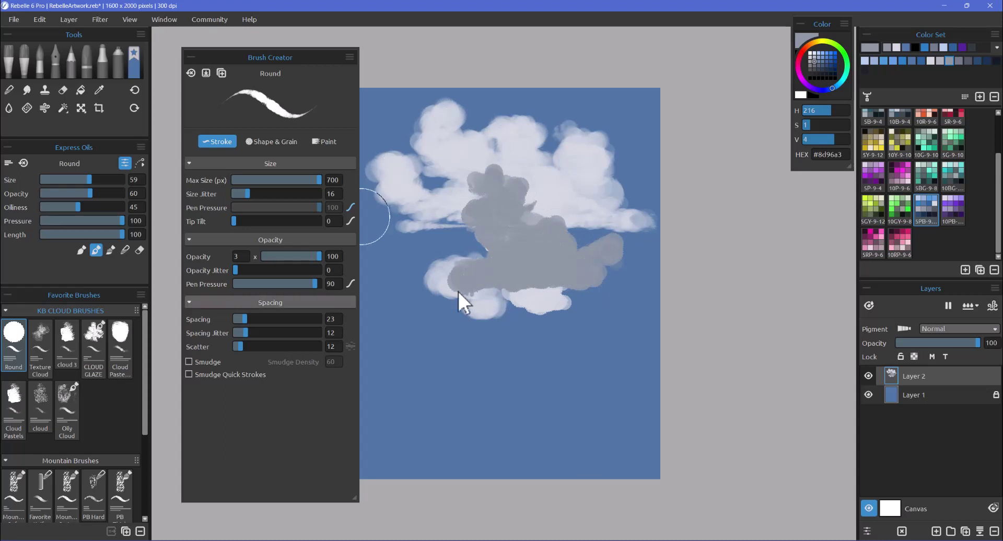
Step: Turn Smudge back on and paint grey strokes over and below the white clouds to test the blending
left_click(476, 127)
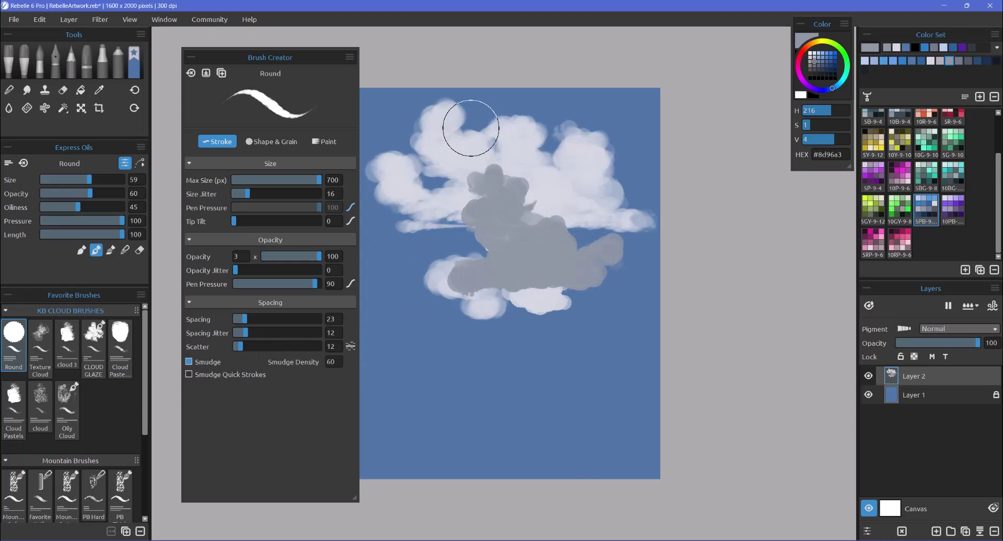
mouse_move(555, 314)
left_mouse_down()
mouse_move(559, 331)
mouse_move(517, 324)
left_mouse_up()
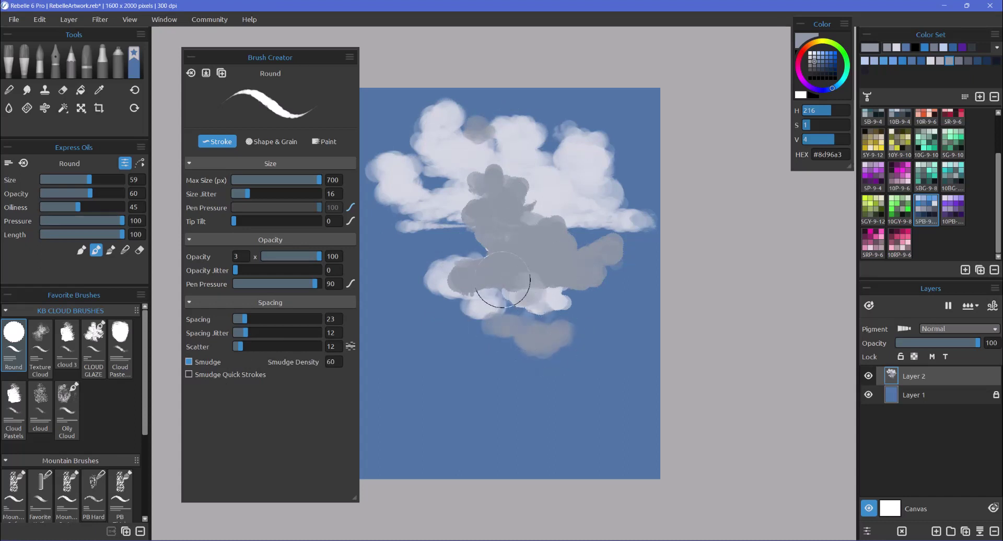
mouse_move(502, 279)
left_mouse_down()
mouse_move(613, 284)
mouse_move(565, 294)
left_mouse_up()
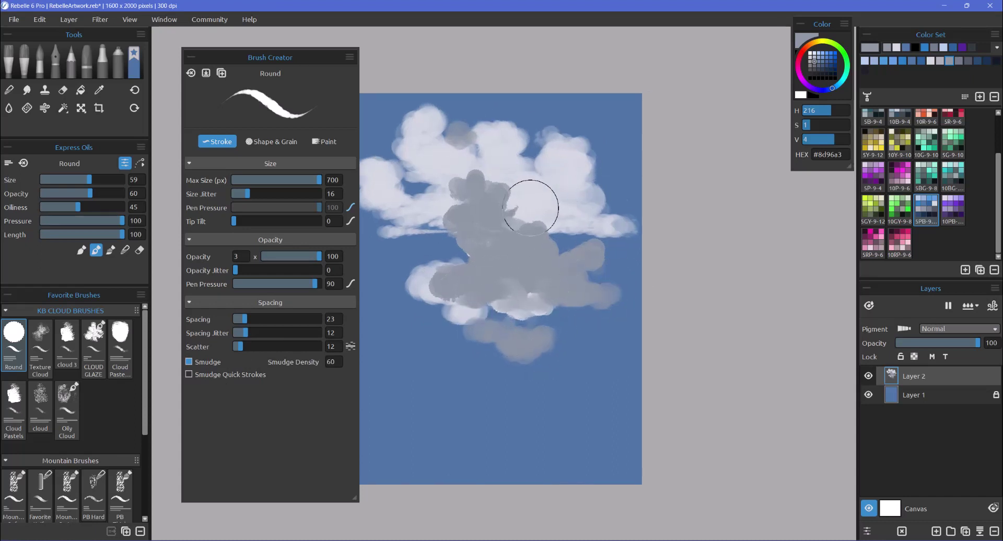
left_click_drag(530, 223, 600, 201)
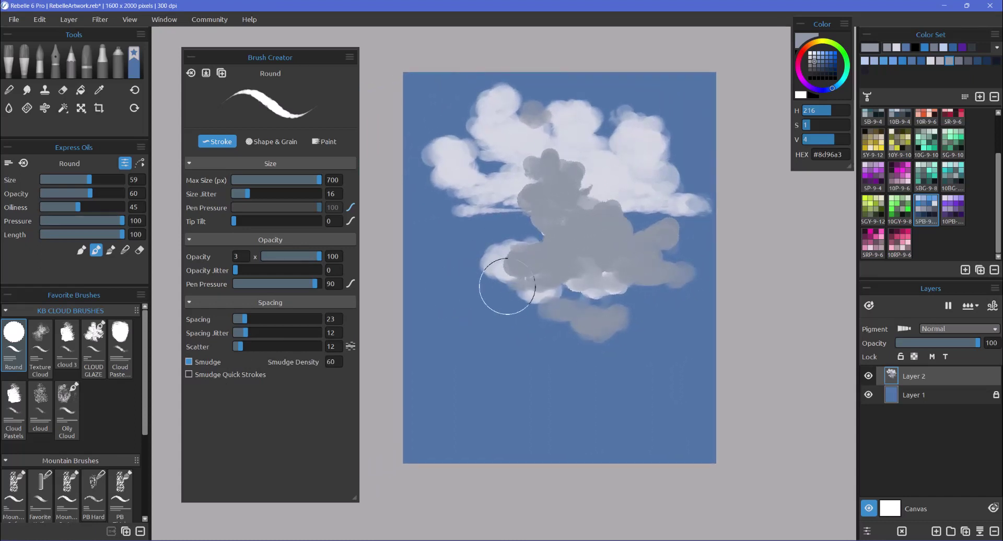
mouse_move(507, 286)
left_mouse_down()
mouse_move(452, 288)
mouse_move(475, 268)
left_mouse_up()
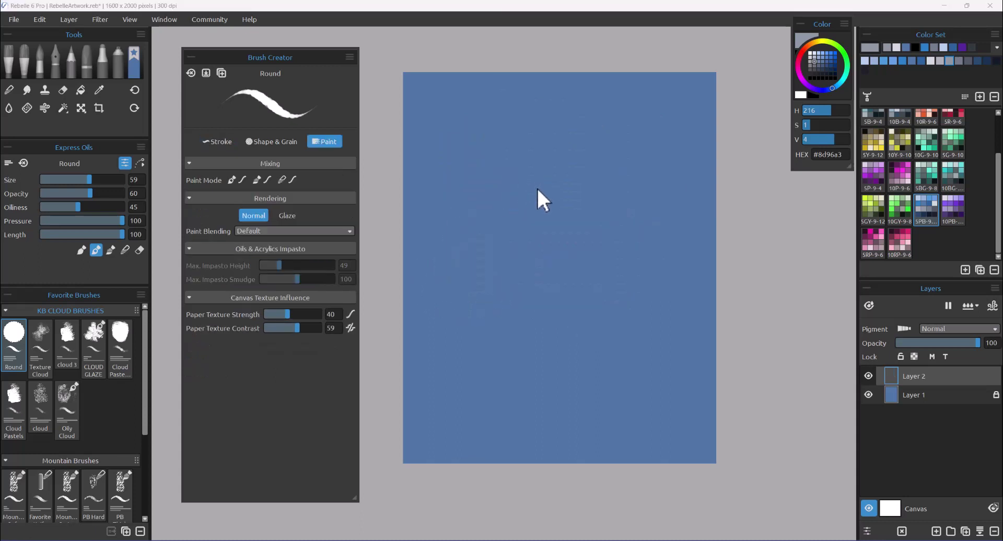
Step: In the Paint & Blend mode's pressure curve, remove the Blend curve's inner points and raise it to High at every pressure
left_click(539, 189)
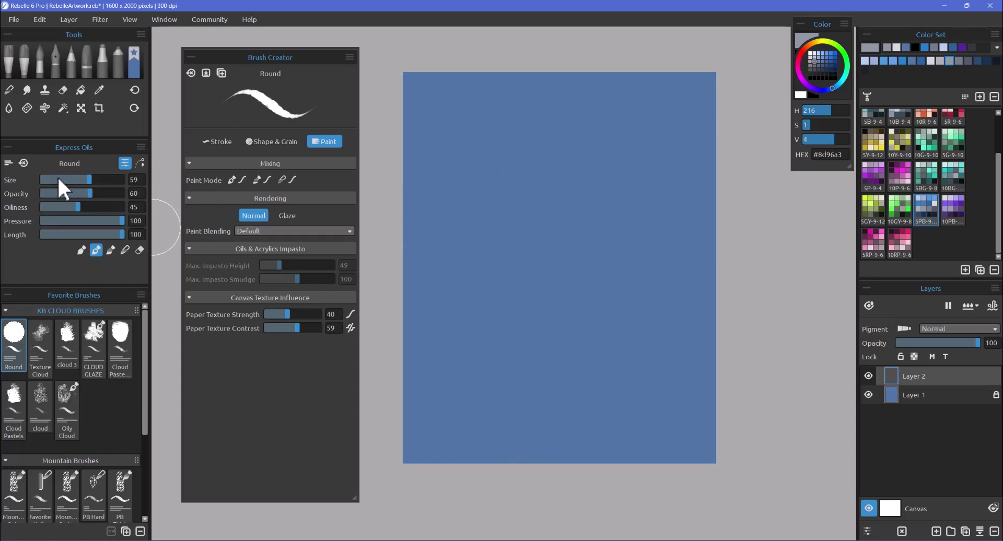
left_click(261, 181)
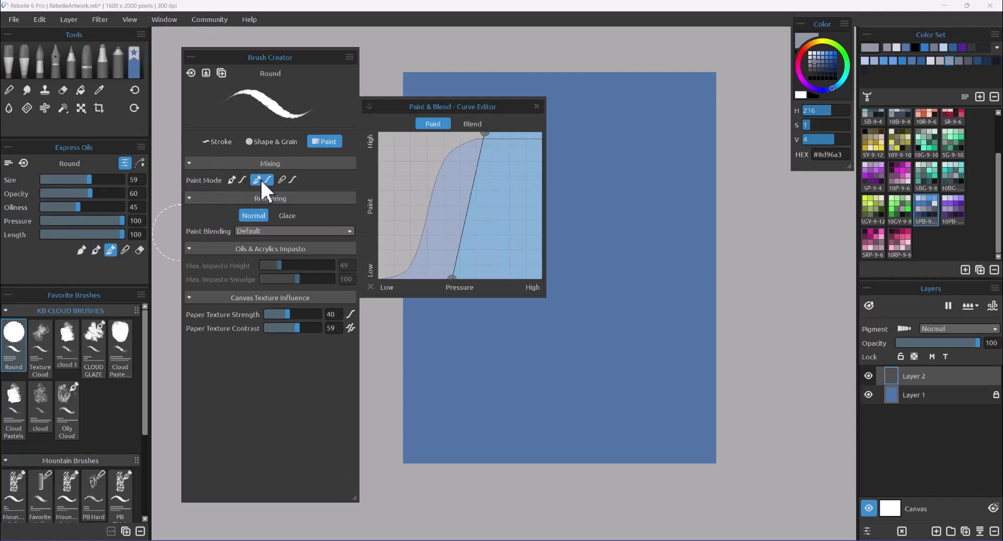
left_click(473, 124)
left_click(435, 125)
left_click(474, 125)
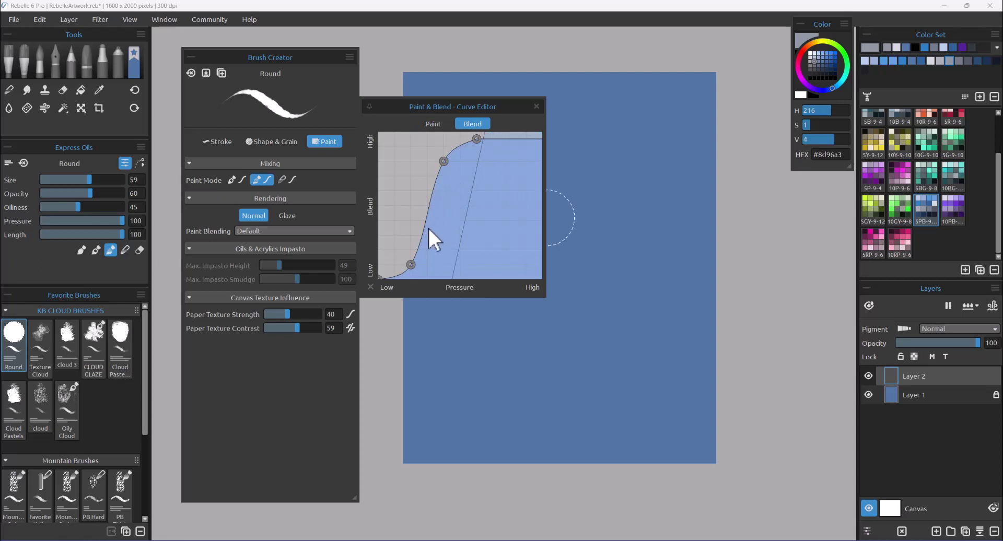
left_click_drag(411, 264, 393, 114)
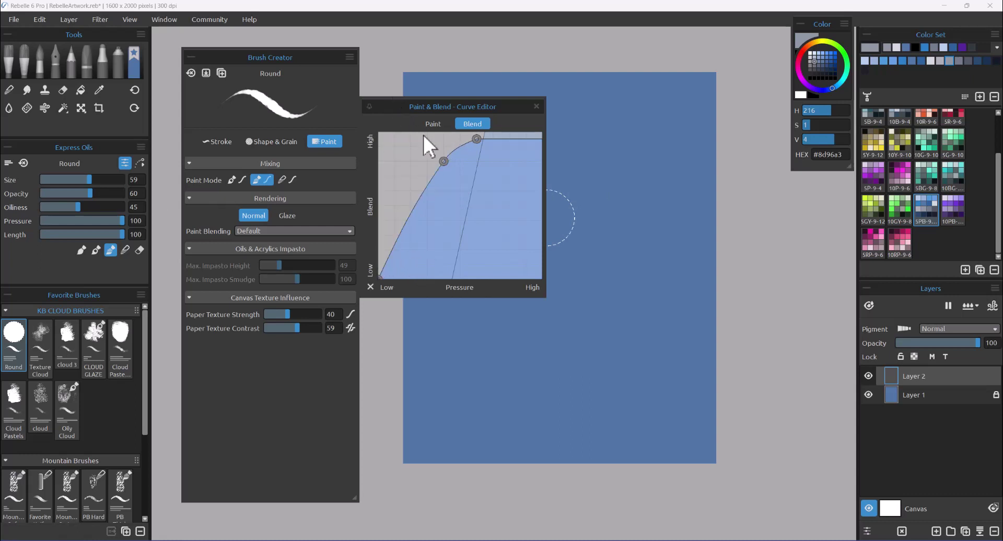
left_click_drag(442, 159, 431, 99)
left_click_drag(476, 138, 470, 81)
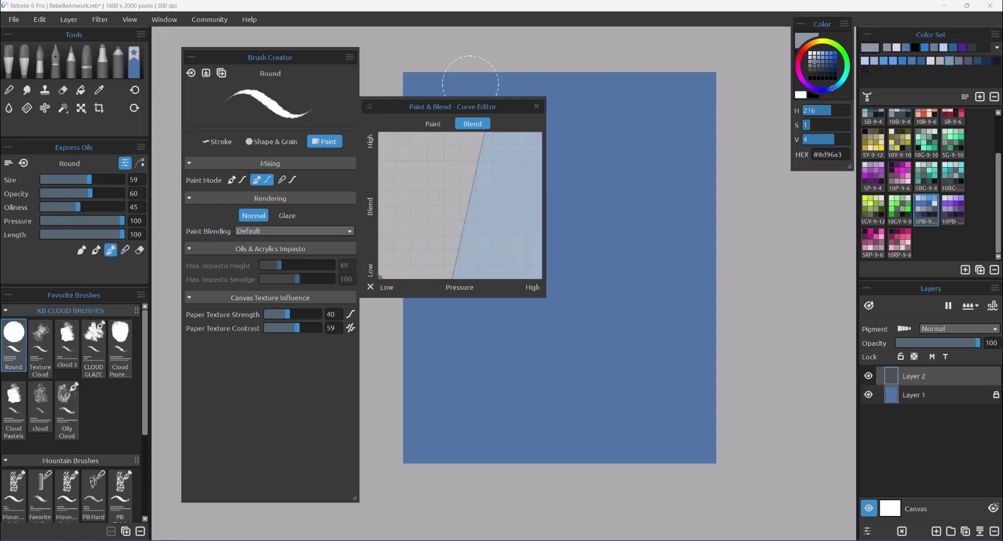
left_click_drag(381, 270, 384, 101)
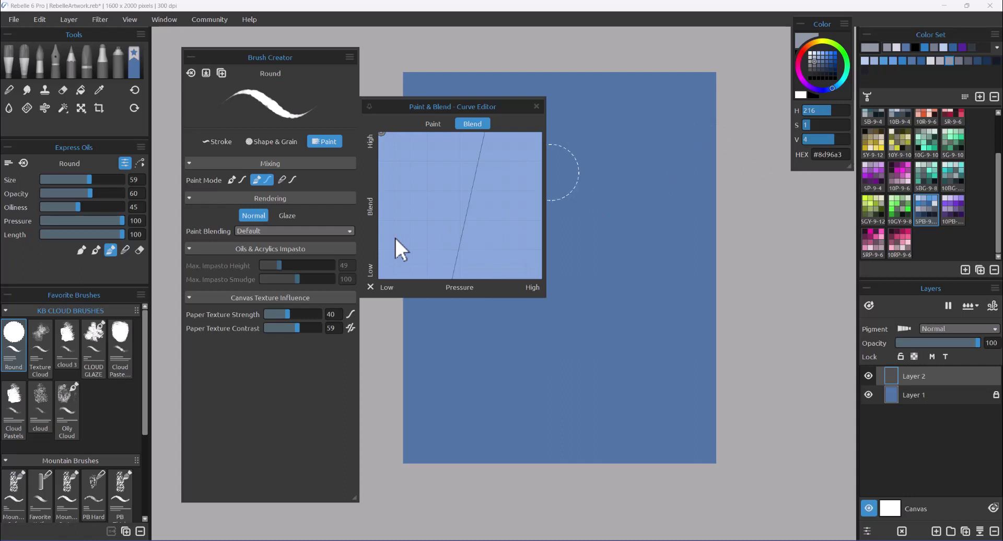
key("Escape")
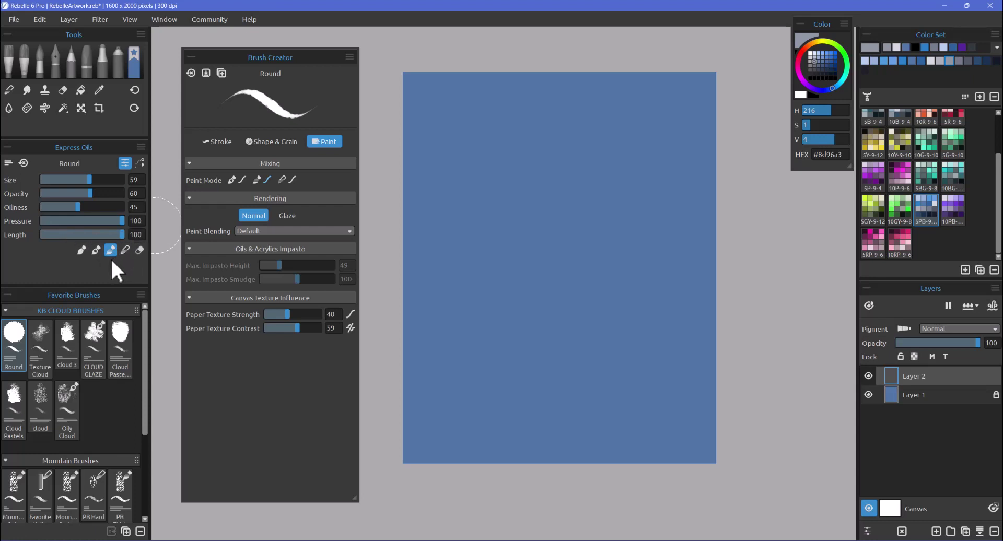
Step: Switch the brush to Paint mode and paint a soft grey test cloud in the canvas's upper half
left_click(81, 251)
left_click(125, 250)
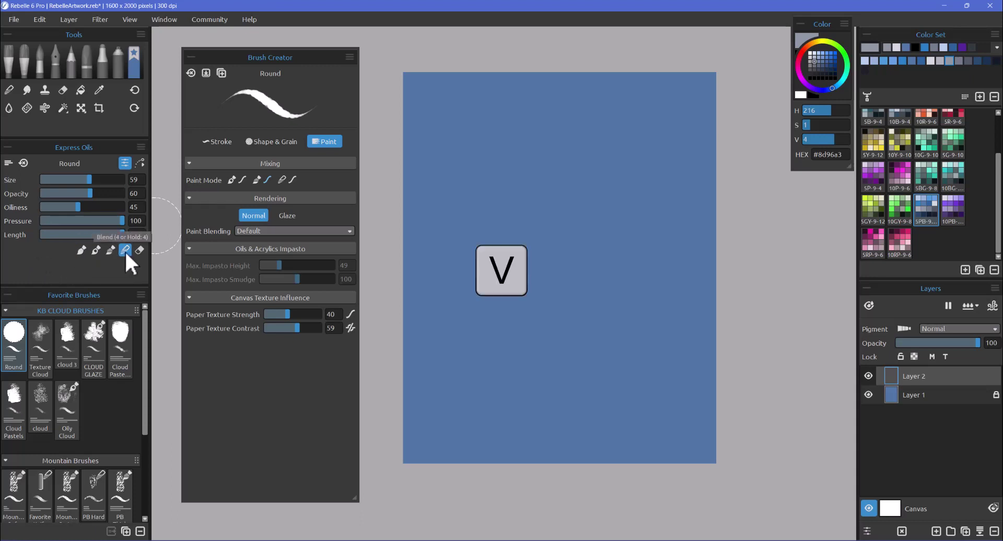
left_click(81, 251)
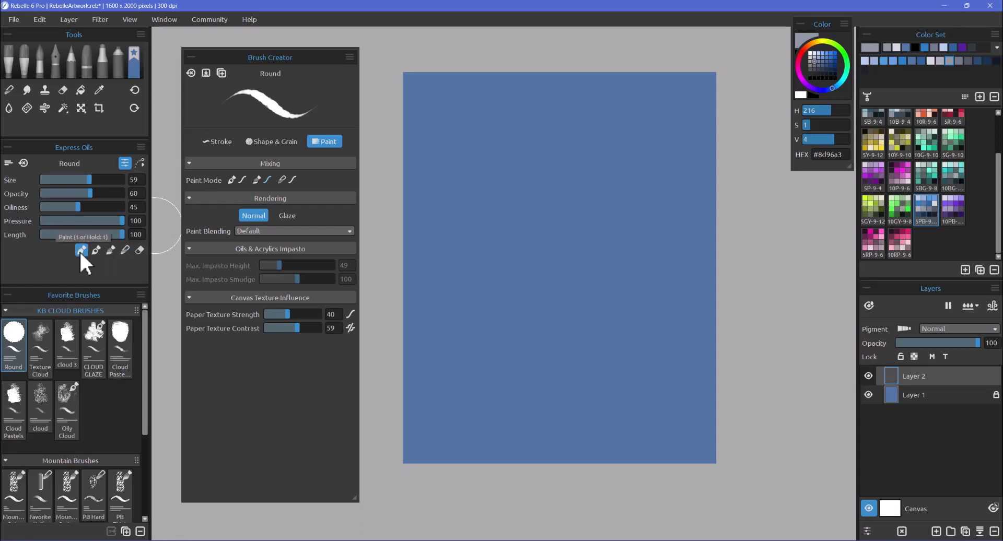
mouse_move(493, 180)
left_mouse_down()
mouse_move(488, 191)
mouse_move(501, 156)
mouse_move(511, 172)
mouse_move(473, 152)
mouse_move(515, 197)
mouse_move(557, 200)
mouse_move(567, 157)
mouse_move(540, 143)
mouse_move(557, 176)
mouse_move(600, 190)
mouse_move(531, 116)
mouse_move(622, 211)
mouse_move(580, 257)
mouse_move(604, 238)
mouse_move(578, 227)
left_mouse_up()
key("s")
key("b")
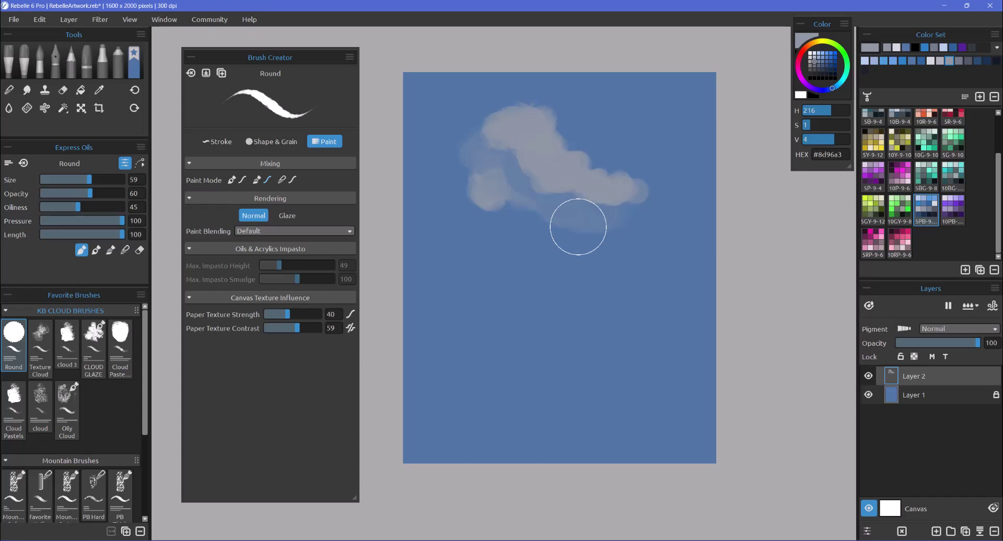
mouse_move(578, 226)
left_mouse_down()
mouse_move(487, 195)
mouse_move(512, 167)
mouse_move(506, 181)
mouse_move(540, 179)
mouse_move(462, 175)
mouse_move(596, 170)
mouse_move(620, 177)
mouse_move(466, 184)
mouse_move(554, 174)
mouse_move(619, 184)
left_mouse_up()
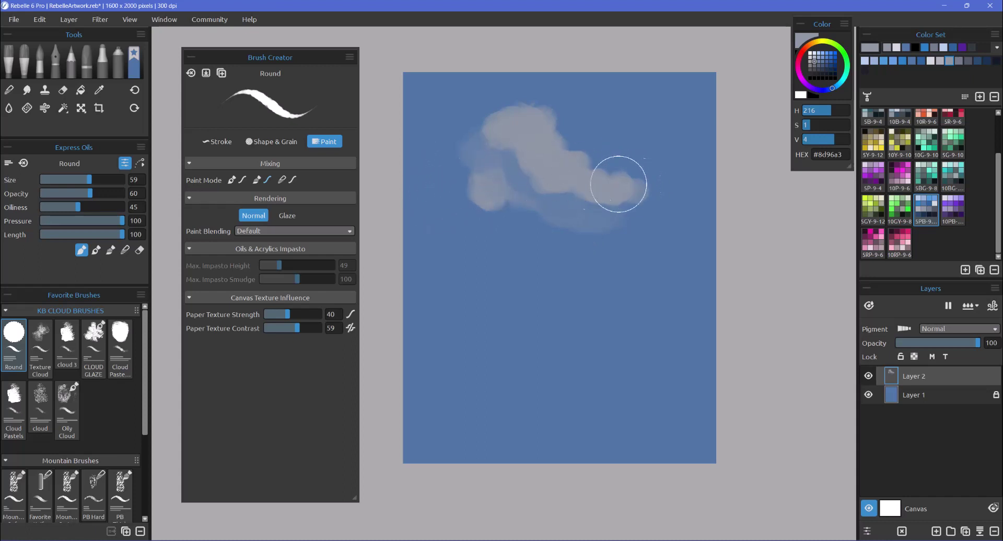
Step: Switch to Paint and Blend mode, clear the layer and paint a billowing cloud bank in #d3d8df across the canvas's upper part
left_click(110, 250)
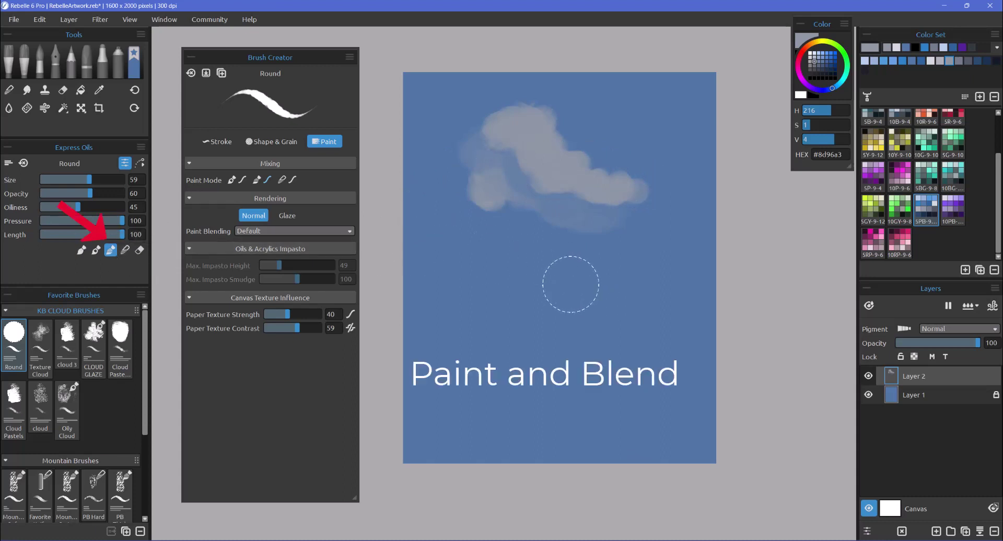
key("Delete")
left_click(930, 61)
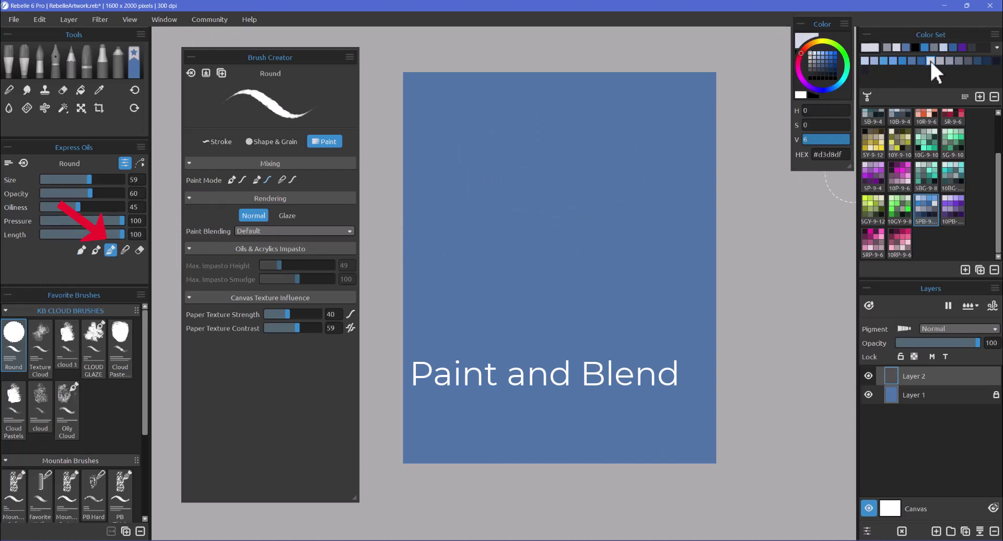
mouse_move(497, 141)
left_mouse_down()
mouse_move(516, 158)
mouse_move(489, 131)
mouse_move(500, 135)
mouse_move(493, 160)
mouse_move(496, 138)
mouse_move(524, 165)
mouse_move(514, 170)
mouse_move(557, 195)
mouse_move(520, 178)
mouse_move(566, 191)
mouse_move(559, 199)
mouse_move(524, 182)
mouse_move(601, 199)
mouse_move(568, 183)
mouse_move(567, 169)
mouse_move(617, 195)
mouse_move(566, 185)
left_mouse_up()
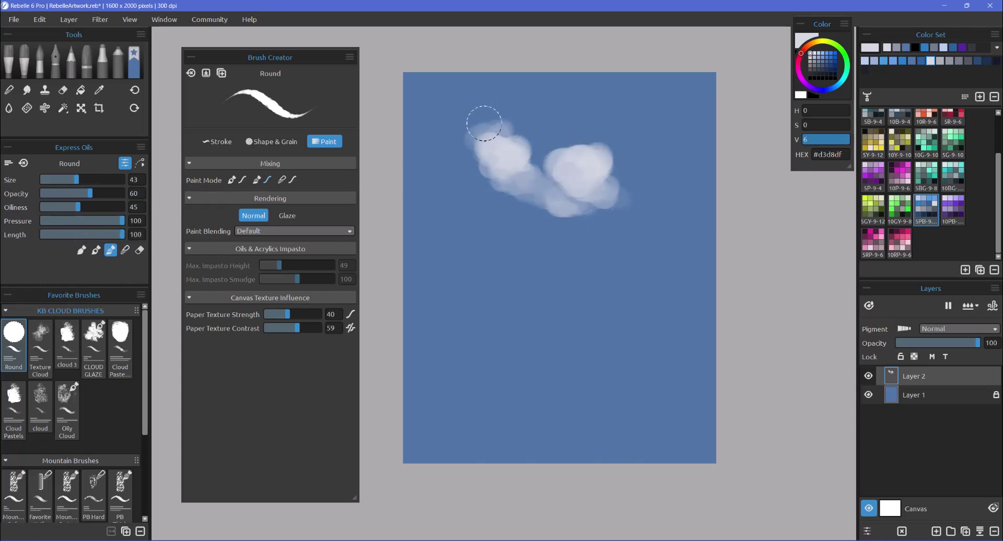
mouse_move(484, 123)
left_mouse_down()
mouse_move(464, 134)
mouse_move(492, 124)
mouse_move(469, 112)
mouse_move(483, 119)
mouse_move(501, 167)
mouse_move(524, 179)
mouse_move(501, 189)
mouse_move(531, 196)
mouse_move(461, 198)
mouse_move(502, 193)
left_mouse_up()
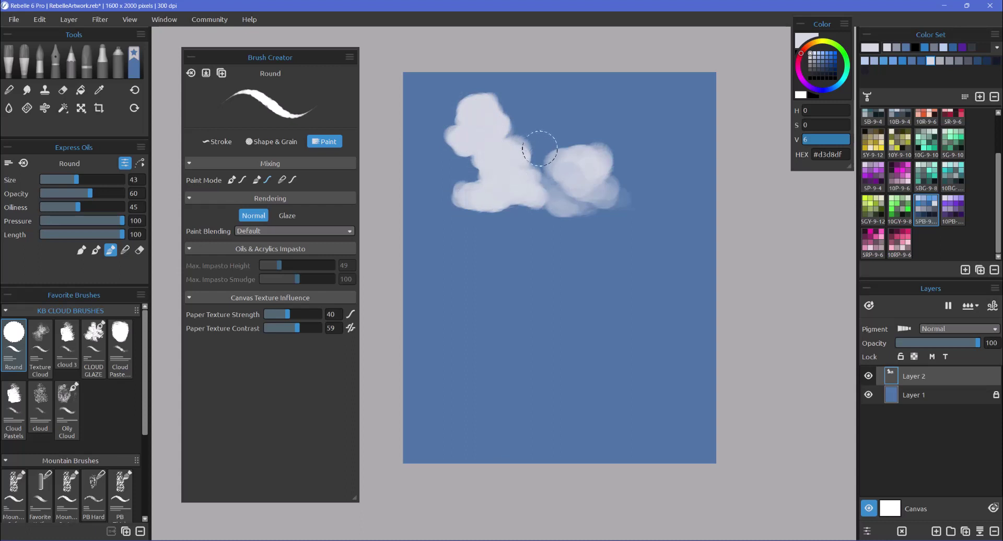
mouse_move(540, 148)
left_mouse_down()
mouse_move(518, 156)
mouse_move(524, 138)
mouse_move(517, 128)
mouse_move(511, 138)
mouse_move(510, 116)
mouse_move(501, 148)
mouse_move(510, 121)
mouse_move(496, 103)
mouse_move(589, 162)
mouse_move(544, 161)
mouse_move(576, 176)
mouse_move(586, 129)
mouse_move(577, 139)
mouse_move(610, 151)
mouse_move(600, 168)
mouse_move(624, 186)
mouse_move(606, 195)
mouse_move(607, 155)
mouse_move(589, 124)
mouse_move(576, 188)
mouse_move(611, 196)
mouse_move(605, 150)
mouse_move(597, 188)
mouse_move(557, 175)
mouse_move(493, 201)
mouse_move(514, 202)
mouse_move(478, 193)
mouse_move(482, 141)
mouse_move(524, 135)
mouse_move(517, 121)
mouse_move(512, 128)
mouse_move(475, 104)
mouse_move(545, 150)
mouse_move(490, 154)
mouse_move(620, 180)
mouse_move(636, 200)
mouse_move(667, 192)
mouse_move(649, 169)
mouse_move(655, 189)
mouse_move(599, 236)
mouse_move(548, 210)
mouse_move(601, 225)
mouse_move(563, 186)
mouse_move(621, 224)
mouse_move(578, 204)
mouse_move(651, 222)
mouse_move(527, 242)
mouse_move(538, 226)
mouse_move(638, 191)
mouse_move(651, 206)
mouse_move(668, 175)
mouse_move(645, 202)
mouse_move(682, 190)
mouse_move(654, 179)
mouse_move(666, 180)
mouse_move(666, 157)
mouse_move(587, 123)
mouse_move(604, 157)
left_mouse_up()
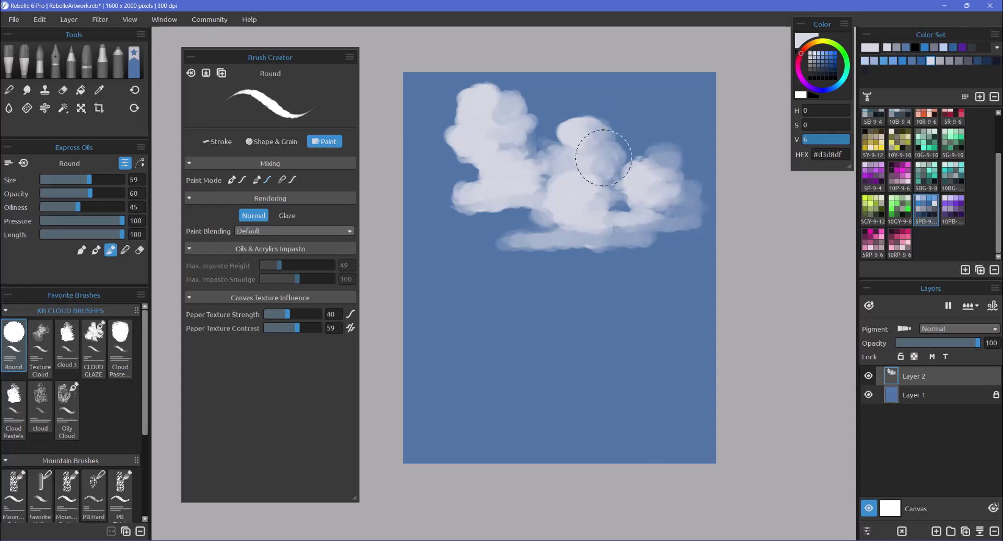
Step: Reduce the brush size to 32 and build up the cloud bank's towers, side puffs and wispy base
mouse_move(514, 108)
left_mouse_down()
mouse_move(497, 128)
mouse_move(474, 120)
left_mouse_up()
key("shift")
mouse_move(628, 129)
left_mouse_down()
mouse_move(571, 123)
mouse_move(568, 105)
mouse_move(574, 116)
mouse_move(555, 112)
mouse_move(562, 106)
mouse_move(592, 123)
mouse_move(601, 114)
mouse_move(591, 123)
mouse_move(591, 100)
mouse_move(582, 109)
mouse_move(577, 96)
mouse_move(580, 114)
mouse_move(570, 97)
mouse_move(595, 121)
mouse_move(573, 117)
mouse_move(567, 99)
mouse_move(599, 119)
mouse_move(589, 131)
mouse_move(612, 144)
mouse_move(608, 170)
mouse_move(531, 129)
mouse_move(532, 143)
mouse_move(499, 148)
mouse_move(530, 133)
mouse_move(507, 147)
mouse_move(535, 149)
mouse_move(534, 163)
mouse_move(460, 165)
left_mouse_up()
key("shift")
mouse_move(631, 211)
left_mouse_down()
mouse_move(656, 199)
mouse_move(645, 168)
mouse_move(655, 155)
mouse_move(680, 190)
left_mouse_up()
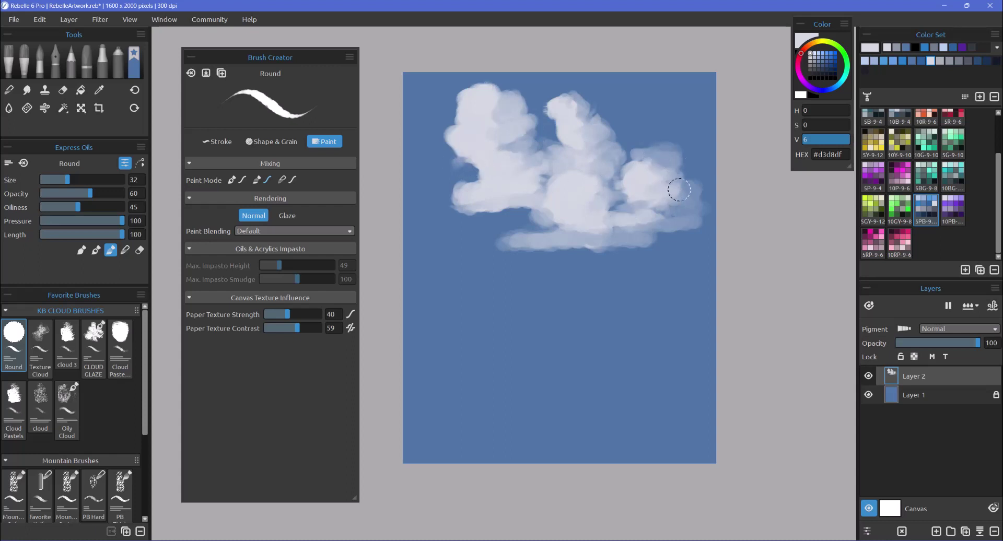
mouse_move(518, 239)
left_mouse_down()
mouse_move(675, 240)
mouse_move(568, 233)
mouse_move(588, 227)
mouse_move(504, 244)
mouse_move(580, 235)
mouse_move(535, 234)
left_mouse_up()
mouse_move(503, 208)
left_mouse_down()
mouse_move(437, 209)
mouse_move(459, 201)
left_mouse_up()
left_click_drag(481, 160, 456, 161)
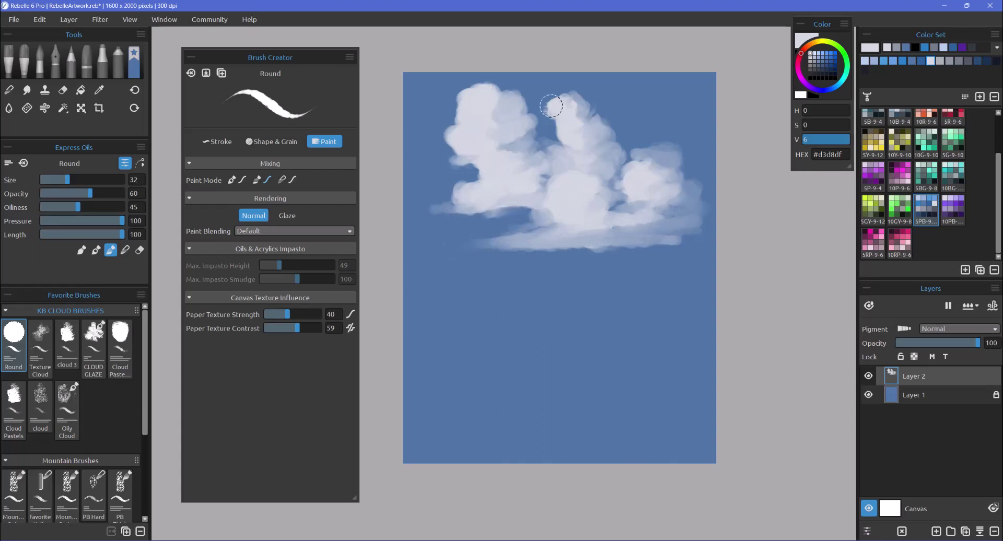
Step: Refine the cloud bank's tower tops and the puffs at its right side with size 32 strokes
mouse_move(552, 106)
left_mouse_down()
mouse_move(574, 99)
mouse_move(556, 94)
mouse_move(557, 118)
left_mouse_up()
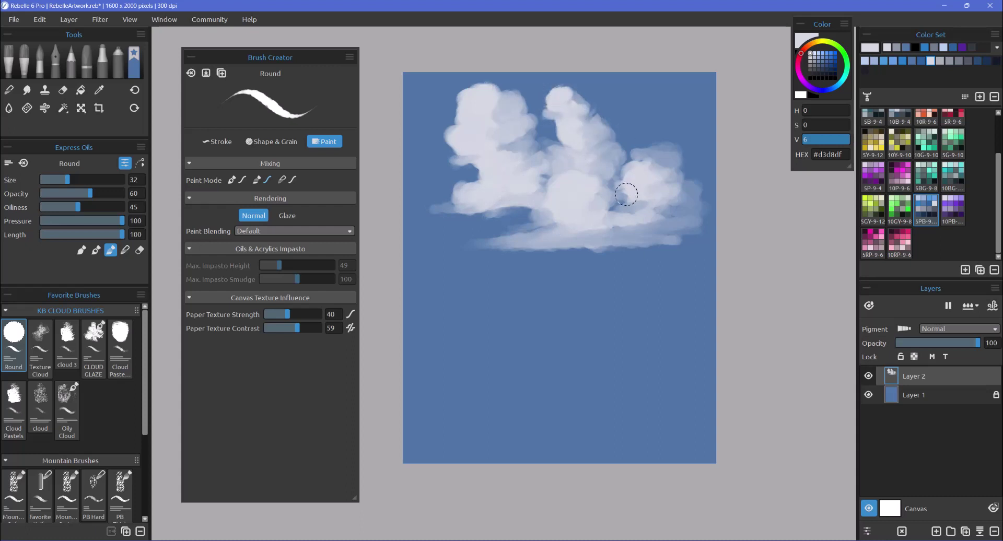
left_click_drag(661, 198, 637, 212)
left_click_drag(495, 95, 487, 89)
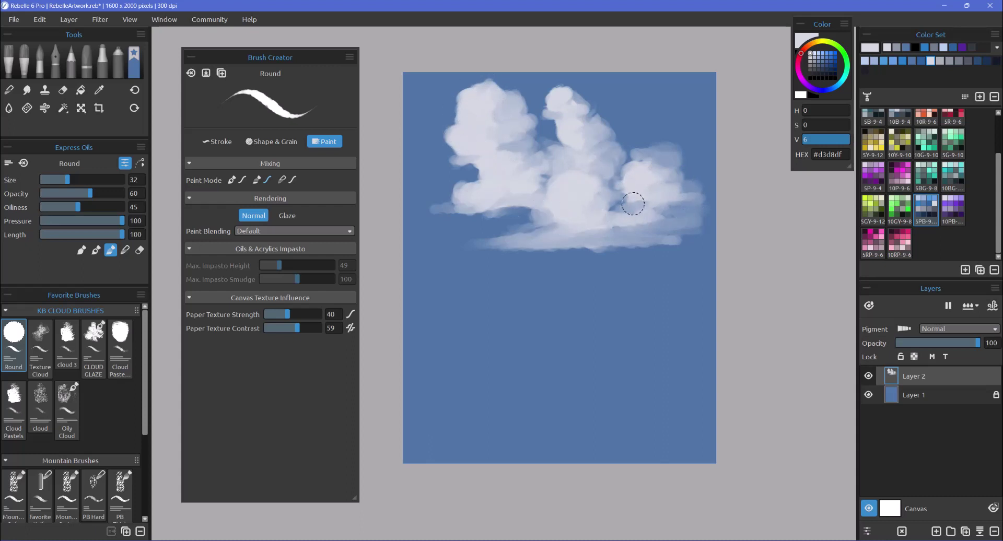
left_click_drag(633, 204, 655, 194)
Step: Turn off Smudge in the Round brush's stroke settings and paint a small test puff below the cloud bank
left_click(219, 141)
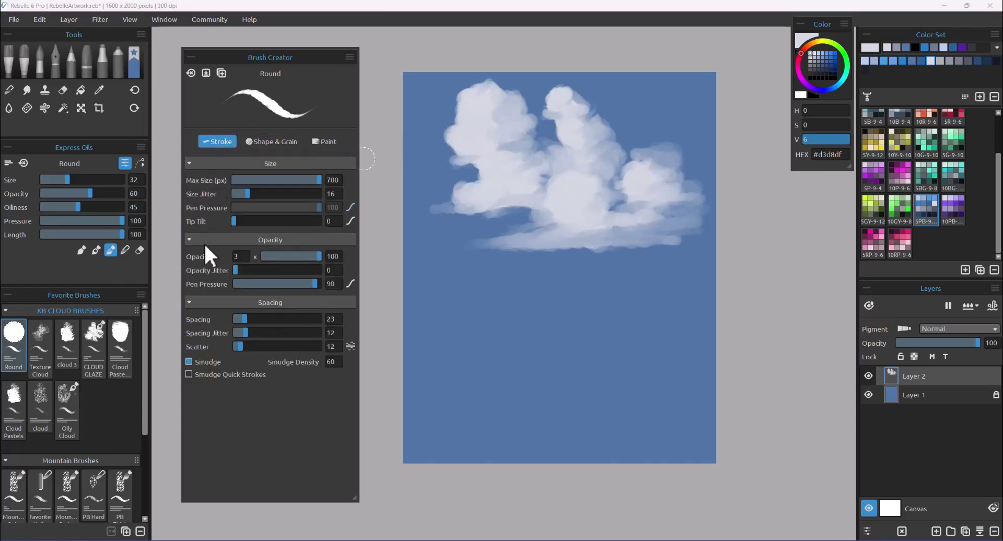
left_click(189, 362)
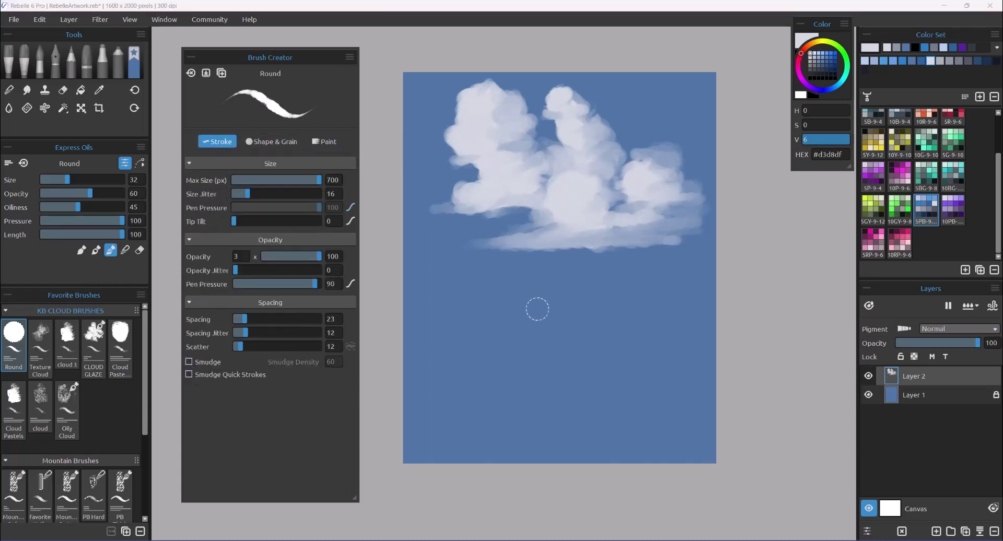
mouse_move(537, 318)
left_mouse_down()
mouse_move(521, 283)
mouse_move(538, 312)
left_mouse_up()
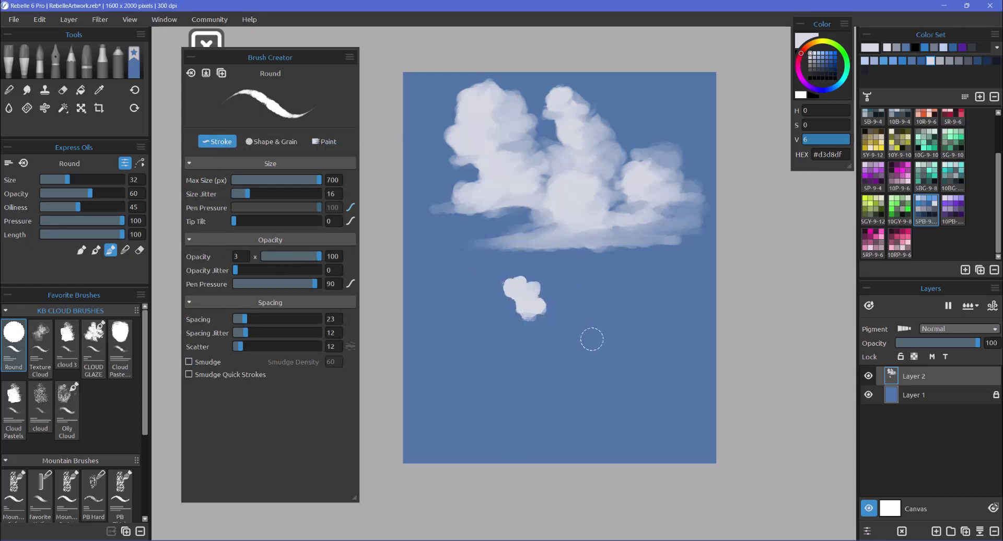
Step: Clear the layer and paint a new puffy cloud at brush size 47, with soft, blended puffs along its right side
key("Delete")
mouse_move(530, 141)
left_mouse_down()
mouse_move(544, 125)
mouse_move(539, 153)
mouse_move(559, 163)
mouse_move(531, 155)
mouse_move(519, 166)
mouse_move(545, 176)
mouse_move(519, 174)
mouse_move(539, 183)
mouse_move(507, 168)
mouse_move(503, 147)
mouse_move(509, 157)
mouse_move(474, 140)
mouse_move(481, 129)
mouse_move(493, 150)
mouse_move(475, 144)
mouse_move(498, 168)
mouse_move(560, 171)
mouse_move(504, 112)
mouse_move(528, 95)
mouse_move(541, 110)
mouse_move(542, 149)
mouse_move(587, 167)
mouse_move(610, 157)
mouse_move(564, 154)
mouse_move(579, 136)
mouse_move(562, 134)
mouse_move(566, 116)
mouse_move(559, 139)
mouse_move(597, 158)
mouse_move(636, 186)
left_mouse_up()
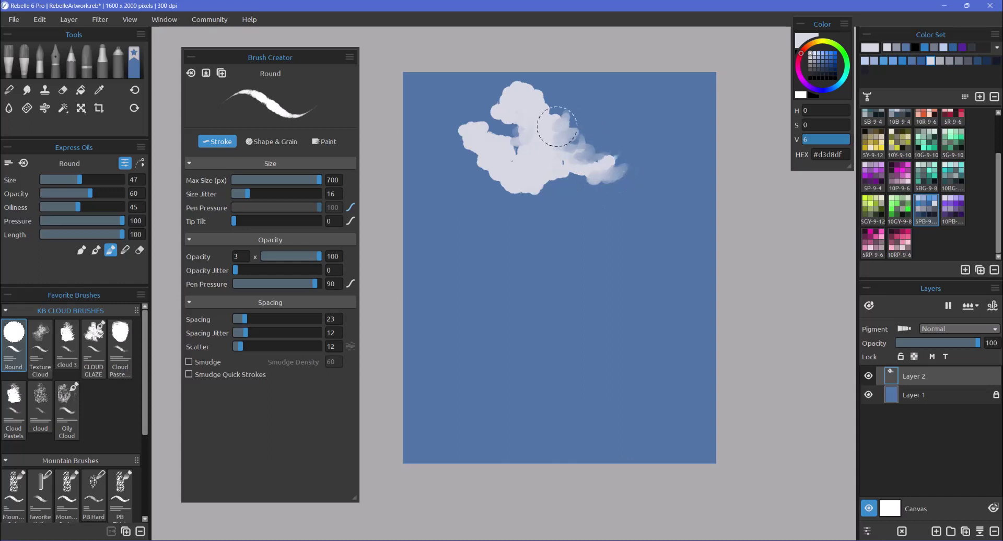
mouse_move(558, 127)
left_mouse_down()
mouse_move(540, 113)
mouse_move(545, 91)
mouse_move(559, 102)
mouse_move(537, 88)
mouse_move(532, 105)
mouse_move(543, 89)
mouse_move(559, 144)
mouse_move(593, 151)
mouse_move(576, 171)
mouse_move(588, 179)
mouse_move(615, 170)
mouse_move(573, 187)
mouse_move(523, 125)
left_mouse_up()
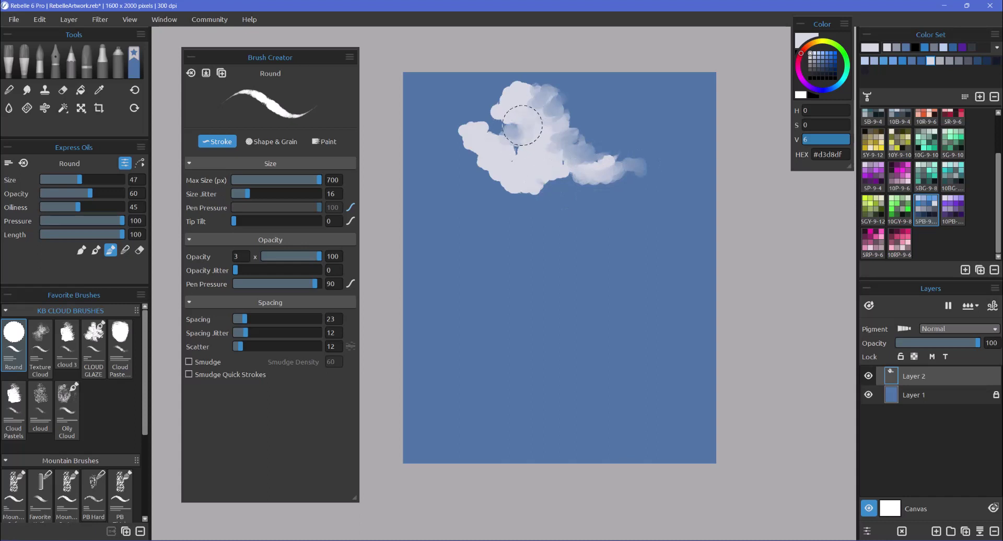
left_click_drag(566, 186, 542, 195)
Step: Set the brush size to 38 and soften the edge of the new cloud's upper right side
scroll(763, 193, "up", 1)
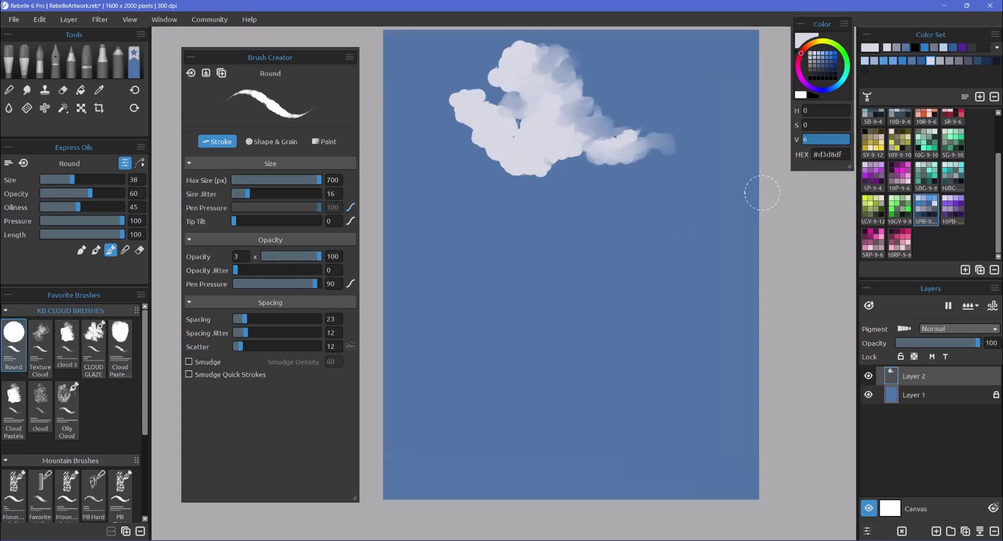
left_click_drag(622, 276, 583, 331)
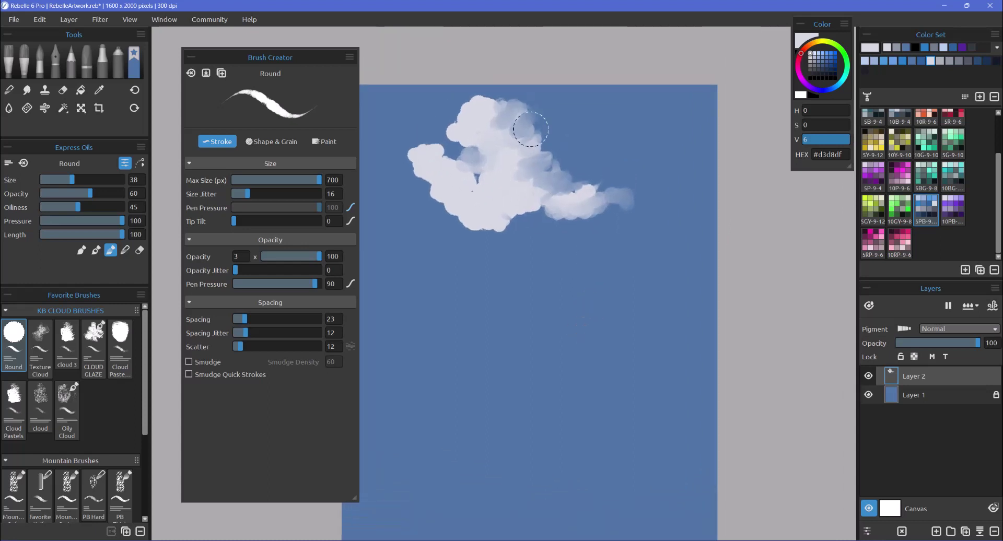
left_click_drag(517, 124, 530, 143)
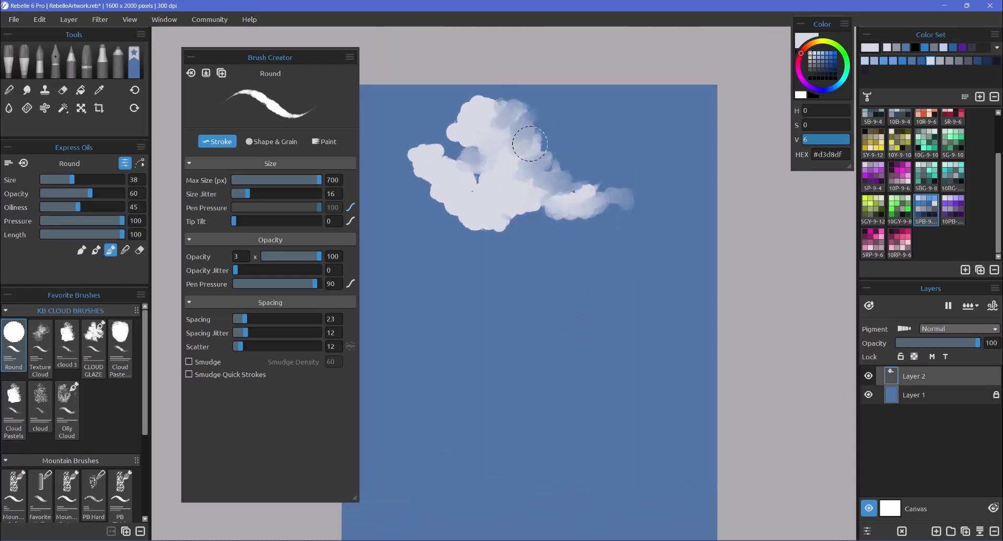
Step: Sample the cloud's light colour and paint a second cloud group with a tower and wispy base below it
left_click(497, 209, "alt")
mouse_move(572, 327)
left_mouse_down()
mouse_move(535, 264)
mouse_move(554, 261)
mouse_move(571, 311)
mouse_move(533, 341)
mouse_move(507, 342)
mouse_move(565, 348)
mouse_move(533, 324)
mouse_move(560, 317)
mouse_move(538, 248)
mouse_move(550, 256)
mouse_move(554, 300)
mouse_move(591, 332)
mouse_move(463, 358)
mouse_move(544, 362)
mouse_move(526, 361)
mouse_move(612, 343)
mouse_move(586, 339)
mouse_move(610, 329)
mouse_move(594, 324)
mouse_move(610, 312)
mouse_move(602, 300)
mouse_move(585, 310)
mouse_move(603, 286)
mouse_move(560, 290)
mouse_move(587, 274)
mouse_move(574, 271)
mouse_move(572, 258)
mouse_move(565, 280)
mouse_move(559, 256)
mouse_move(586, 288)
mouse_move(523, 288)
mouse_move(611, 319)
mouse_move(583, 344)
mouse_move(515, 357)
mouse_move(501, 344)
mouse_move(528, 313)
mouse_move(511, 336)
mouse_move(522, 348)
mouse_move(601, 346)
mouse_move(585, 298)
left_mouse_up()
mouse_move(576, 260)
left_mouse_down()
mouse_move(562, 238)
mouse_move(573, 281)
mouse_move(558, 260)
mouse_move(561, 269)
mouse_move(604, 310)
mouse_move(589, 336)
mouse_move(605, 326)
mouse_move(588, 313)
mouse_move(611, 343)
mouse_move(654, 337)
mouse_move(603, 338)
mouse_move(632, 339)
mouse_move(594, 350)
mouse_move(601, 332)
mouse_move(619, 327)
mouse_move(598, 311)
mouse_move(556, 350)
left_mouse_up()
mouse_move(486, 303)
left_mouse_down()
mouse_move(431, 334)
mouse_move(480, 311)
mouse_move(494, 322)
mouse_move(497, 303)
mouse_move(509, 310)
mouse_move(488, 316)
mouse_move(511, 323)
mouse_move(525, 311)
mouse_move(593, 308)
mouse_move(587, 296)
mouse_move(590, 307)
mouse_move(545, 310)
mouse_move(634, 307)
left_mouse_up()
mouse_move(538, 307)
left_mouse_down()
mouse_move(651, 325)
mouse_move(600, 353)
mouse_move(429, 363)
mouse_move(599, 341)
mouse_move(607, 321)
mouse_move(542, 351)
mouse_move(509, 317)
mouse_move(480, 317)
mouse_move(484, 297)
mouse_move(490, 308)
mouse_move(417, 298)
mouse_move(420, 278)
mouse_move(426, 307)
mouse_move(423, 285)
mouse_move(455, 302)
mouse_move(455, 313)
mouse_move(415, 274)
mouse_move(425, 266)
mouse_move(438, 283)
mouse_move(458, 276)
mouse_move(482, 303)
mouse_move(552, 276)
mouse_move(533, 243)
mouse_move(537, 278)
mouse_move(555, 298)
mouse_move(597, 303)
mouse_move(529, 246)
mouse_move(540, 248)
mouse_move(529, 256)
mouse_move(533, 237)
mouse_move(521, 259)
left_mouse_up()
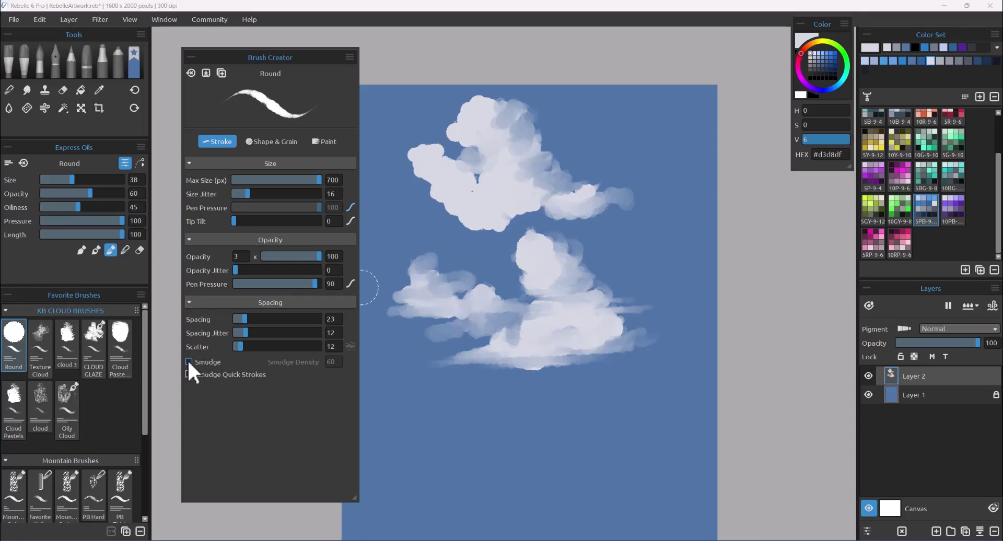
Step: Turn Smudge on, extend the upper cloud sideways with a wispy base, and soften the lower cloud's edges
left_click(189, 361)
mouse_move(619, 246)
left_mouse_down()
mouse_move(622, 214)
mouse_move(602, 159)
mouse_move(580, 198)
mouse_move(511, 217)
mouse_move(462, 212)
mouse_move(413, 188)
mouse_move(383, 198)
mouse_move(419, 171)
mouse_move(601, 202)
mouse_move(538, 204)
mouse_move(500, 219)
mouse_move(512, 206)
mouse_move(477, 223)
mouse_move(509, 207)
mouse_move(493, 212)
mouse_move(646, 207)
mouse_move(590, 205)
left_mouse_up()
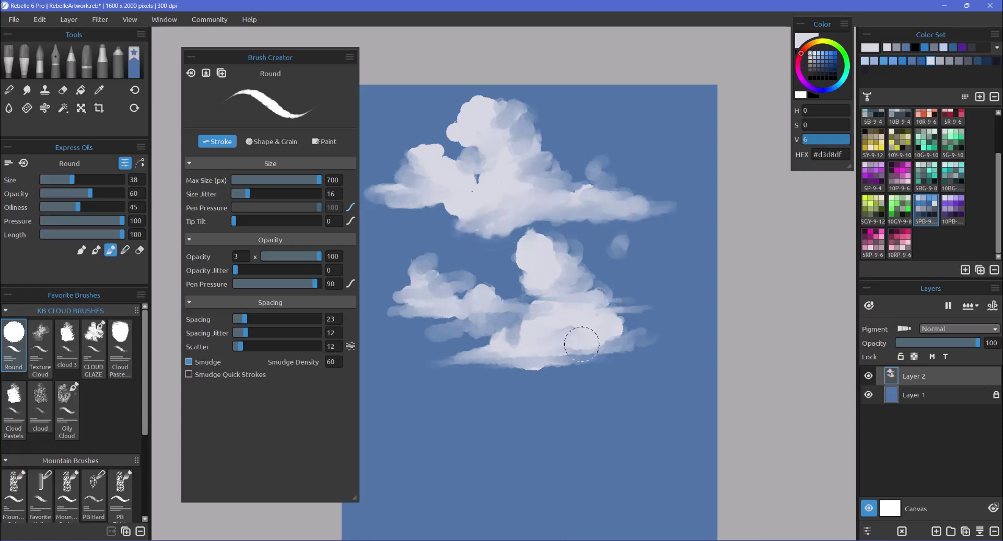
mouse_move(582, 345)
left_mouse_down()
mouse_move(507, 365)
mouse_move(629, 340)
mouse_move(577, 332)
mouse_move(539, 354)
mouse_move(516, 353)
mouse_move(532, 341)
mouse_move(500, 346)
mouse_move(542, 299)
mouse_move(550, 275)
mouse_move(541, 284)
mouse_move(574, 275)
left_mouse_up()
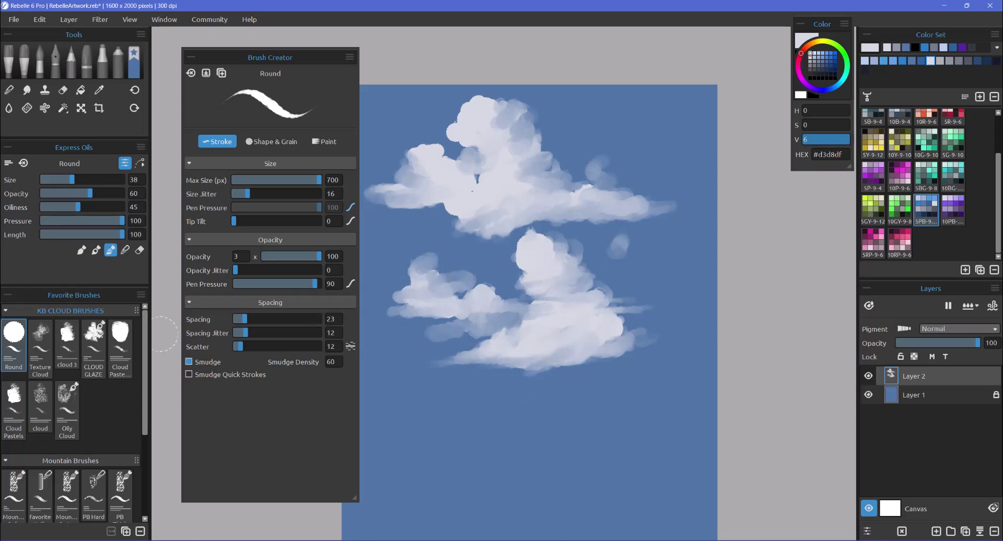
Step: Switch the brush to Blend mode at size 21 and blend the upper cloud's tower and right-hand base into the sky
left_click(124, 248)
mouse_move(575, 166)
left_mouse_down()
mouse_move(536, 174)
mouse_move(566, 151)
mouse_move(543, 171)
mouse_move(561, 155)
mouse_move(552, 161)
mouse_move(553, 138)
mouse_move(531, 171)
mouse_move(564, 151)
mouse_move(573, 159)
mouse_move(559, 163)
mouse_move(544, 149)
mouse_move(546, 162)
mouse_move(550, 115)
mouse_move(550, 147)
mouse_move(555, 137)
mouse_move(524, 157)
left_mouse_up()
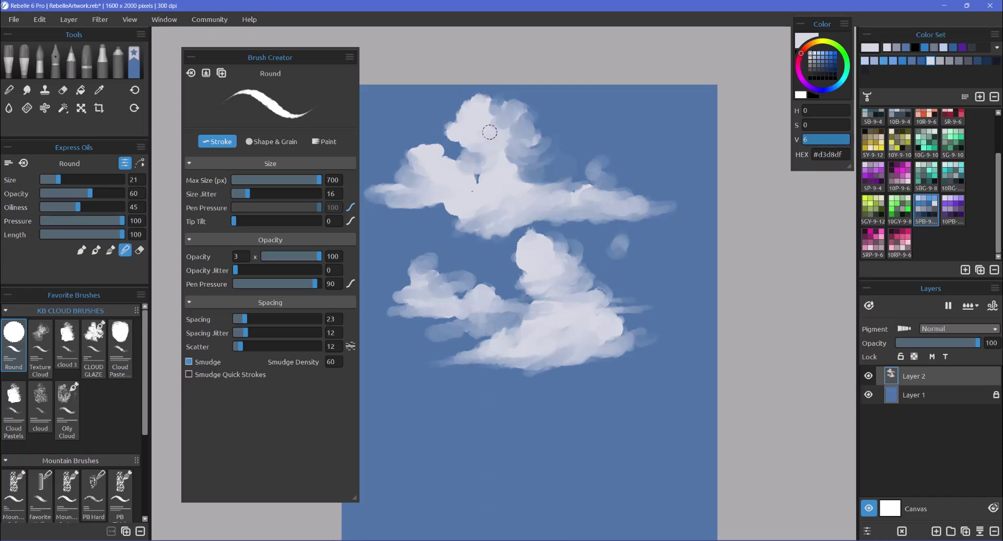
mouse_move(507, 97)
left_mouse_down()
mouse_move(489, 112)
mouse_move(525, 109)
left_mouse_up()
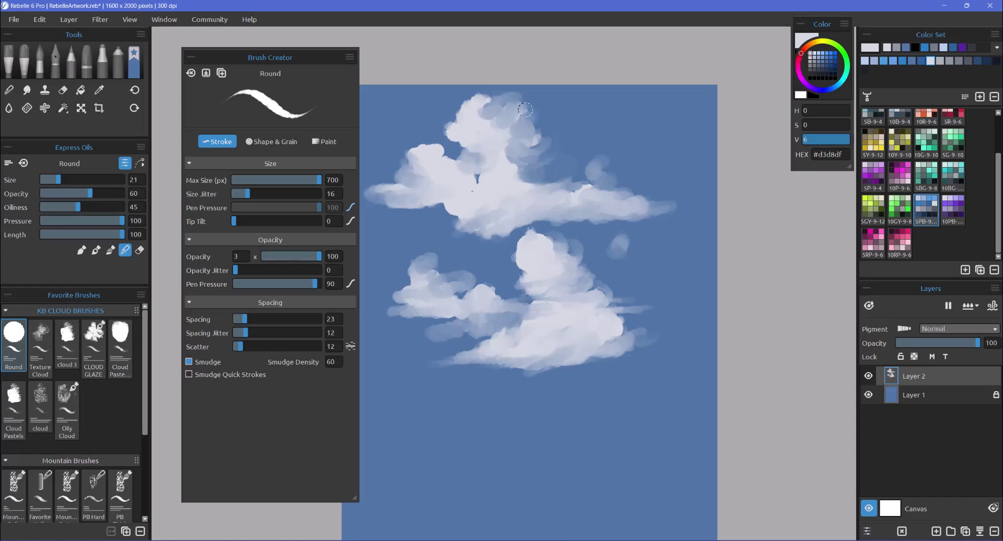
mouse_move(514, 163)
left_mouse_down()
mouse_move(598, 181)
mouse_move(589, 163)
mouse_move(592, 192)
mouse_move(686, 204)
mouse_move(593, 211)
mouse_move(612, 223)
mouse_move(611, 211)
mouse_move(641, 218)
left_mouse_up()
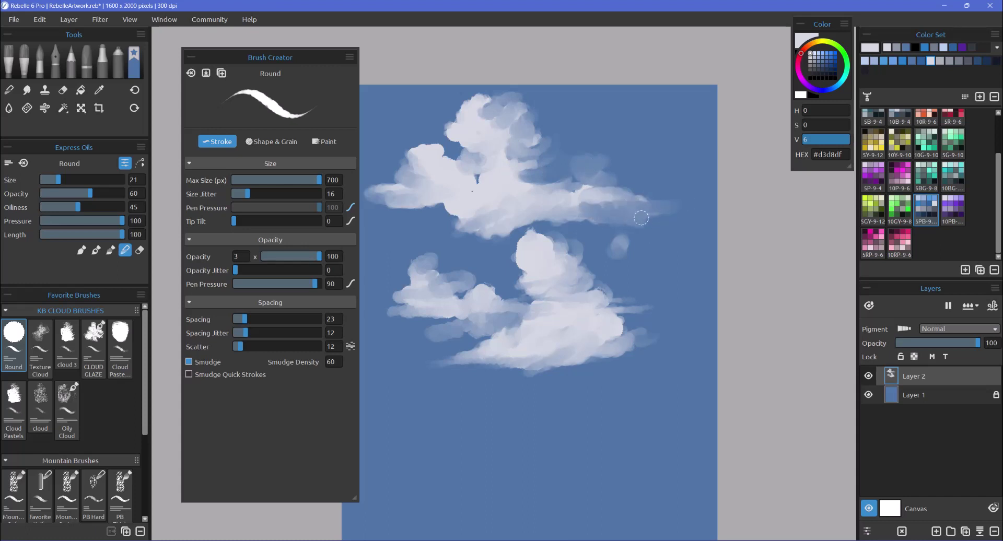
Step: Blend the edges of the lower cloud's tower and right side, raising the brush size to 35 for its underside
left_click_drag(578, 278, 601, 269)
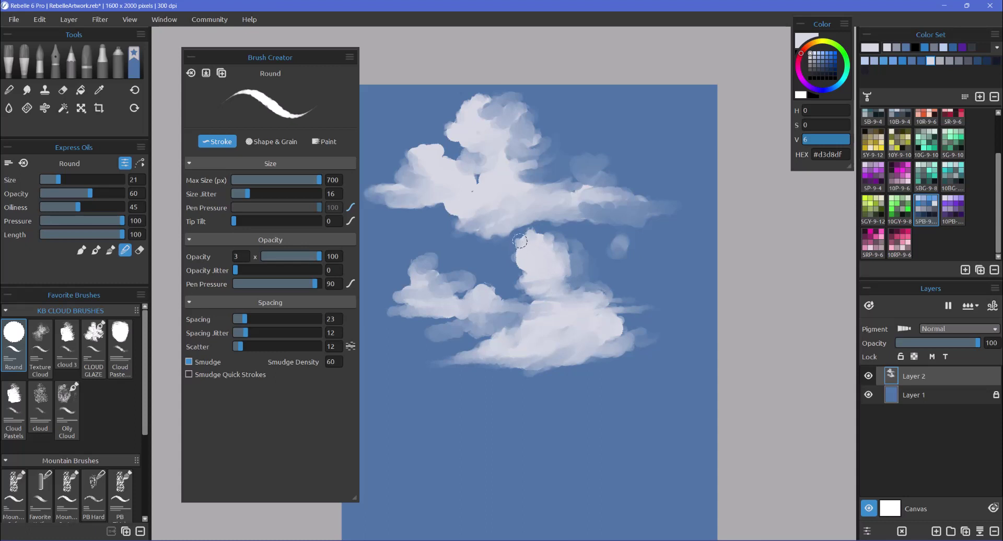
left_click_drag(454, 213, 464, 202)
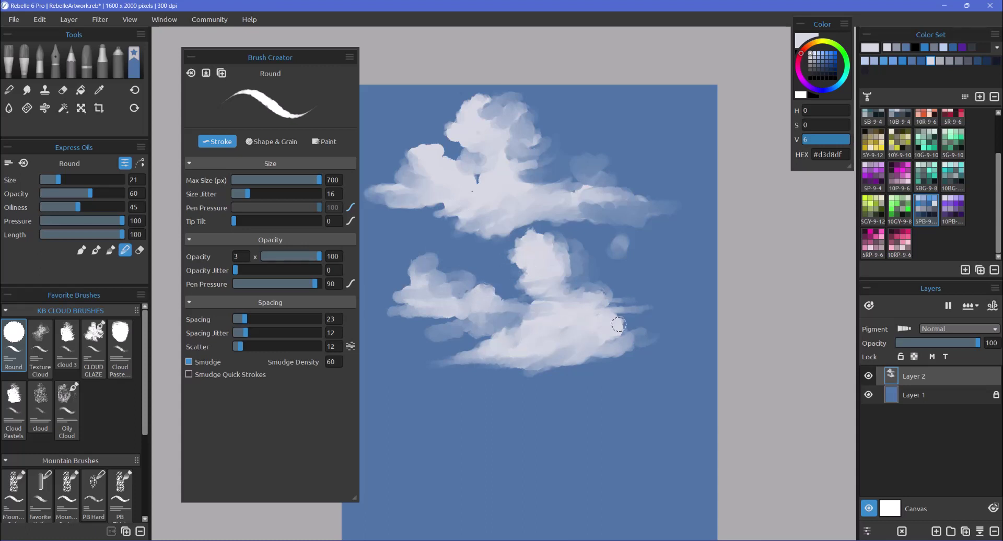
mouse_move(618, 324)
left_mouse_down()
mouse_move(650, 347)
mouse_move(643, 329)
mouse_move(630, 349)
mouse_move(626, 338)
left_mouse_up()
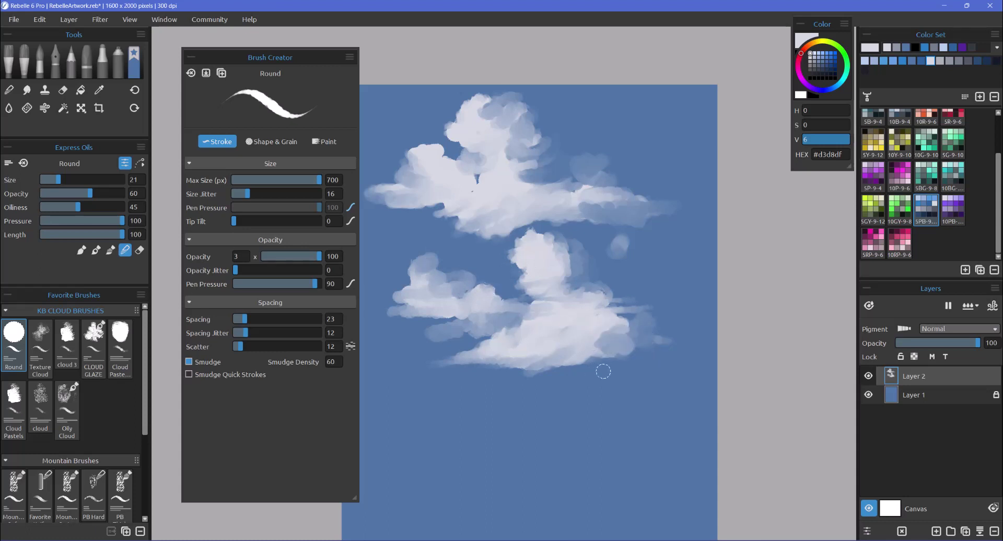
mouse_move(620, 379)
left_mouse_down()
mouse_move(610, 377)
mouse_move(589, 331)
mouse_move(575, 350)
mouse_move(579, 368)
left_mouse_up()
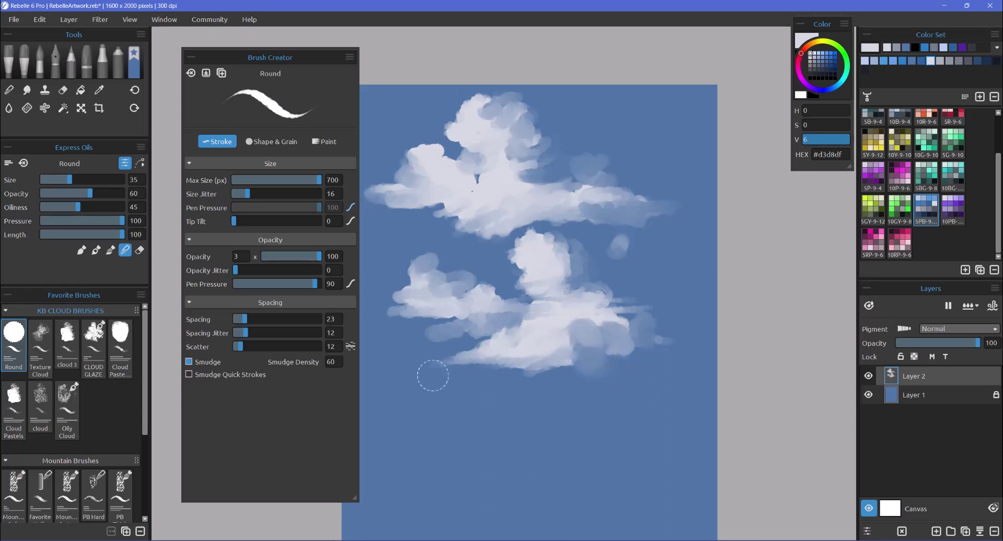
Step: Turn off Smudge and blend rounded, shaded puffs into the lower cloud's underside and right side, reducing the brush size to 22
left_click(189, 362)
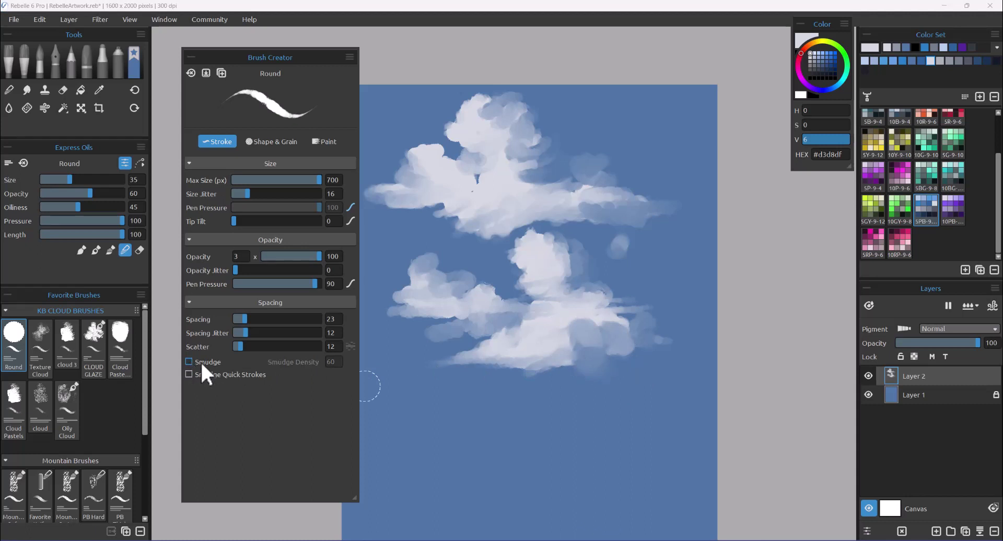
mouse_move(568, 360)
left_mouse_down()
mouse_move(553, 347)
mouse_move(551, 376)
mouse_move(530, 341)
mouse_move(580, 346)
left_mouse_up()
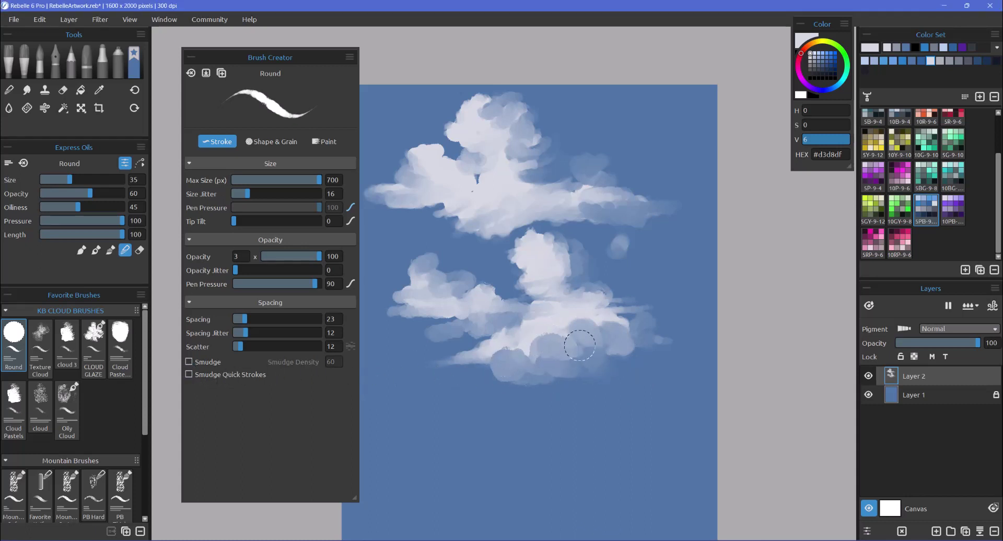
mouse_move(492, 388)
left_mouse_down()
mouse_move(478, 381)
mouse_move(516, 386)
mouse_move(563, 369)
mouse_move(567, 344)
mouse_move(619, 356)
mouse_move(601, 325)
left_mouse_up()
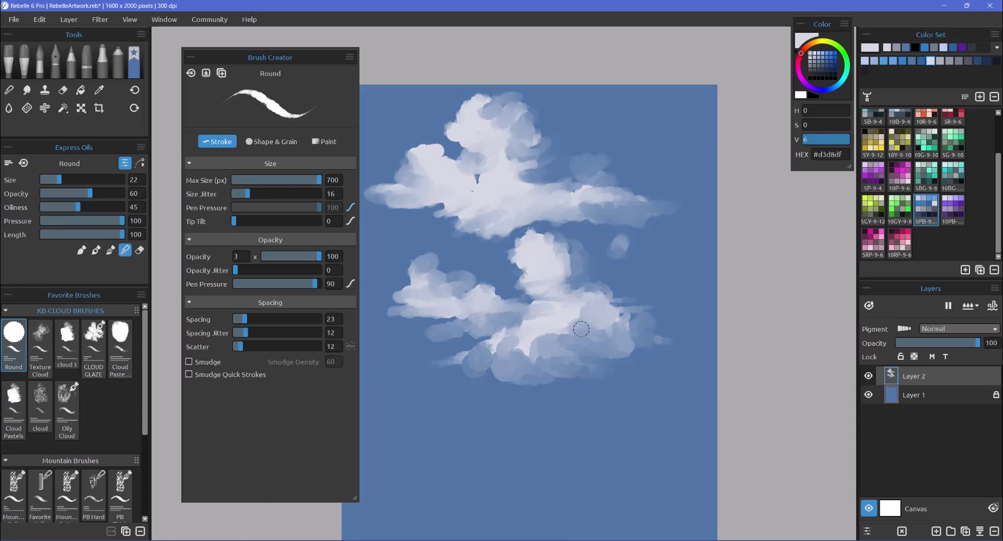
left_click_drag(551, 346, 613, 364)
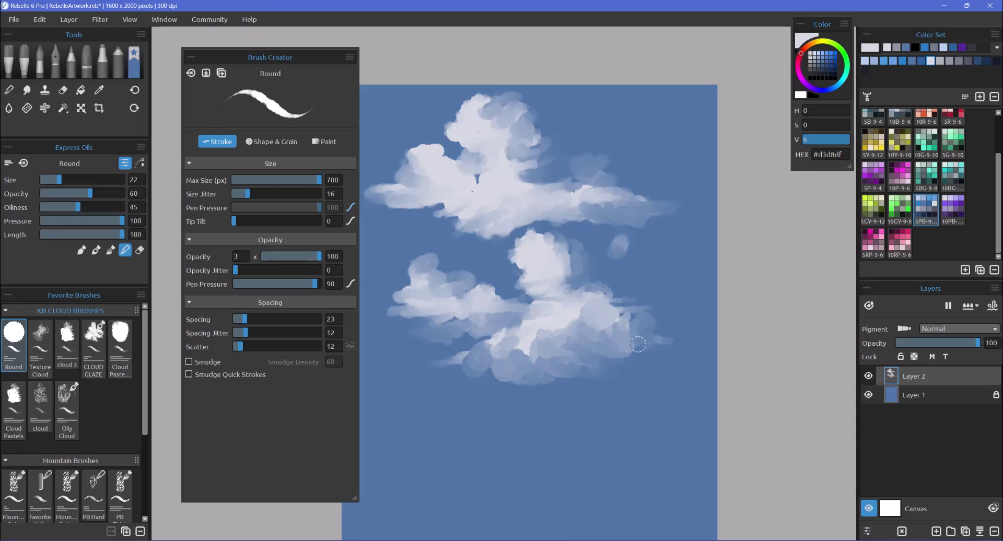
mouse_move(638, 344)
left_mouse_down()
mouse_move(617, 359)
mouse_move(635, 340)
mouse_move(626, 322)
mouse_move(640, 318)
mouse_move(621, 325)
mouse_move(623, 317)
left_mouse_up()
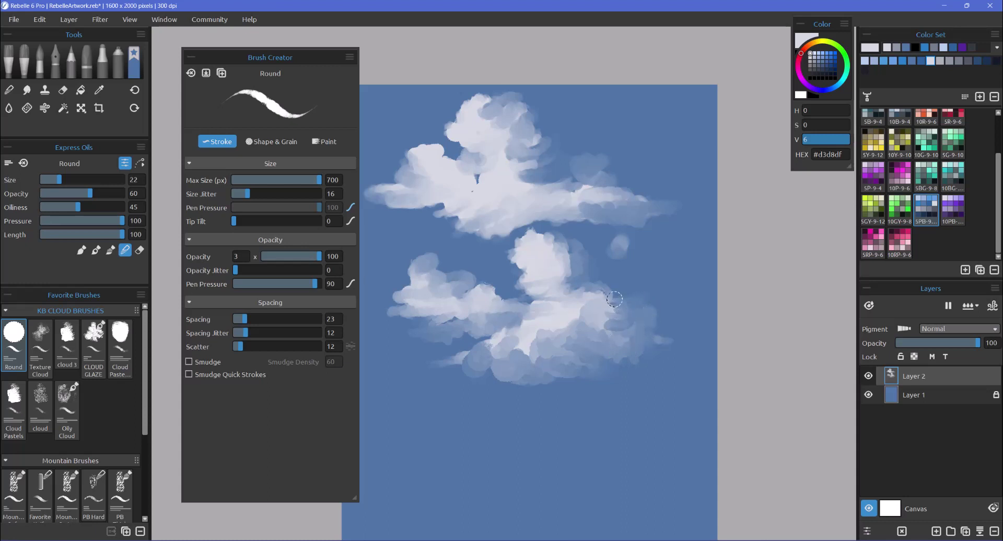
left_click_drag(602, 260, 651, 239)
Step: Save the customised Round brush as a new preset, rename it Cloud hard, and save the current settings to it
left_click_drag(330, 52, 324, 52)
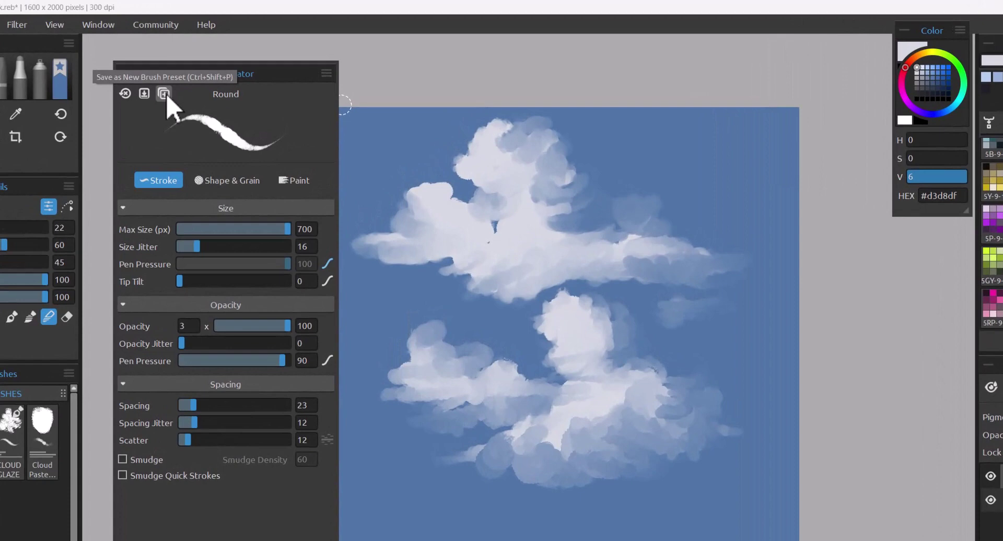
left_click(164, 94)
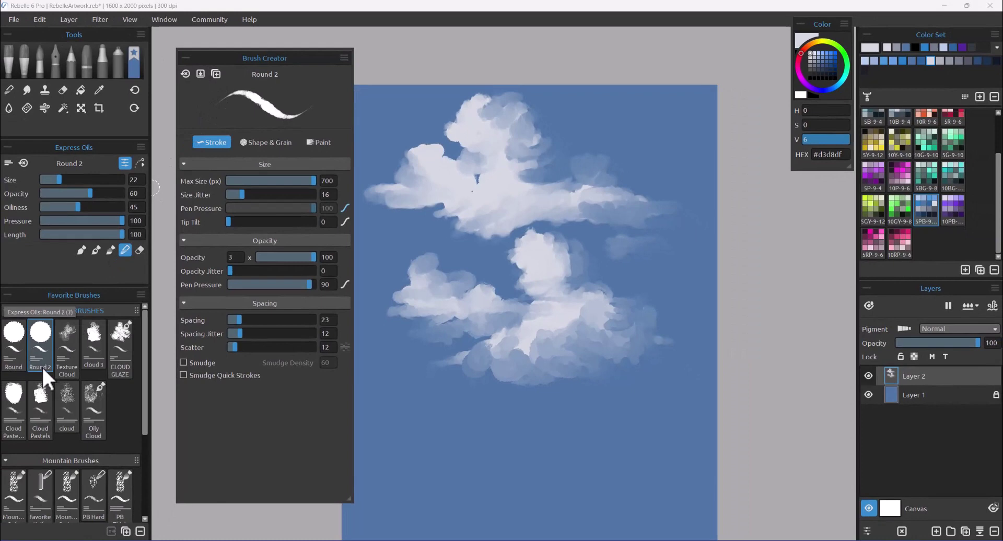
double_click(42, 366)
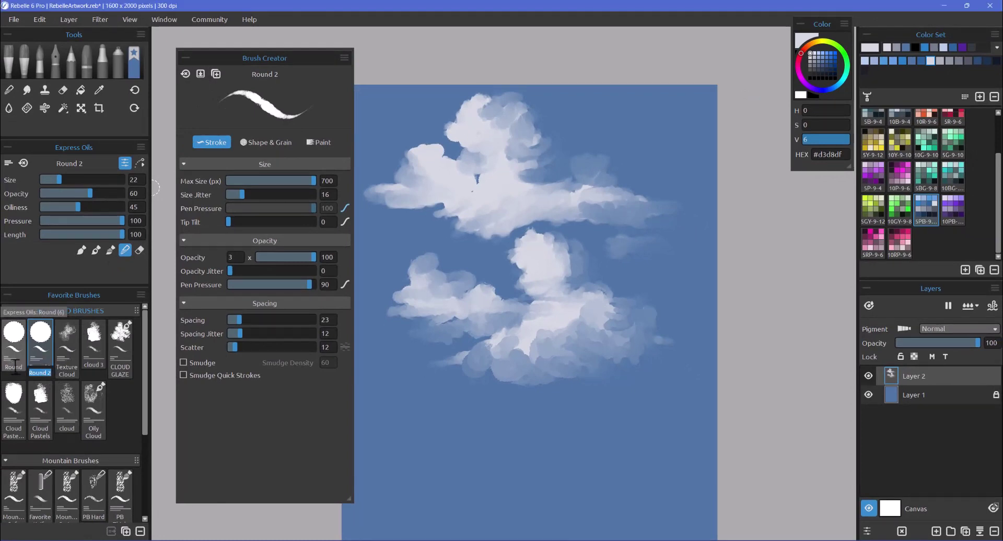
type("Cl")
key("Return")
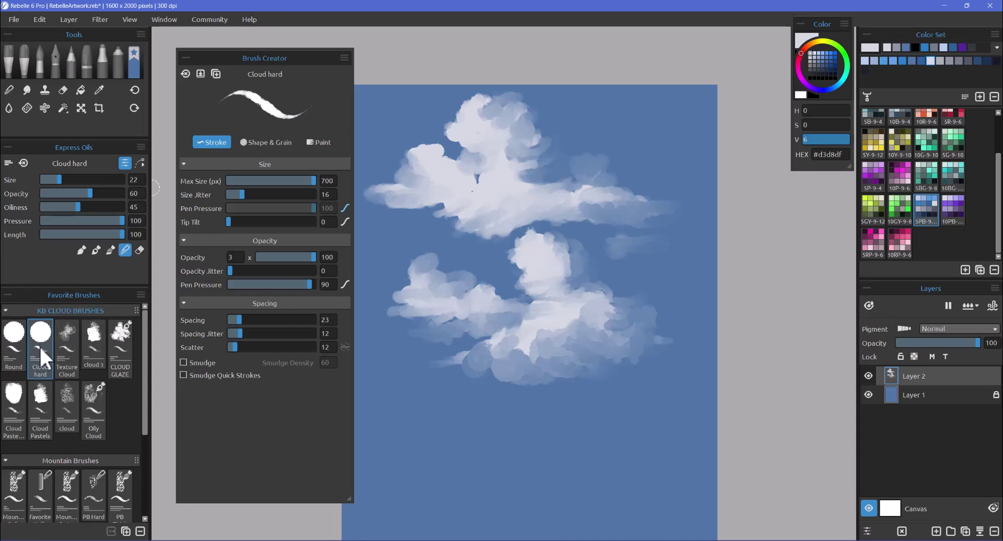
left_click(200, 74)
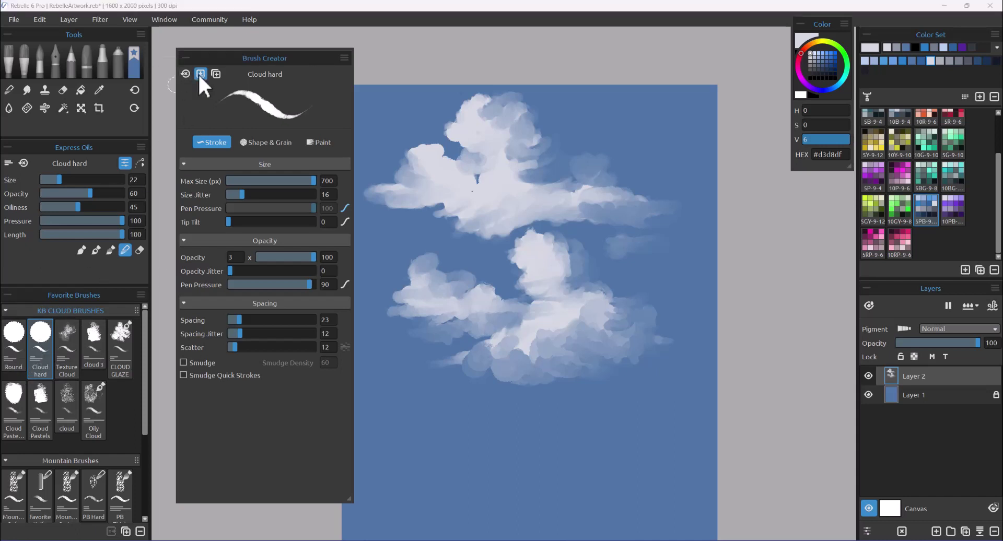
left_click(268, 305)
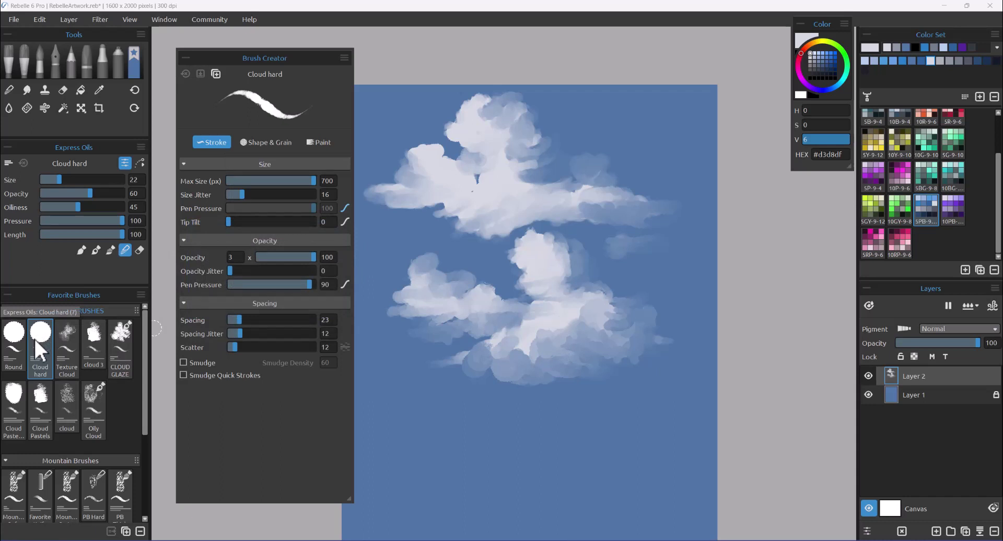
Step: Select the CLOUD GLAZE brush from the favorites and glaze soft haze over the right sides of both clouds
left_click(133, 60)
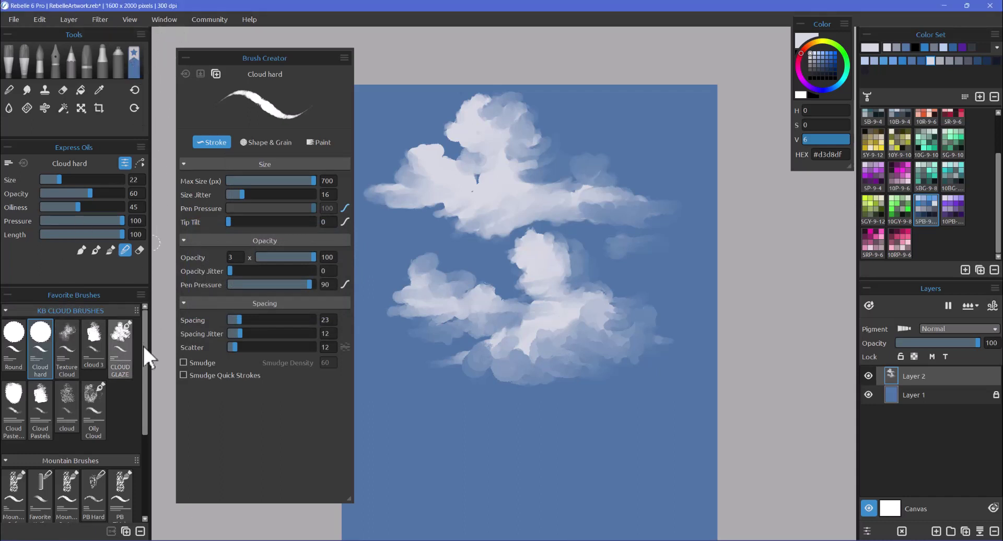
mouse_move(142, 344)
left_mouse_down()
mouse_move(144, 355)
mouse_move(143, 347)
left_mouse_up()
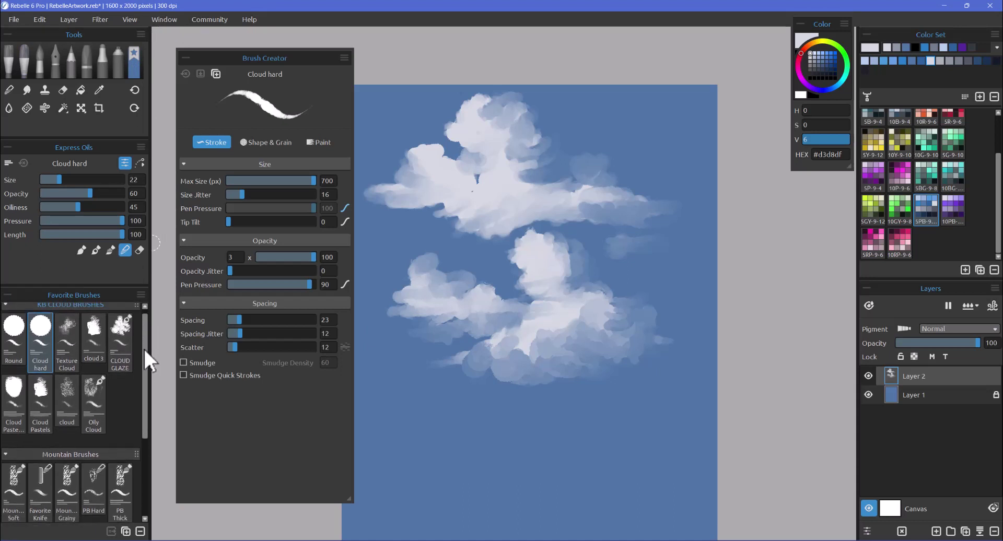
left_click(122, 340)
mouse_move(597, 280)
left_mouse_down()
mouse_move(597, 332)
mouse_move(615, 321)
mouse_move(588, 298)
mouse_move(629, 313)
mouse_move(594, 293)
mouse_move(626, 291)
left_mouse_up()
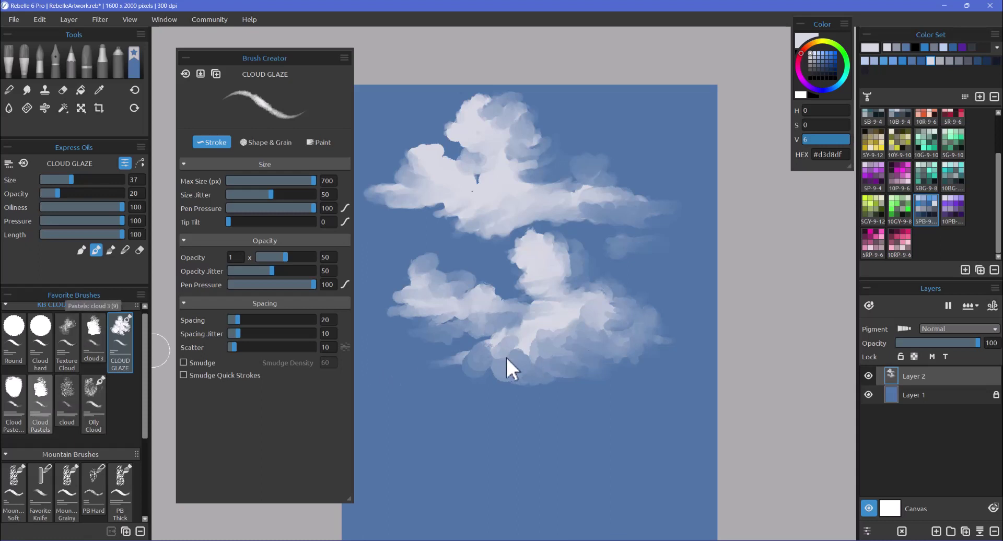
Step: Select the Cloud Pastels brush at size 47 and paint a second puffy tower with a fuller base on the upper cloud's right side
left_click(40, 395)
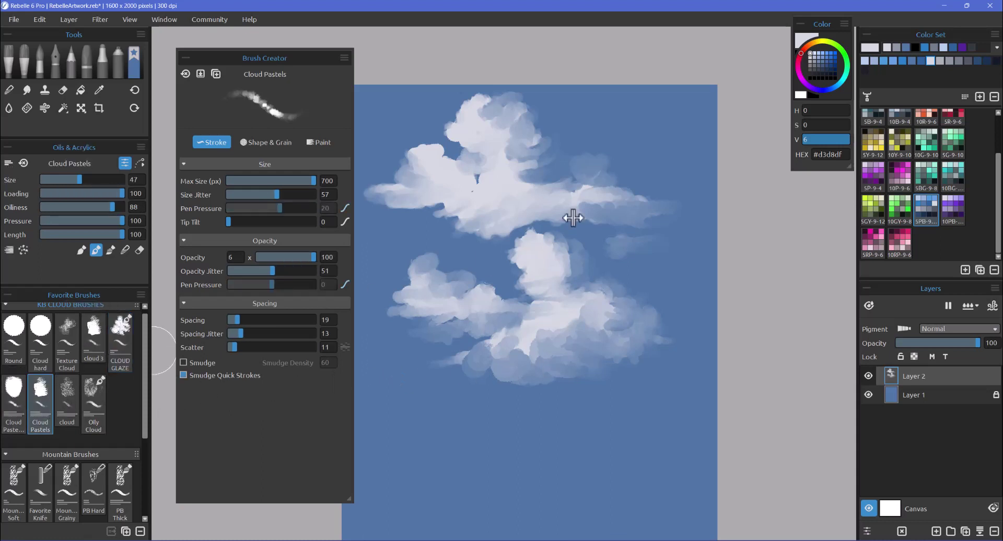
mouse_move(574, 215)
left_mouse_down()
mouse_move(611, 201)
mouse_move(600, 173)
mouse_move(626, 204)
mouse_move(611, 151)
mouse_move(616, 173)
mouse_move(590, 172)
mouse_move(617, 190)
mouse_move(585, 131)
mouse_move(615, 155)
mouse_move(629, 149)
mouse_move(648, 207)
mouse_move(621, 188)
mouse_move(623, 214)
mouse_move(579, 197)
mouse_move(553, 203)
mouse_move(655, 189)
mouse_move(652, 160)
mouse_move(590, 152)
mouse_move(599, 165)
mouse_move(557, 199)
left_mouse_up()
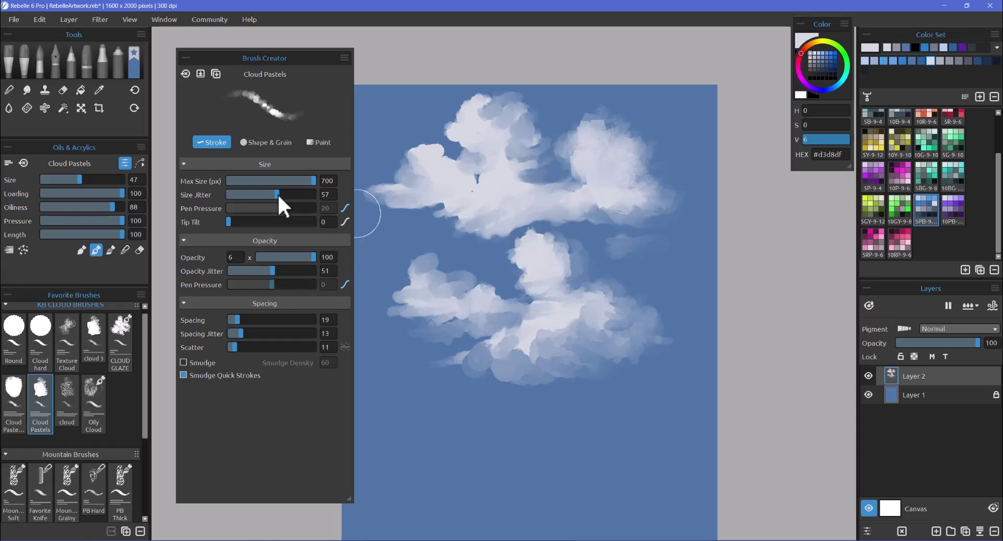
Step: Look through all four shape and grain pairs of the Cloud Pastels brush, returning to the first pair
left_click(278, 142)
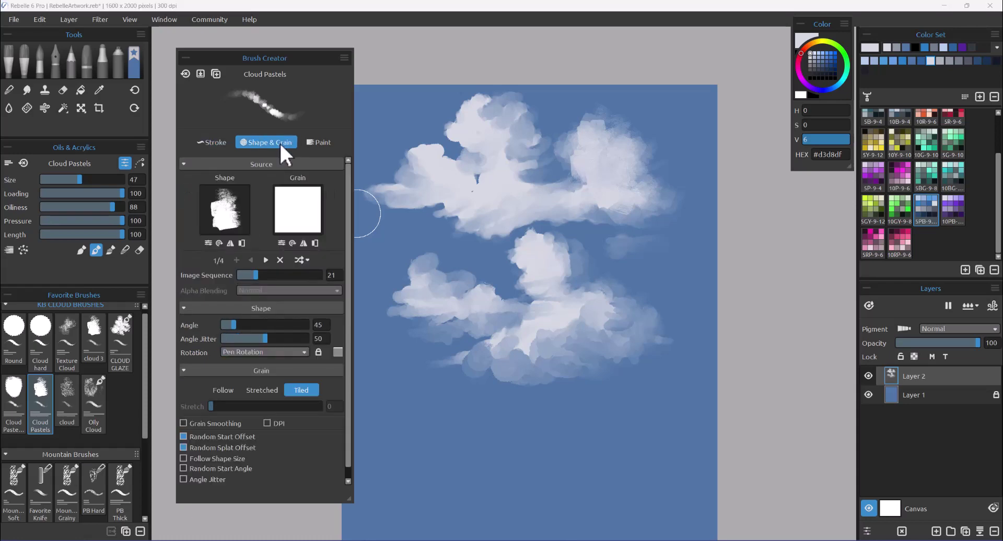
left_click(266, 259)
left_click(266, 259)
left_click(265, 259)
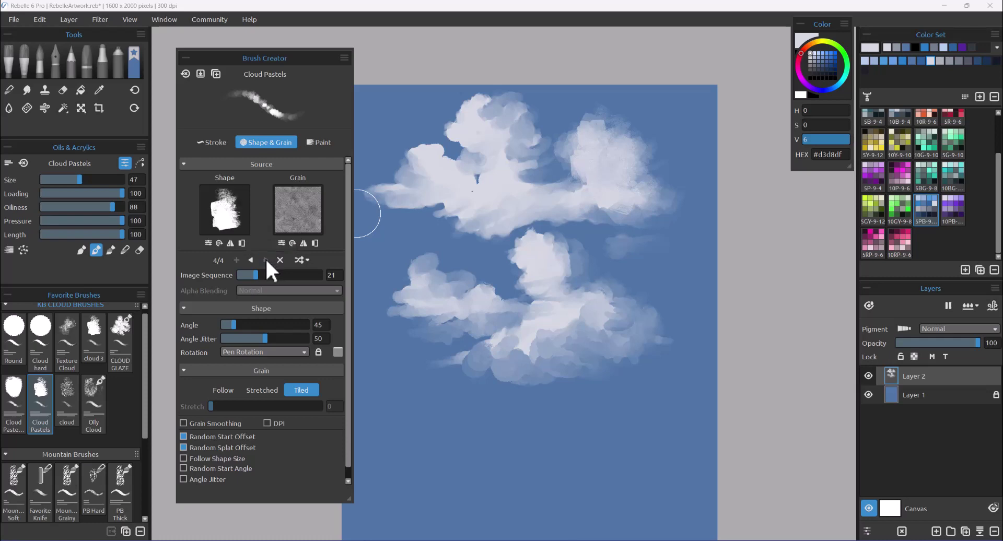
left_click(251, 259)
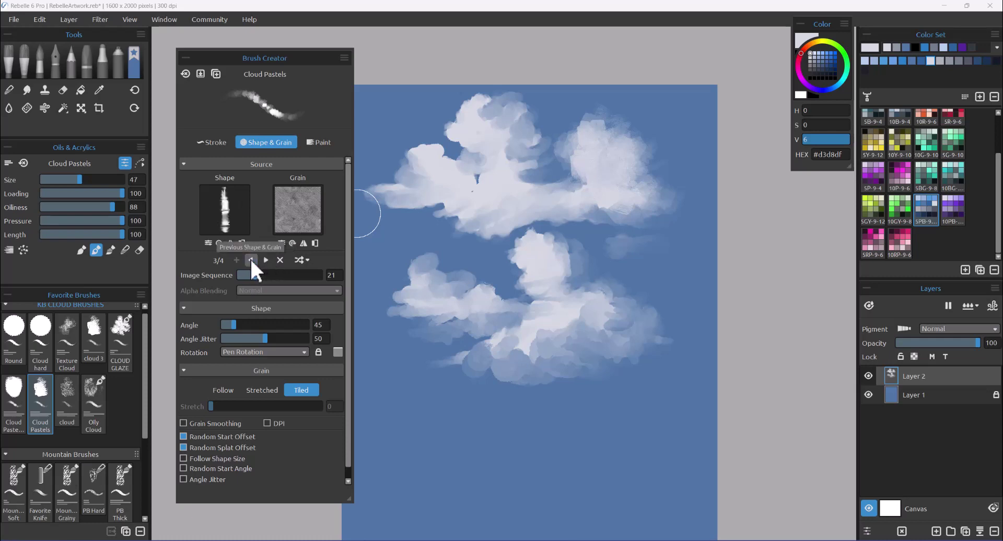
left_click(250, 260)
left_click(251, 260)
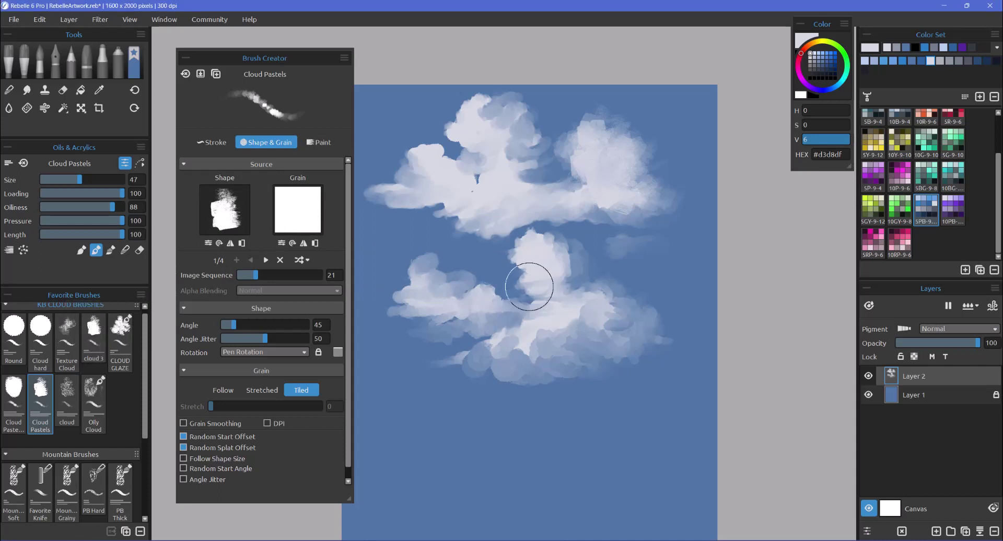
Step: Fill in the lower cloud's tower base with Cloud Pastels, and change the brush mode to soften both clouds' right sides and the lower cloud's underside
mouse_move(529, 287)
left_mouse_down()
mouse_move(598, 279)
mouse_move(560, 305)
left_mouse_up()
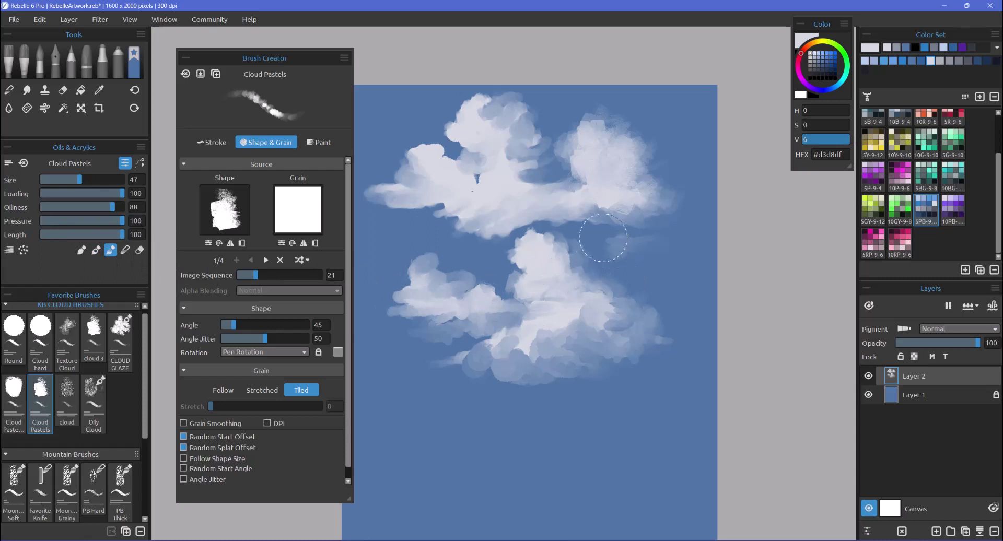
mouse_move(603, 237)
left_mouse_down()
mouse_move(617, 201)
mouse_move(631, 212)
mouse_move(665, 200)
mouse_move(663, 182)
mouse_move(635, 205)
mouse_move(641, 213)
mouse_move(650, 155)
mouse_move(631, 142)
mouse_move(640, 113)
mouse_move(625, 133)
mouse_move(660, 96)
mouse_move(628, 121)
mouse_move(639, 95)
mouse_move(634, 104)
mouse_move(646, 100)
mouse_move(609, 131)
mouse_move(636, 105)
mouse_move(653, 113)
mouse_move(658, 152)
mouse_move(627, 131)
mouse_move(613, 147)
mouse_move(628, 172)
mouse_move(599, 187)
left_mouse_up()
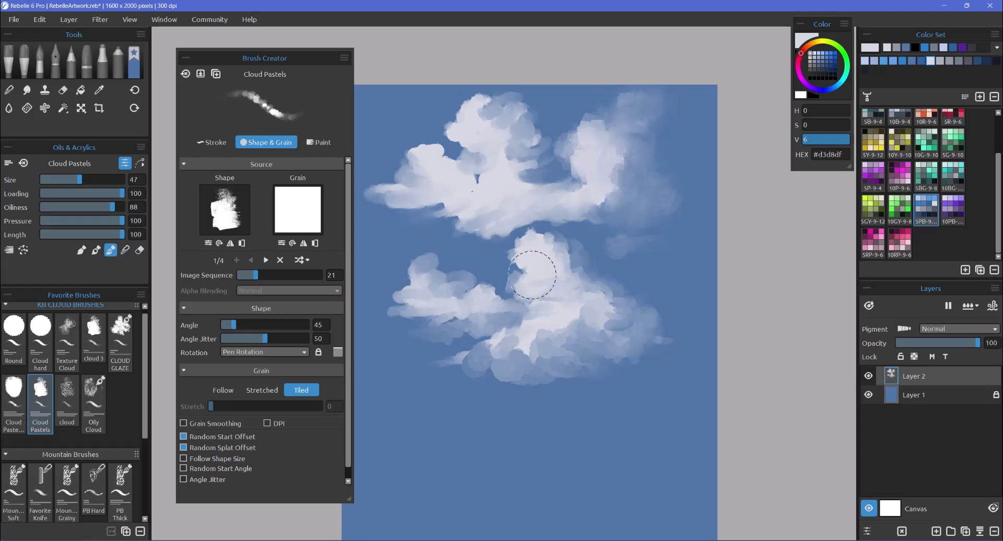
mouse_move(533, 268)
left_mouse_down()
mouse_move(591, 339)
mouse_move(544, 340)
mouse_move(503, 360)
left_mouse_up()
mouse_move(601, 343)
left_mouse_down()
mouse_move(649, 347)
mouse_move(454, 359)
mouse_move(664, 362)
mouse_move(608, 341)
mouse_move(571, 370)
mouse_move(604, 359)
left_mouse_up()
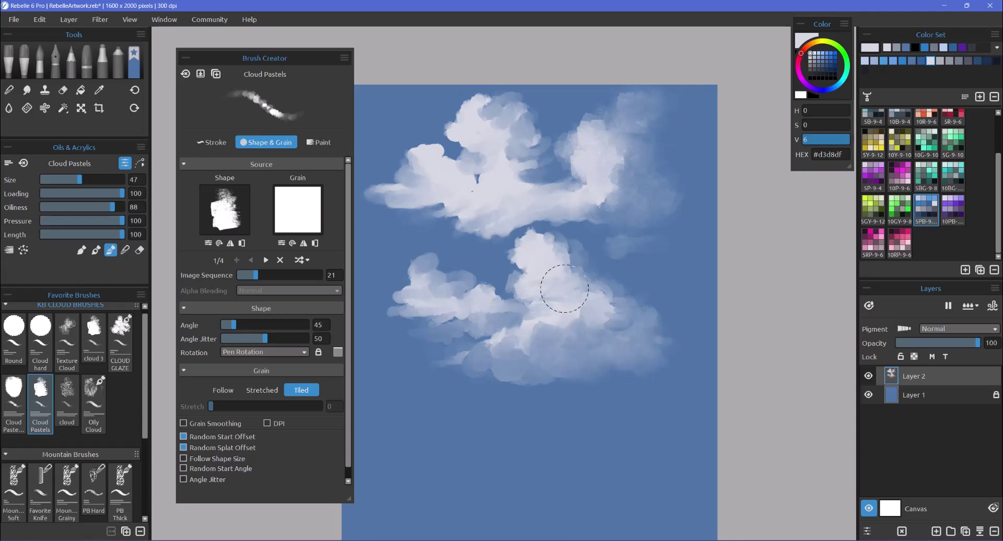
mouse_move(568, 279)
left_mouse_down()
mouse_move(584, 256)
mouse_move(590, 274)
mouse_move(551, 257)
mouse_move(611, 298)
left_mouse_up()
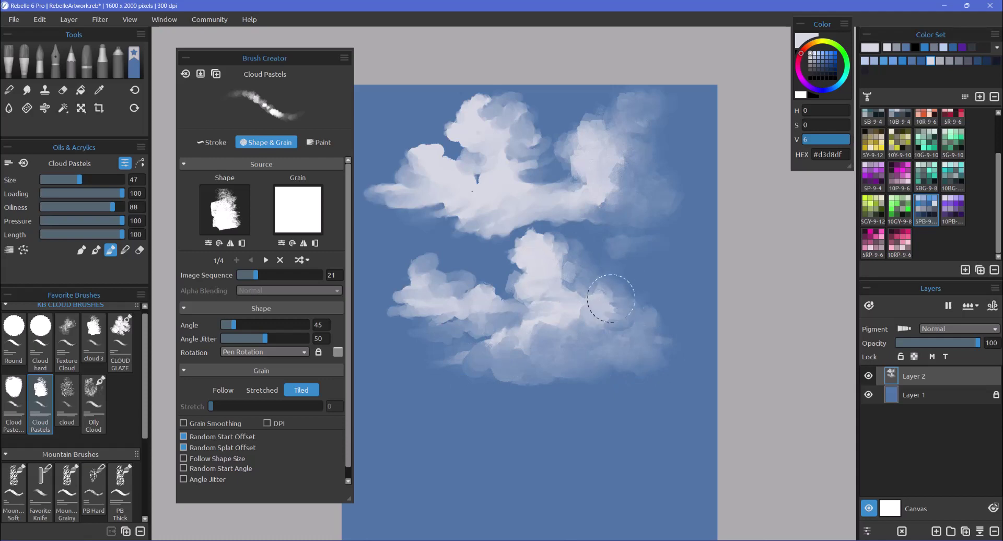
mouse_move(654, 354)
left_mouse_down()
mouse_move(475, 368)
mouse_move(509, 372)
mouse_move(492, 376)
mouse_move(504, 342)
mouse_move(426, 322)
mouse_move(444, 314)
left_mouse_up()
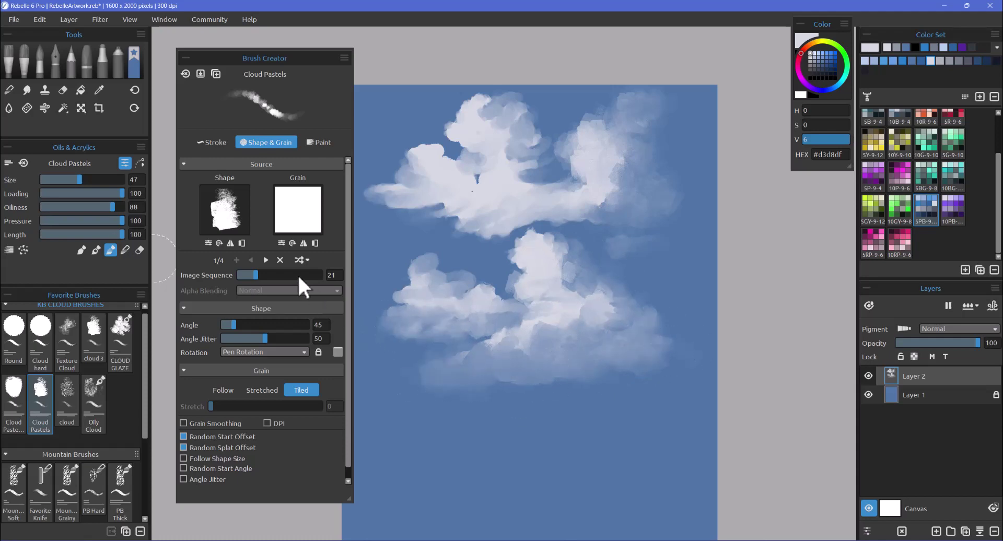
Step: Switch to the watercolor brushes, expand the Watercolor category and choose the Cloud Pastels 3 brush
left_click(38, 72)
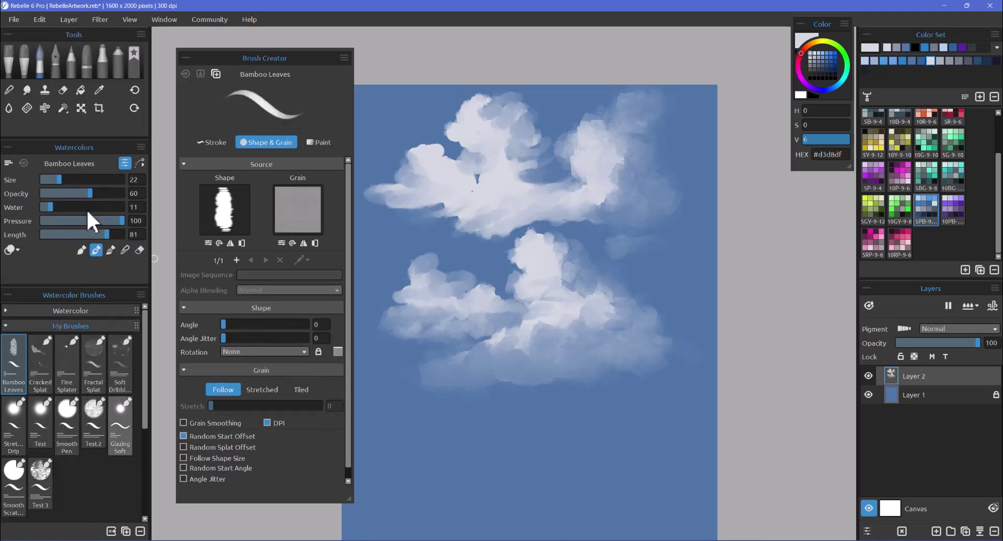
mouse_move(148, 360)
left_mouse_down()
mouse_move(139, 419)
mouse_move(152, 350)
left_mouse_up()
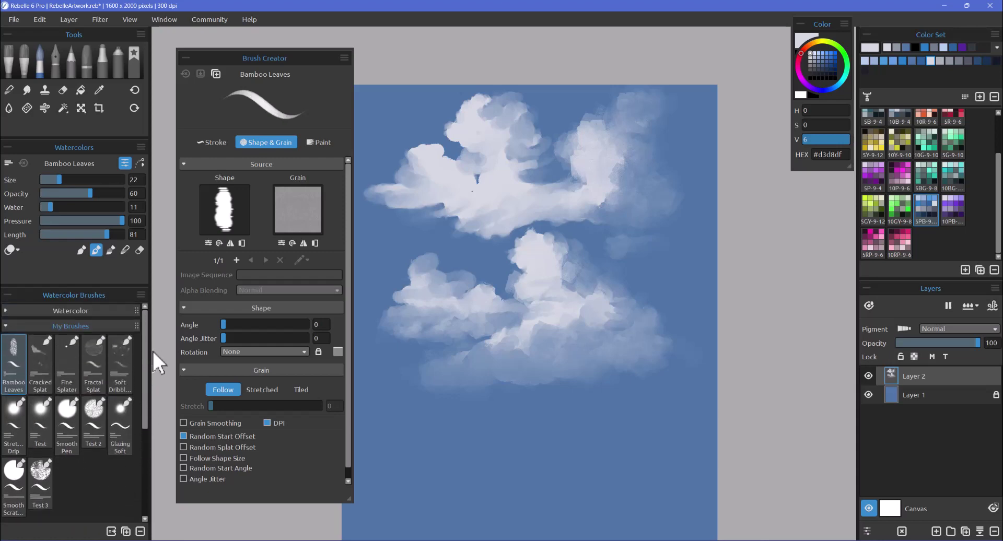
left_click(4, 310)
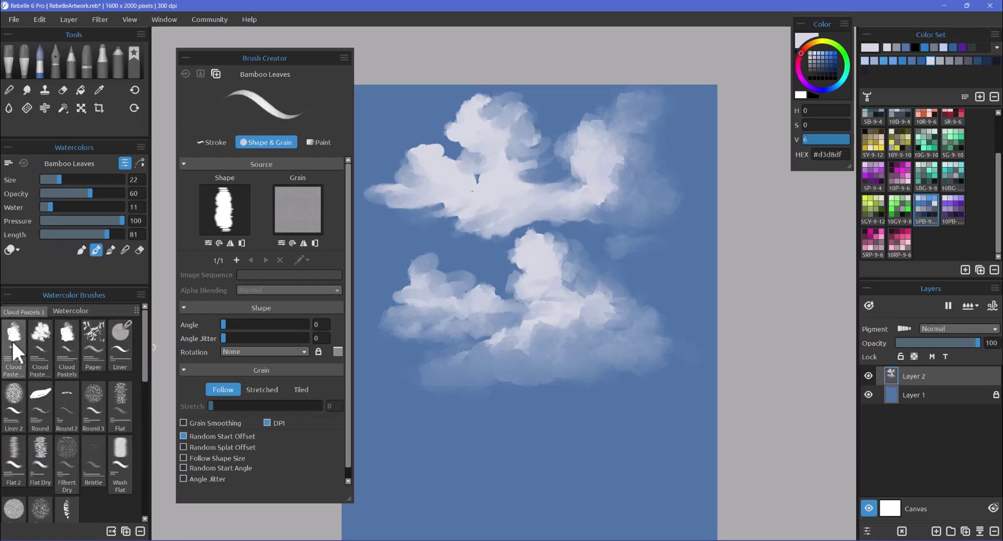
key("i")
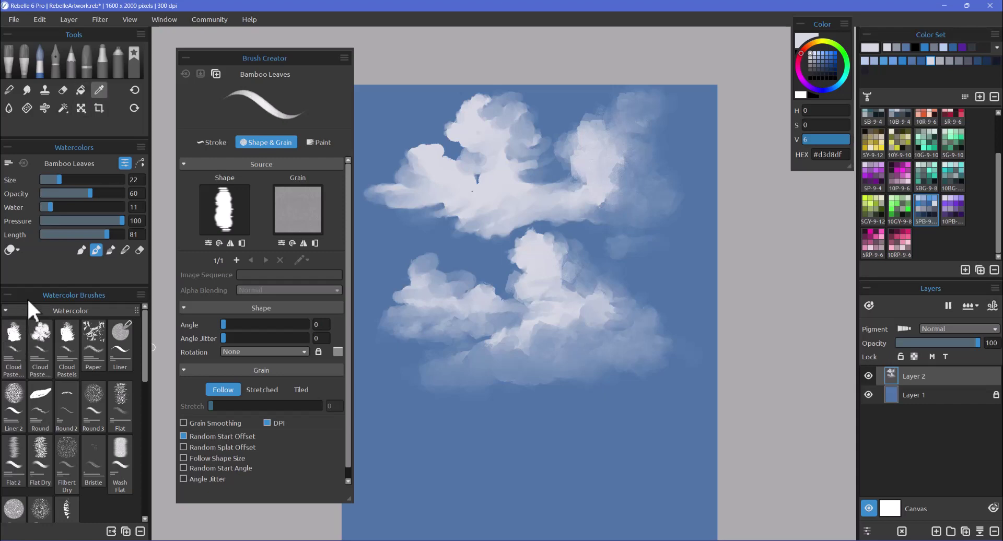
key("b")
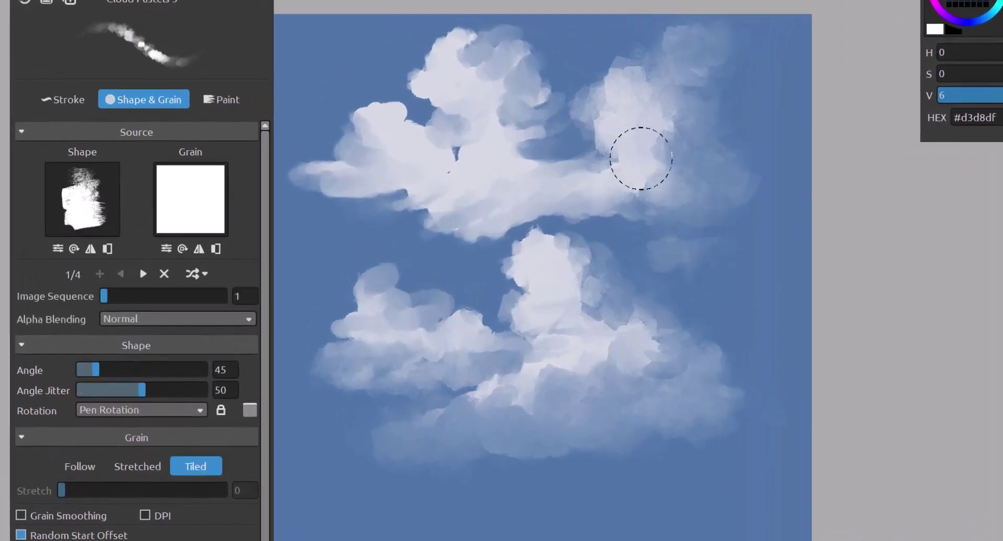
Step: Blend the upper cloud's right tower, and paint soft watercolor puffs along its towers and right base and the lower cloud's left puff
mouse_move(642, 158)
left_mouse_down()
mouse_move(542, 191)
mouse_move(540, 119)
left_mouse_up()
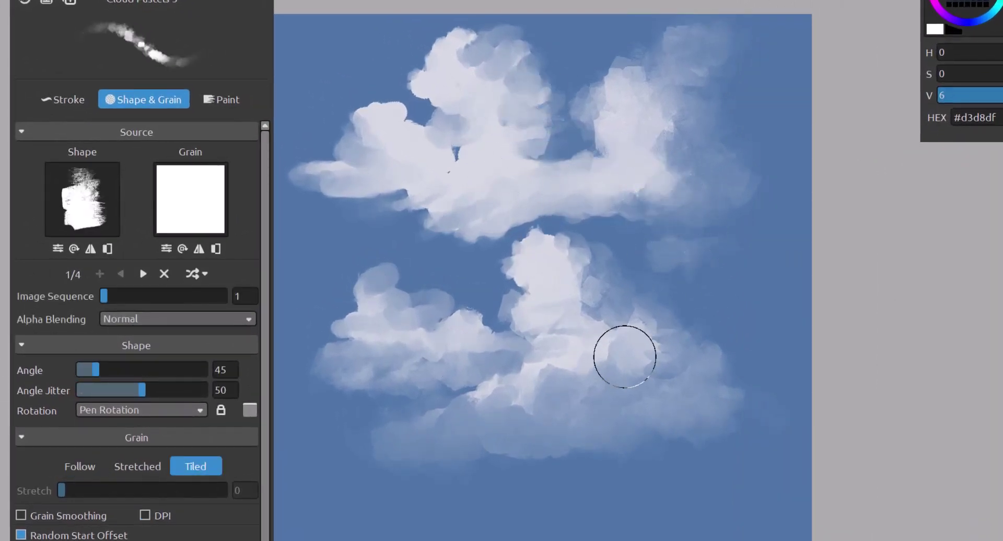
left_click_drag(625, 357, 640, 335)
mouse_move(629, 164)
left_mouse_down()
mouse_move(674, 158)
mouse_move(648, 171)
mouse_move(628, 212)
mouse_move(642, 211)
mouse_move(595, 273)
mouse_move(724, 232)
mouse_move(675, 224)
mouse_move(588, 262)
mouse_move(672, 286)
left_mouse_up()
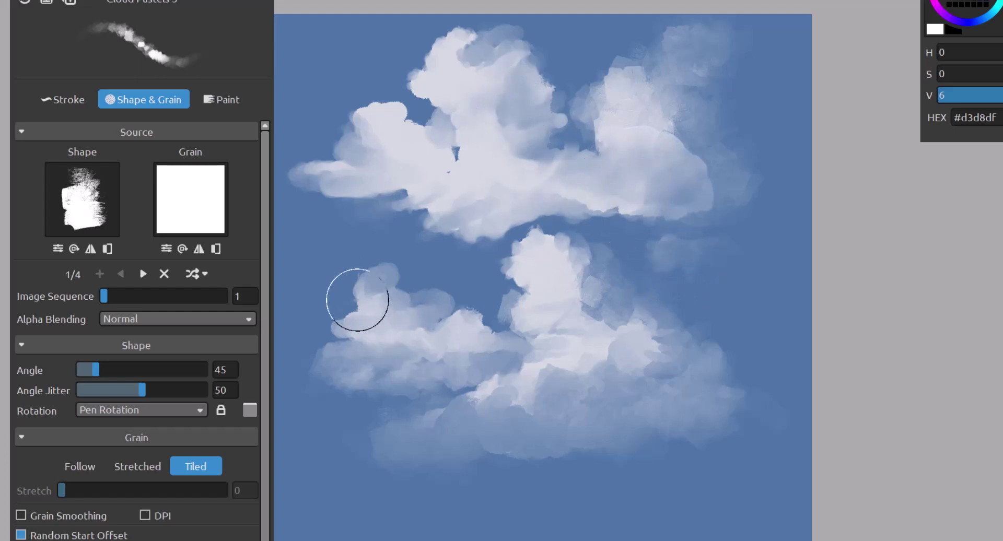
mouse_move(357, 300)
left_mouse_down()
mouse_move(366, 333)
mouse_move(388, 305)
mouse_move(356, 270)
mouse_move(422, 351)
left_mouse_up()
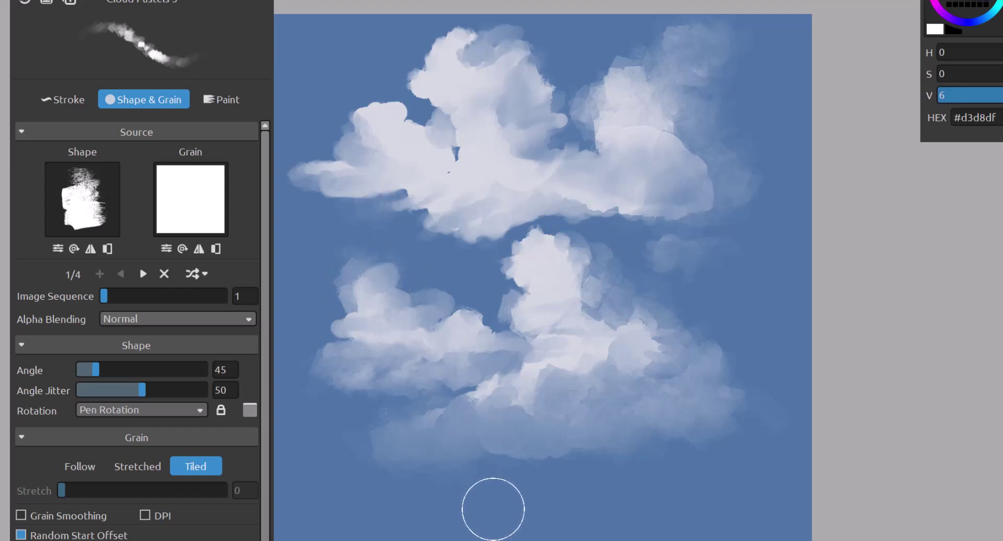